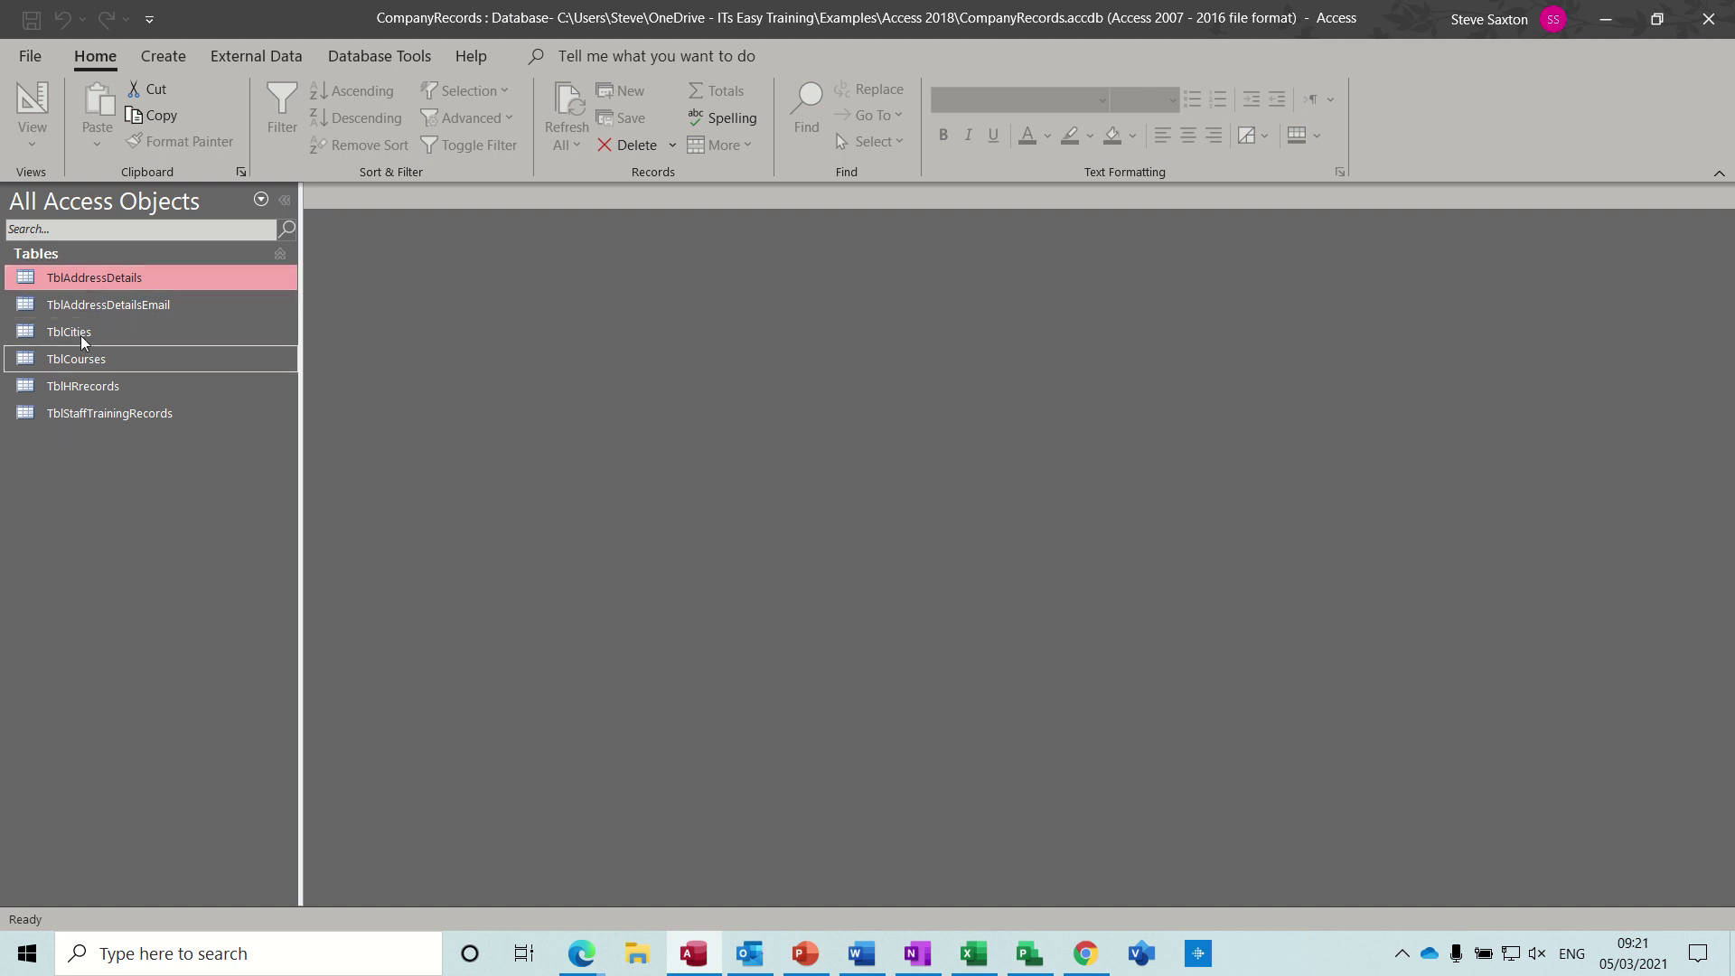
Step: Open TblAddressDetails in Datasheet View to see its 14 staff address records
double_click(75, 284)
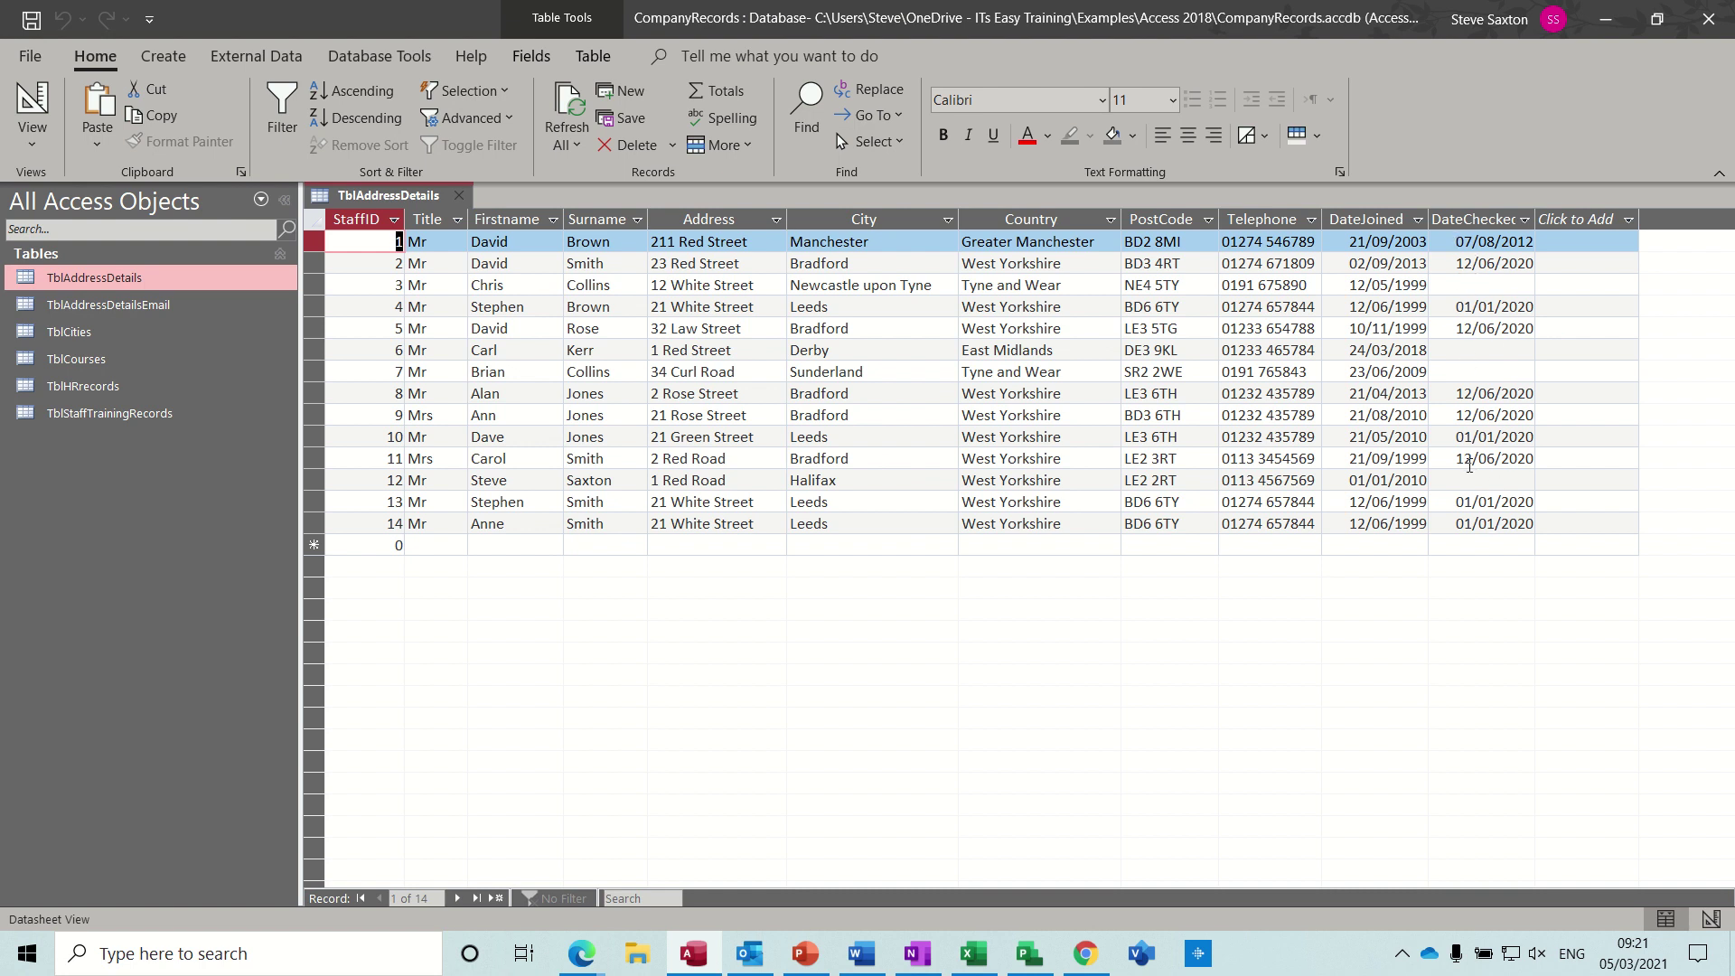
Step: Close the table and create a new Update query in Design View using TblAddressDetails
left_click(459, 196)
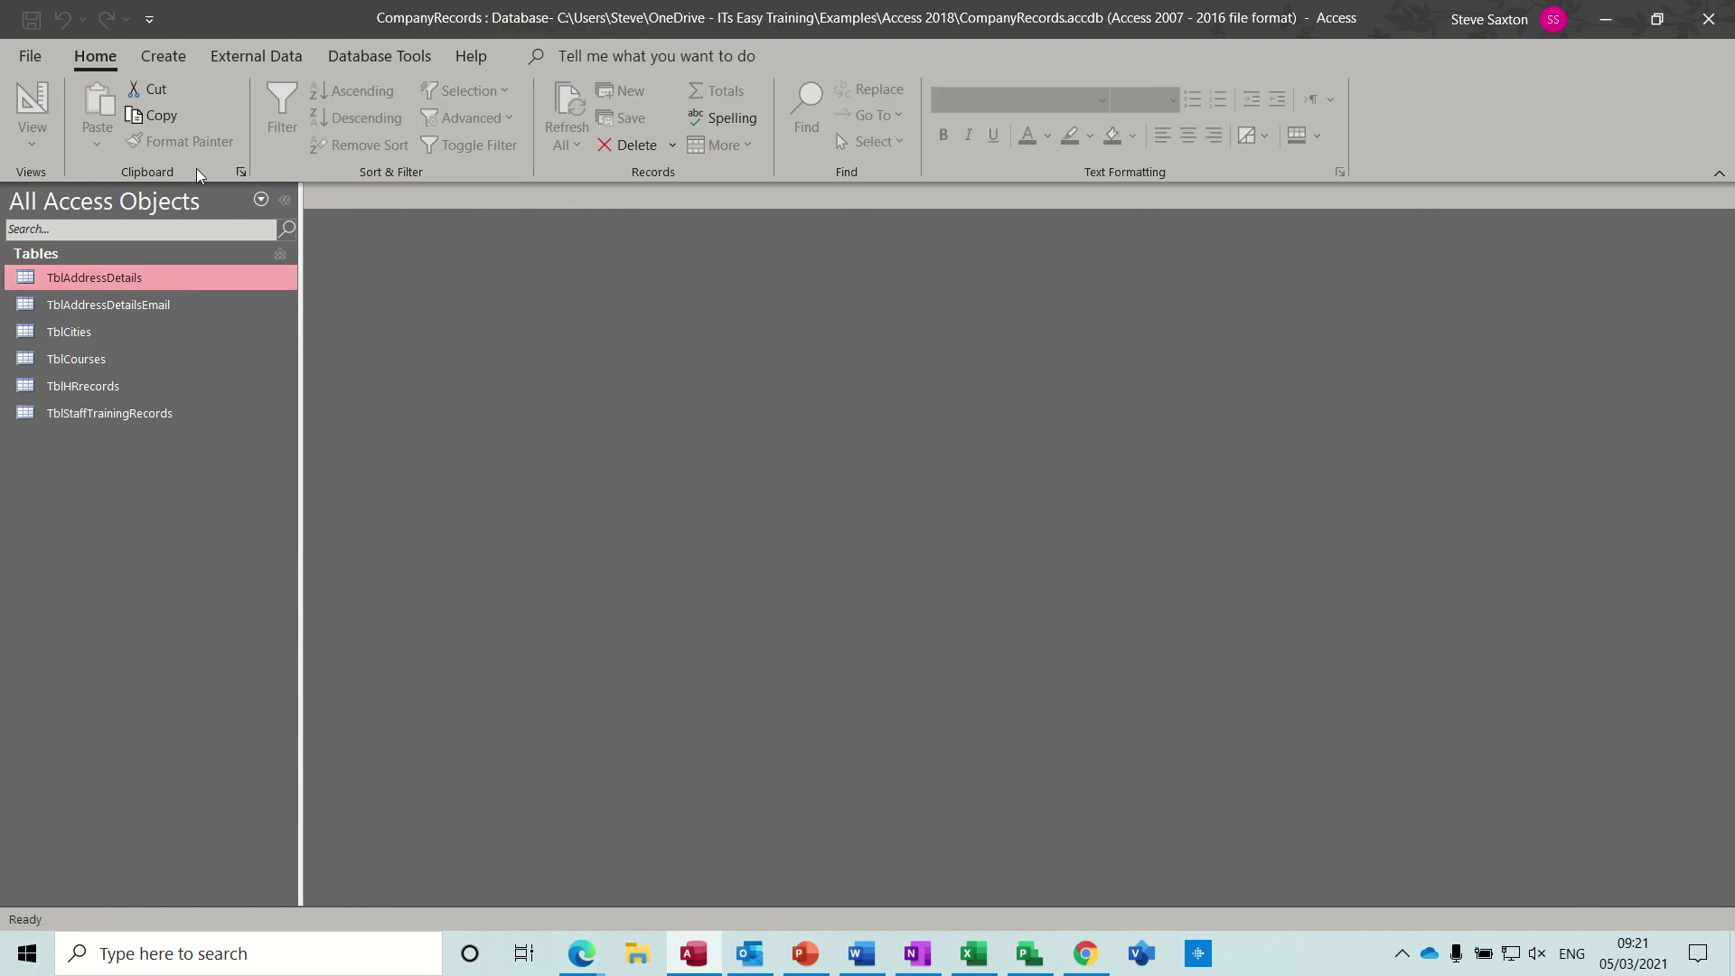
left_click(161, 65)
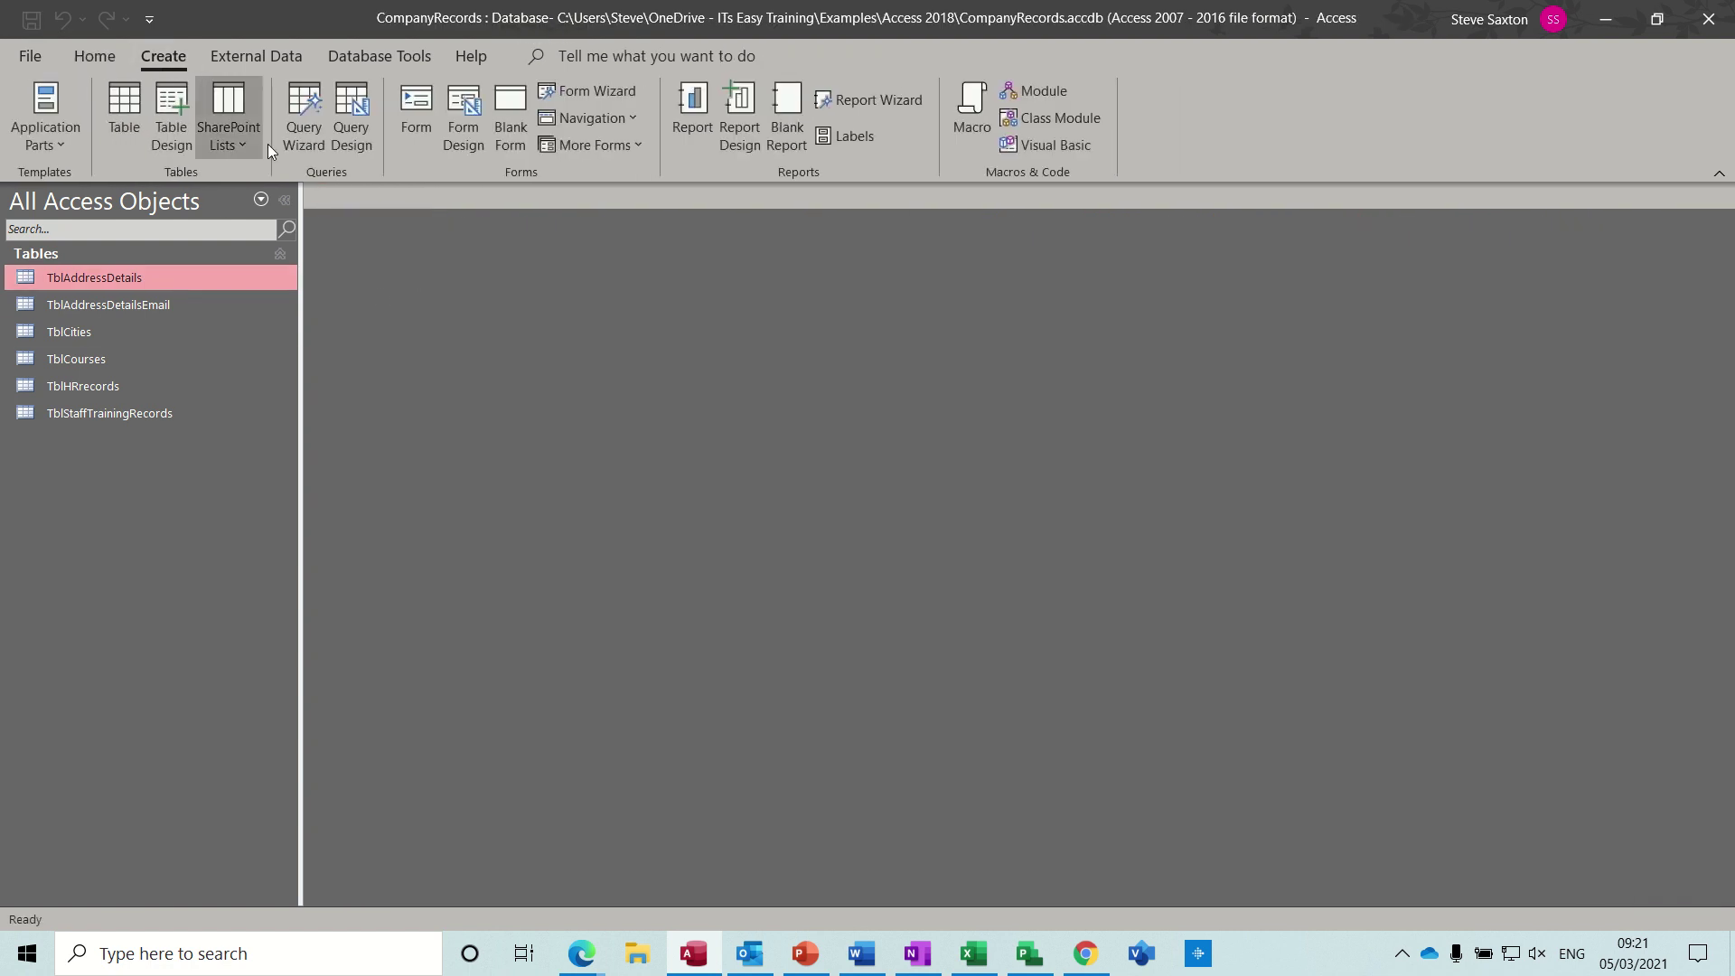
left_click(349, 106)
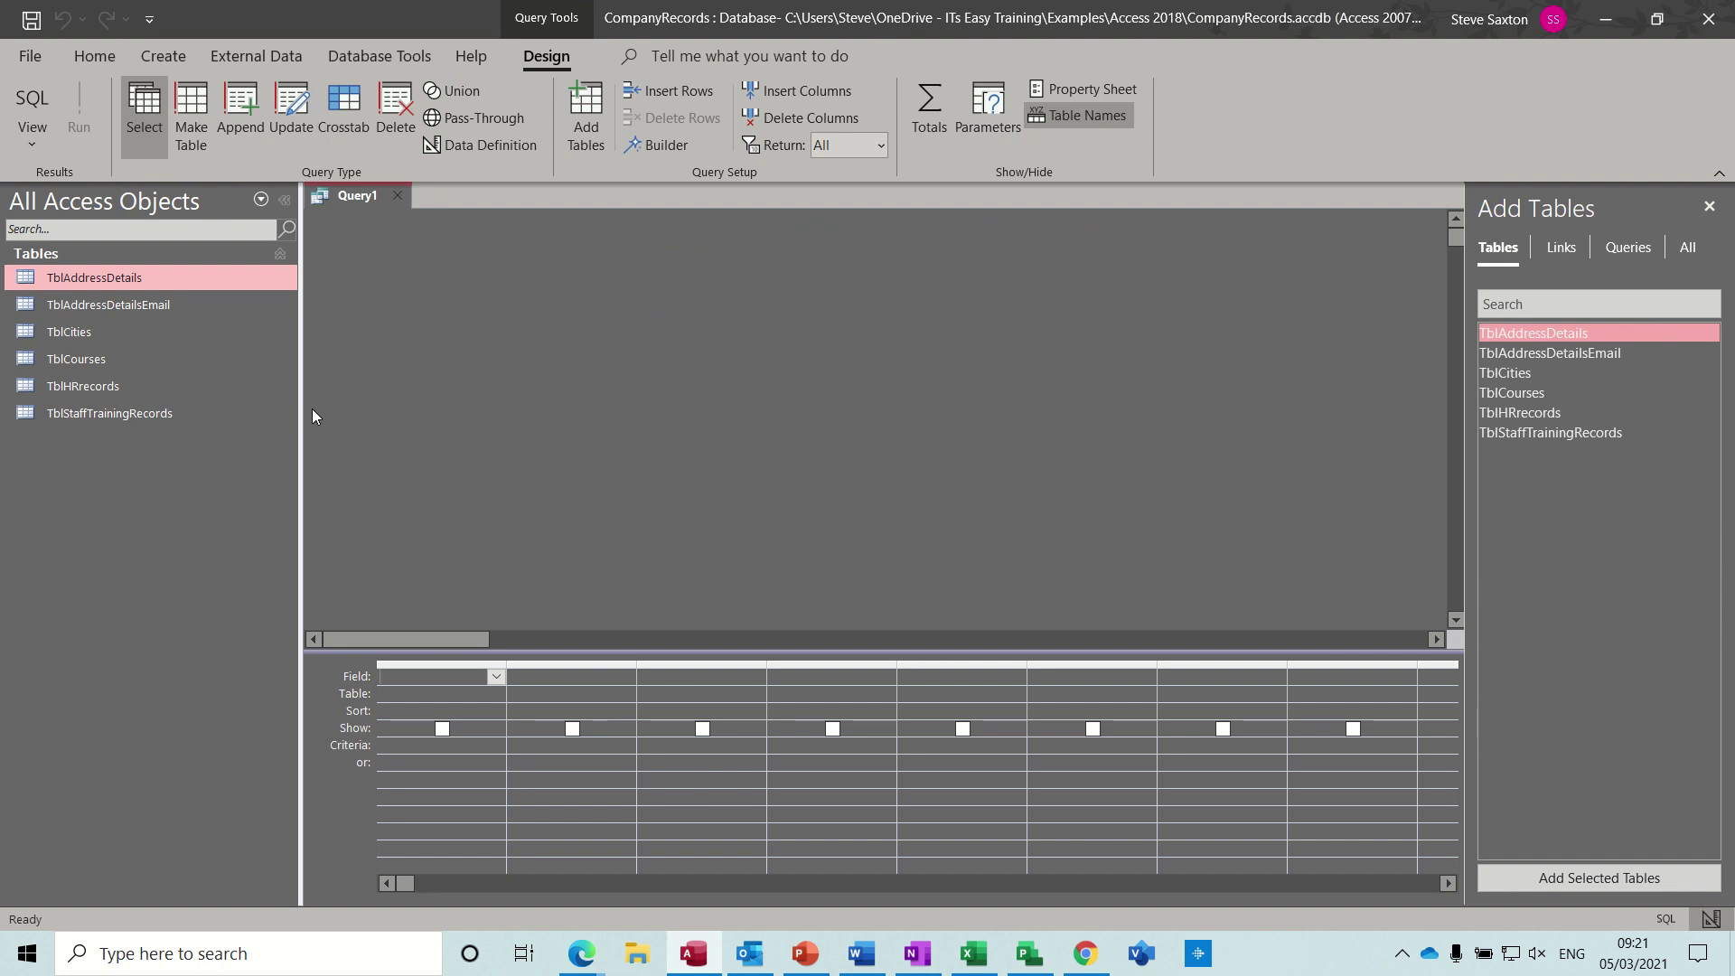
left_click_drag(116, 280, 555, 301)
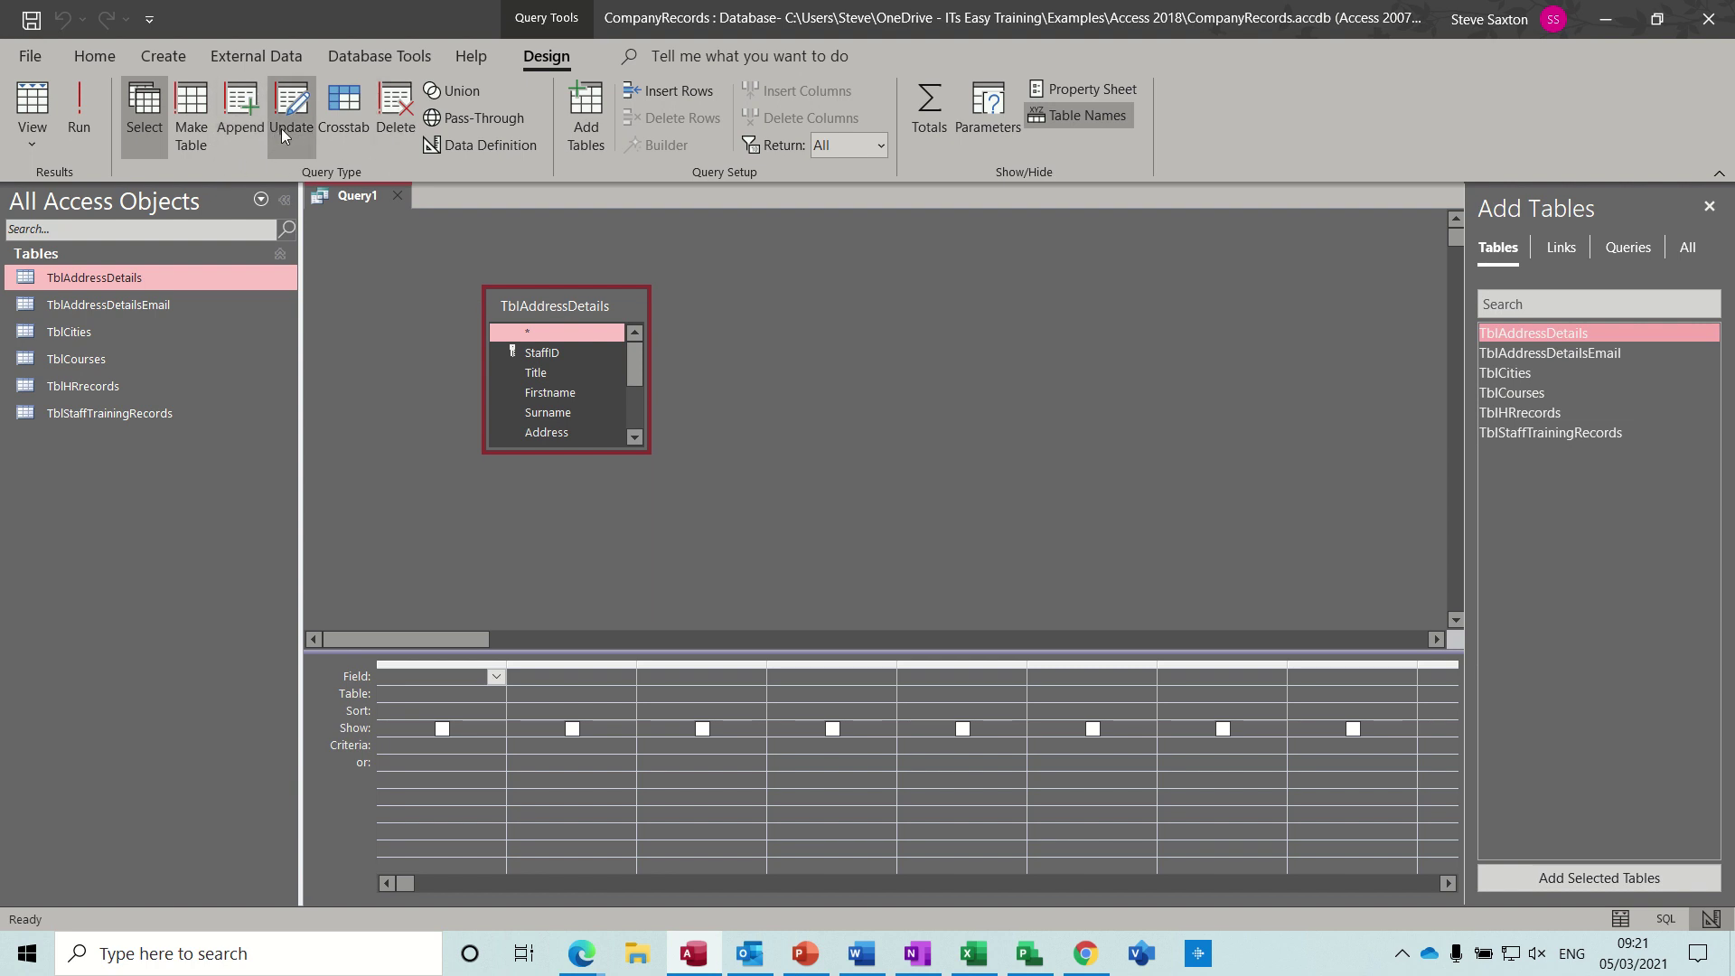
left_click(295, 102)
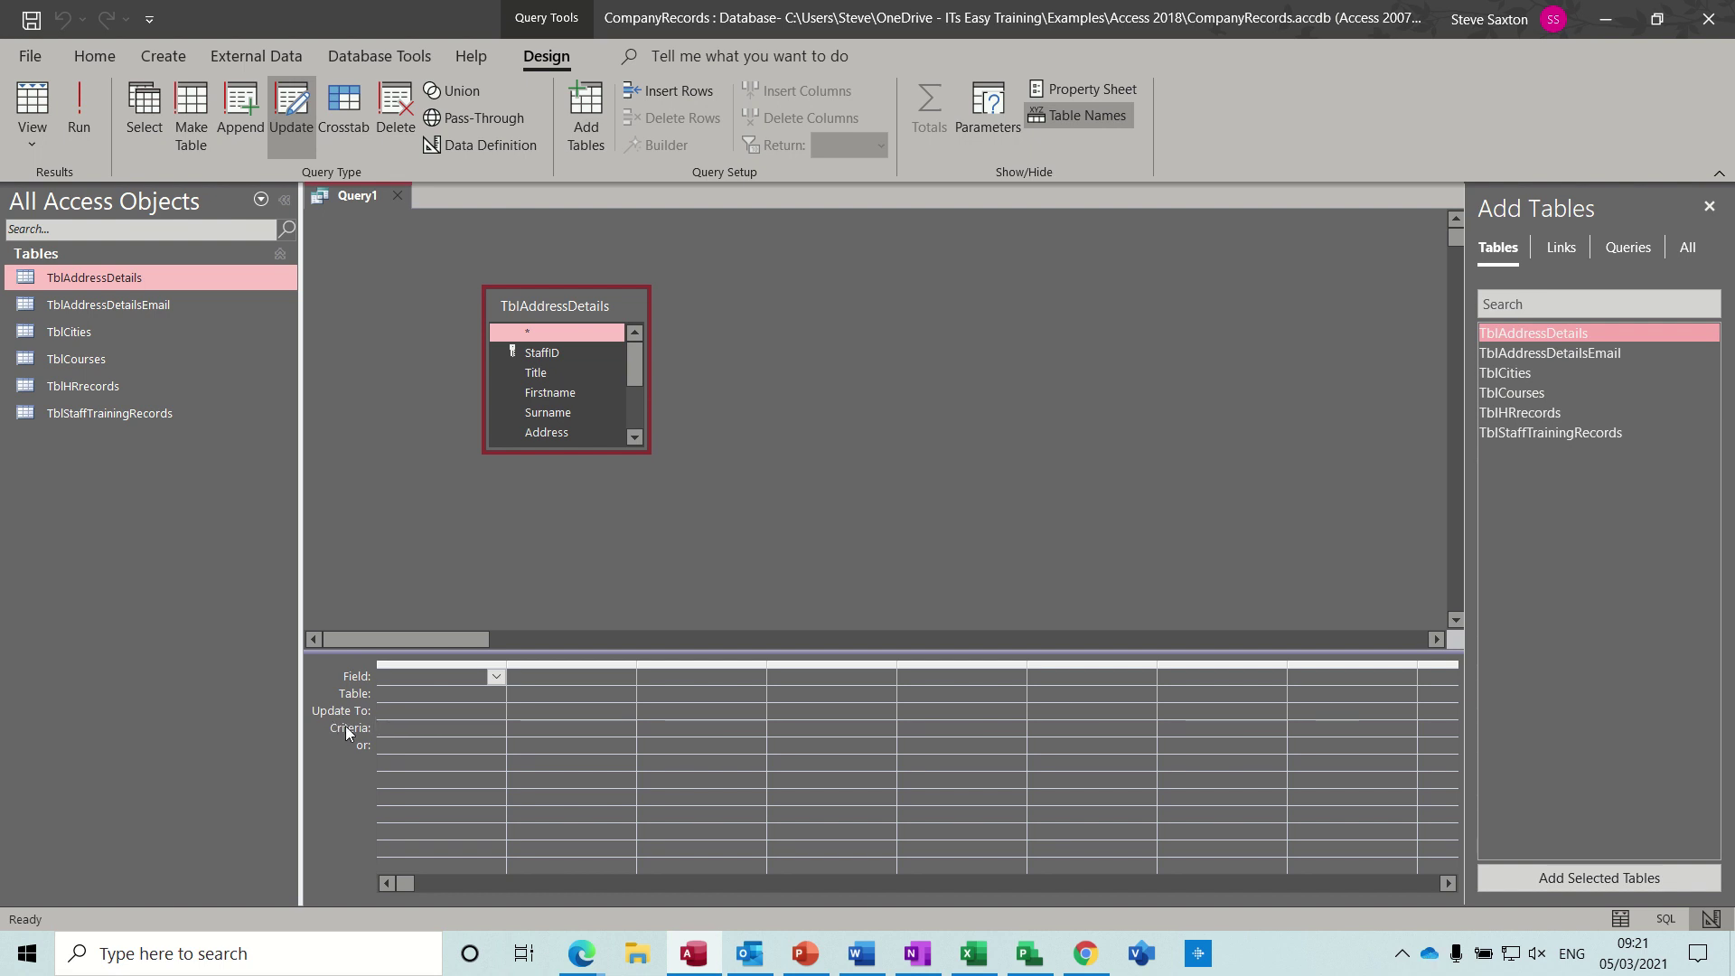
left_click(1709, 206)
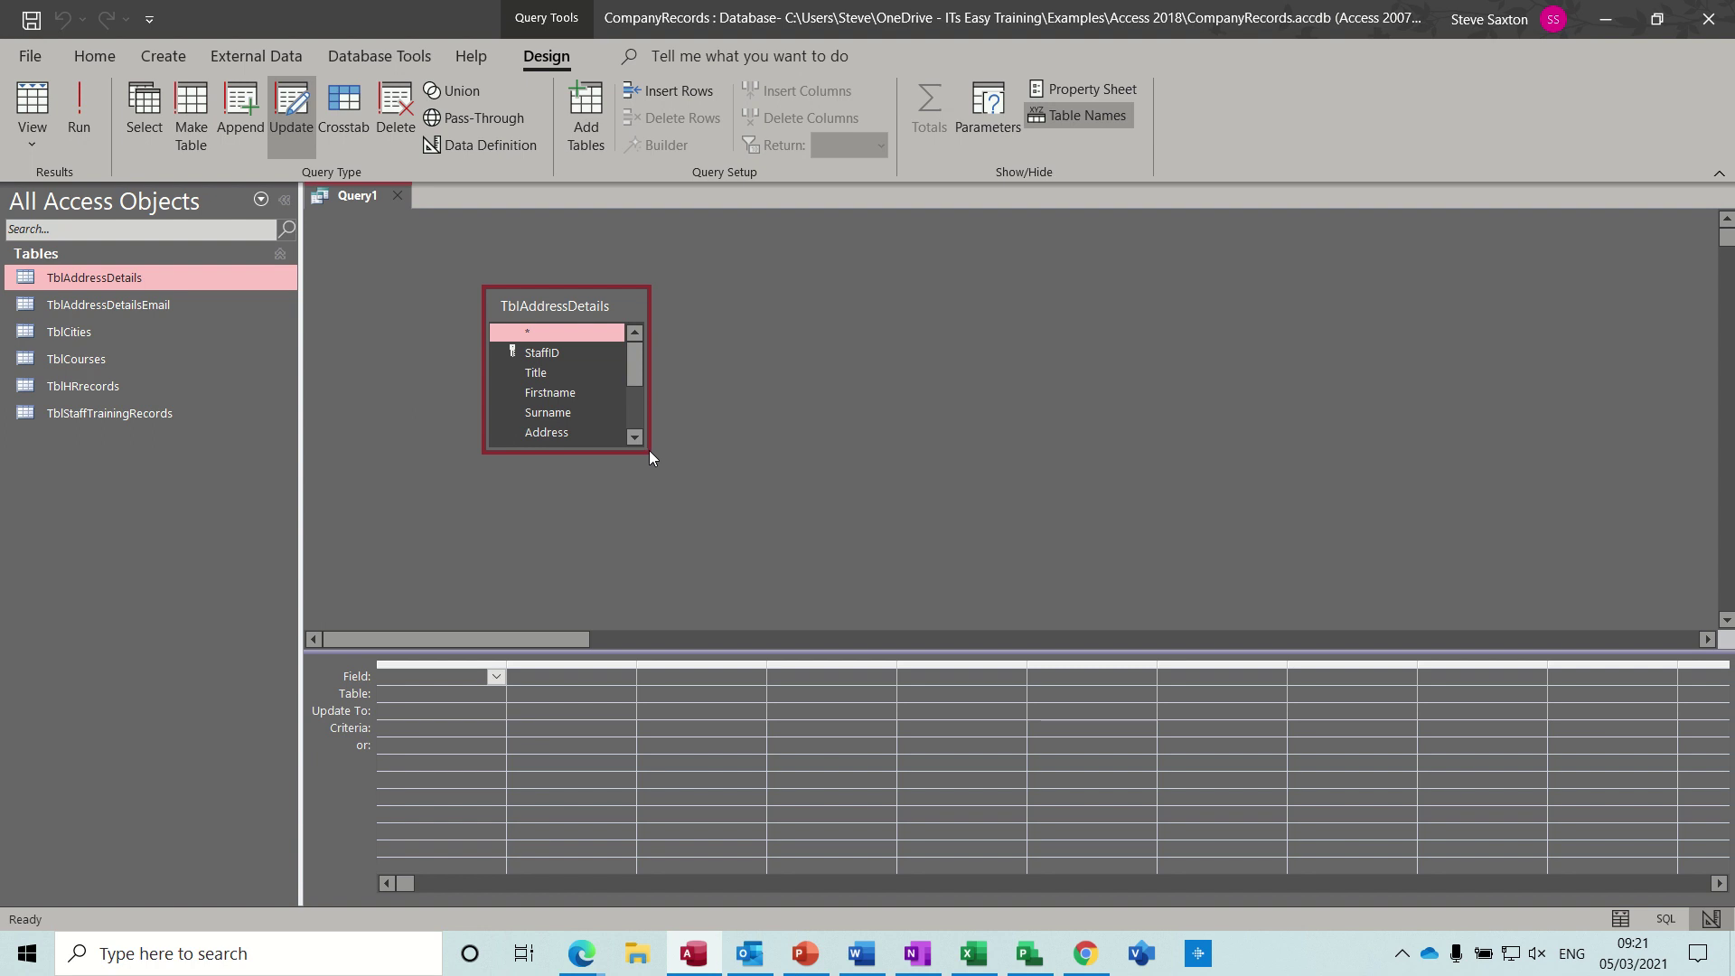
Step: Add DateChecked and City to the grid: update DateChecked to [Enter the Date] where City matches [Enter the city]
left_click_drag(649, 452, 784, 592)
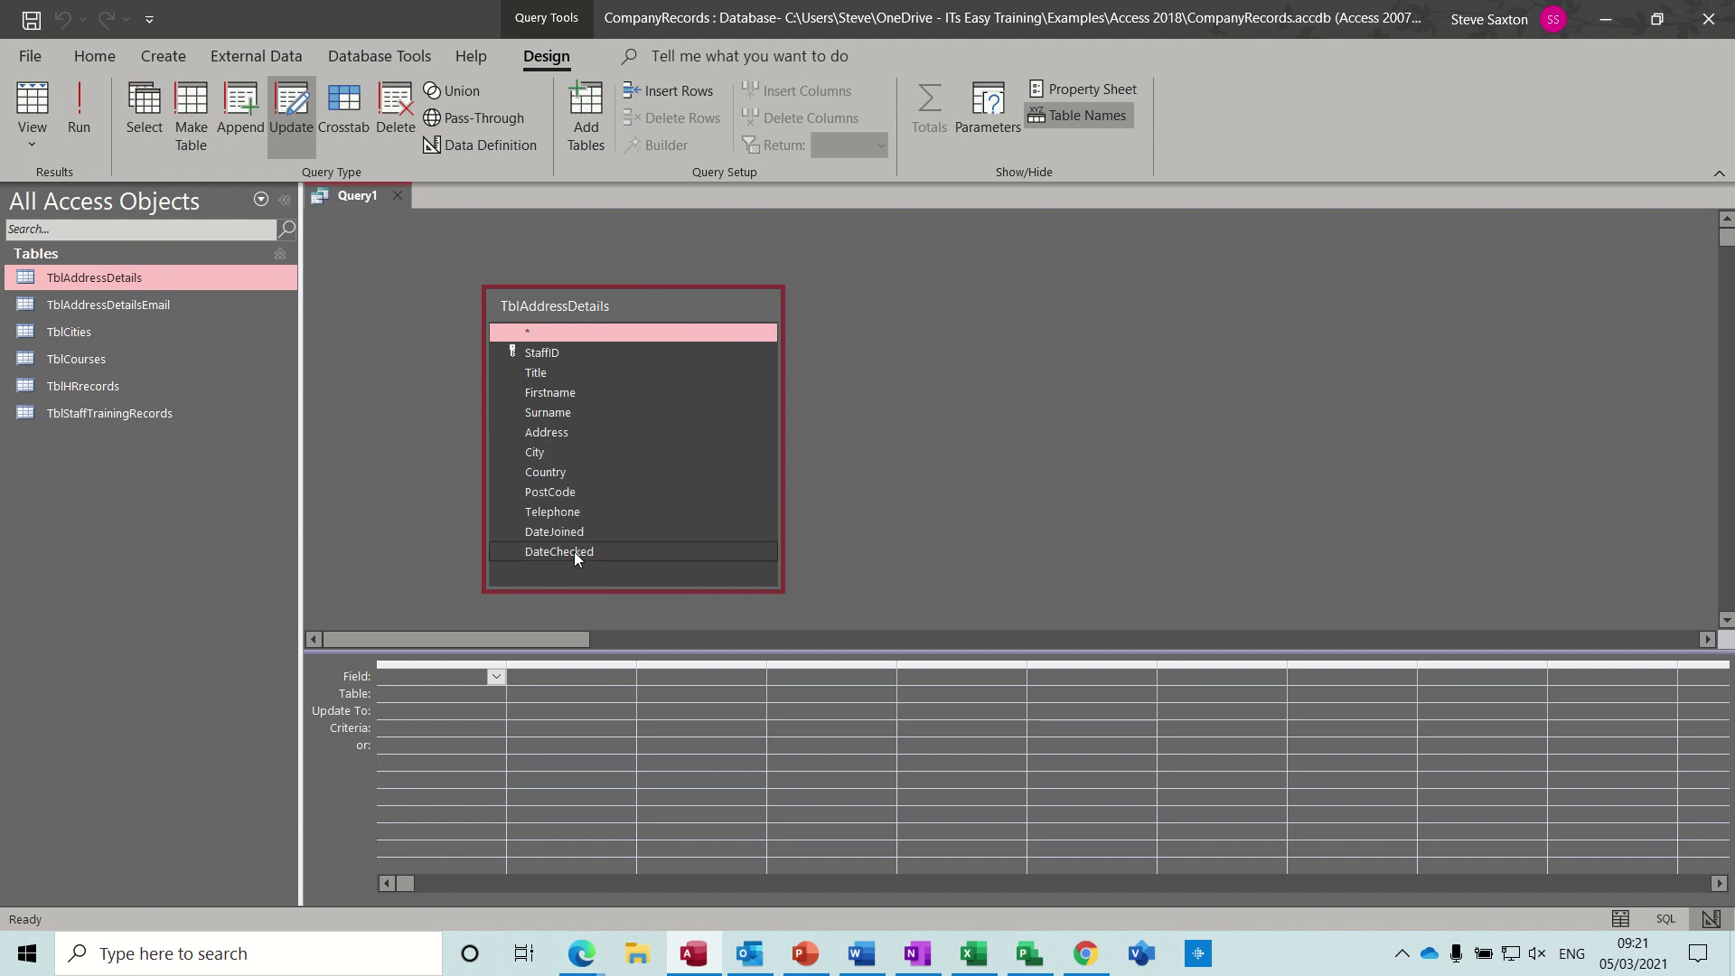
left_click_drag(575, 553, 457, 678)
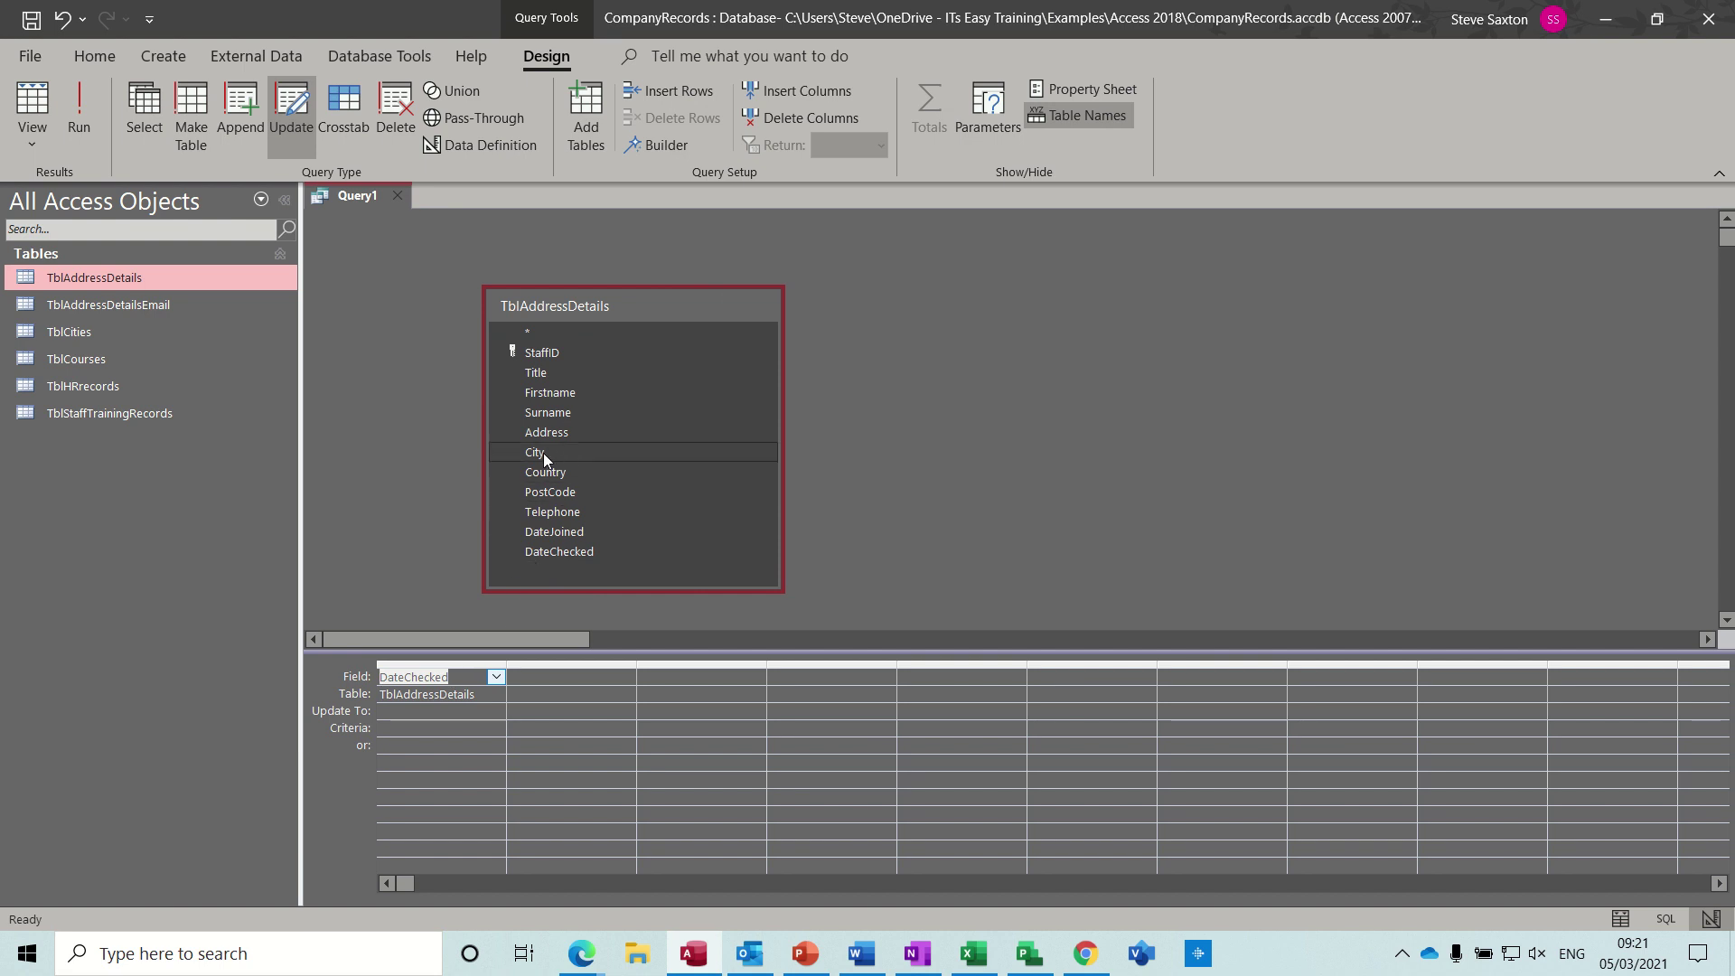
left_click_drag(544, 453, 584, 680)
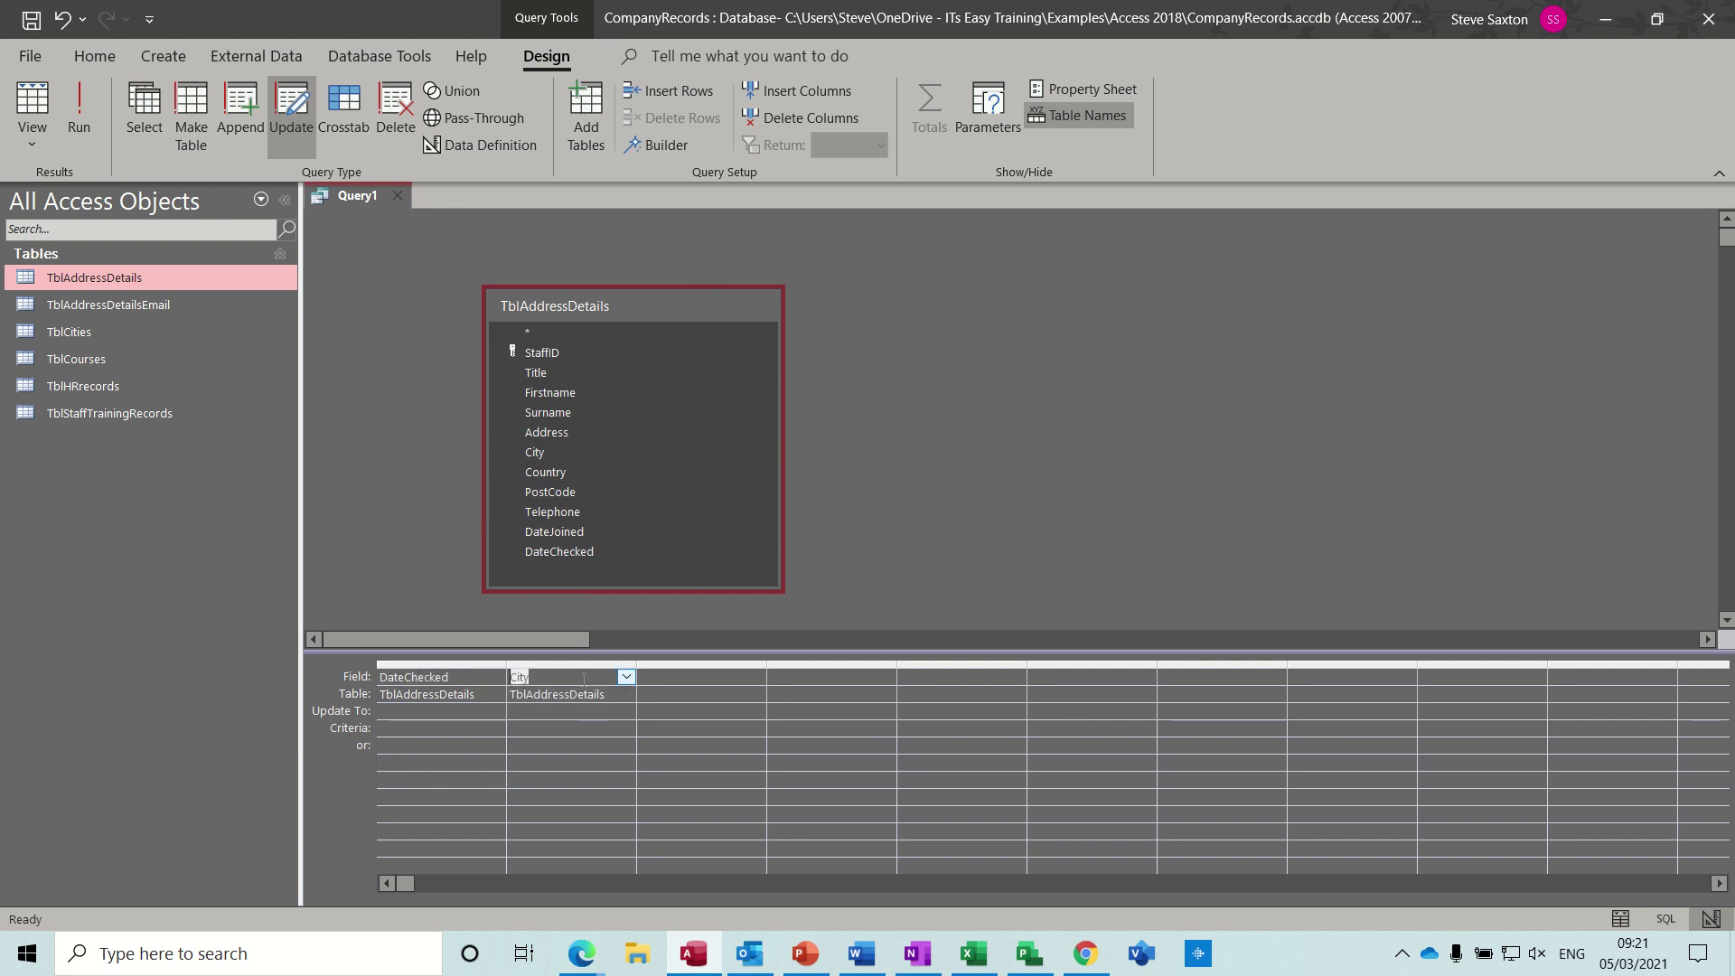
left_click(447, 713)
type("Enter the Date")
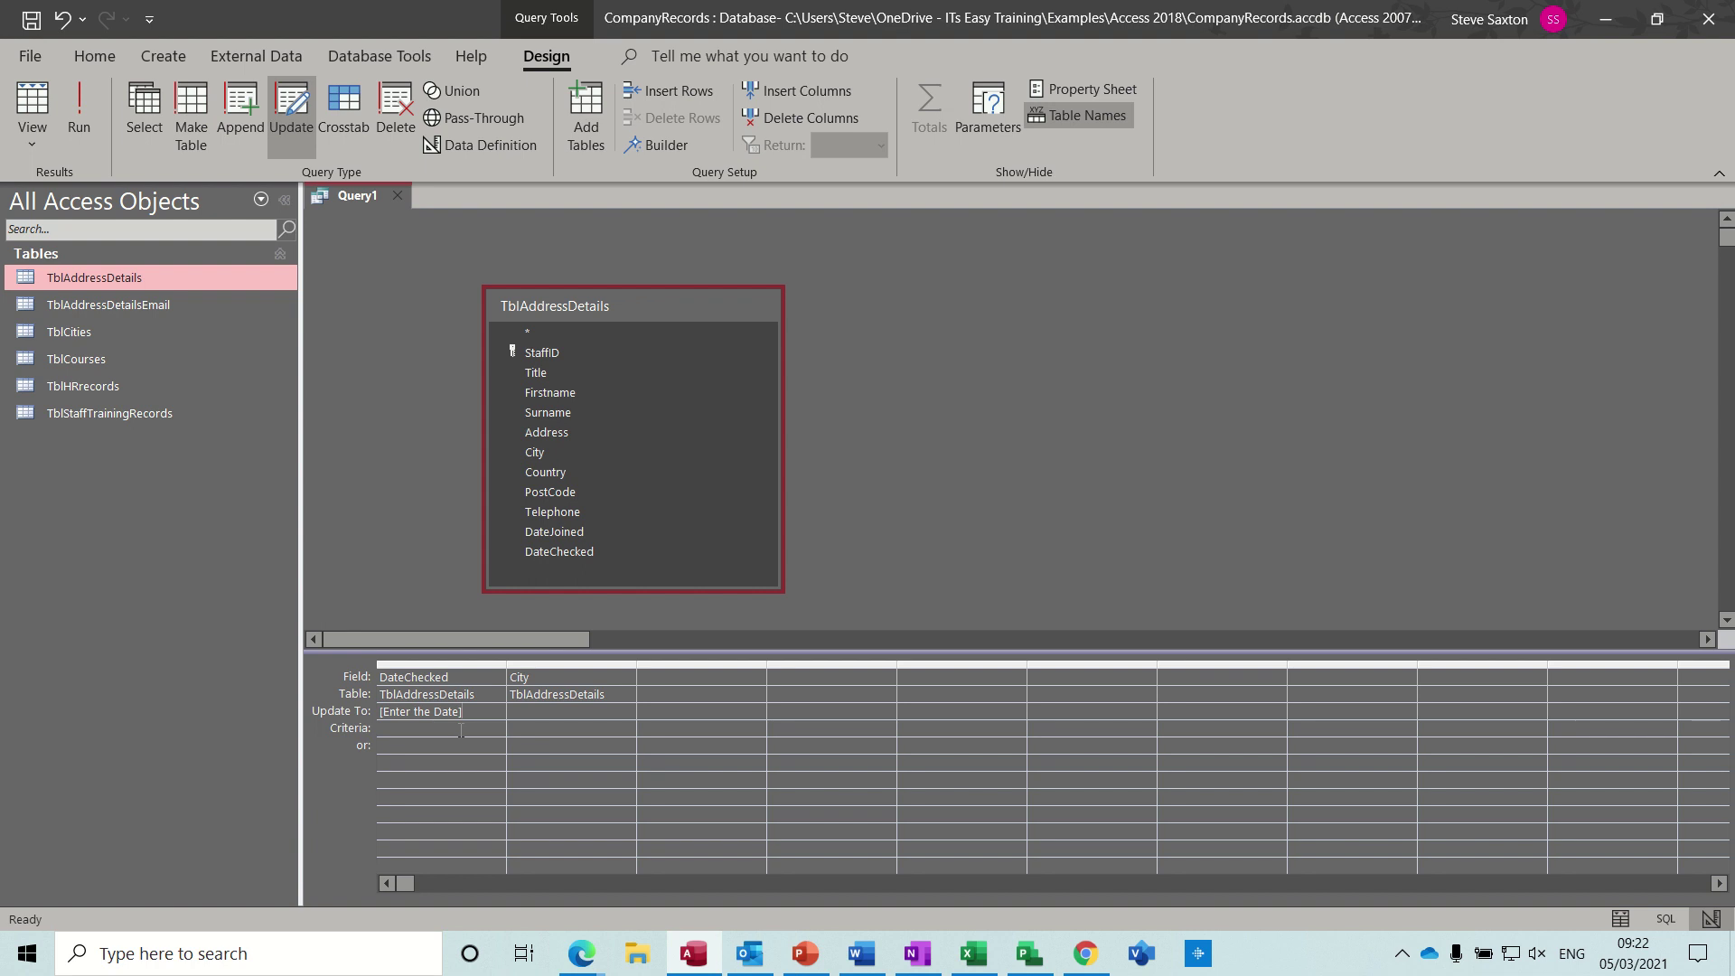
left_click(547, 708)
type("[Enter the city")
Step: Run the query with date 05/03/21 and city Bradford, confirming the update of 5 rows
left_click(79, 112)
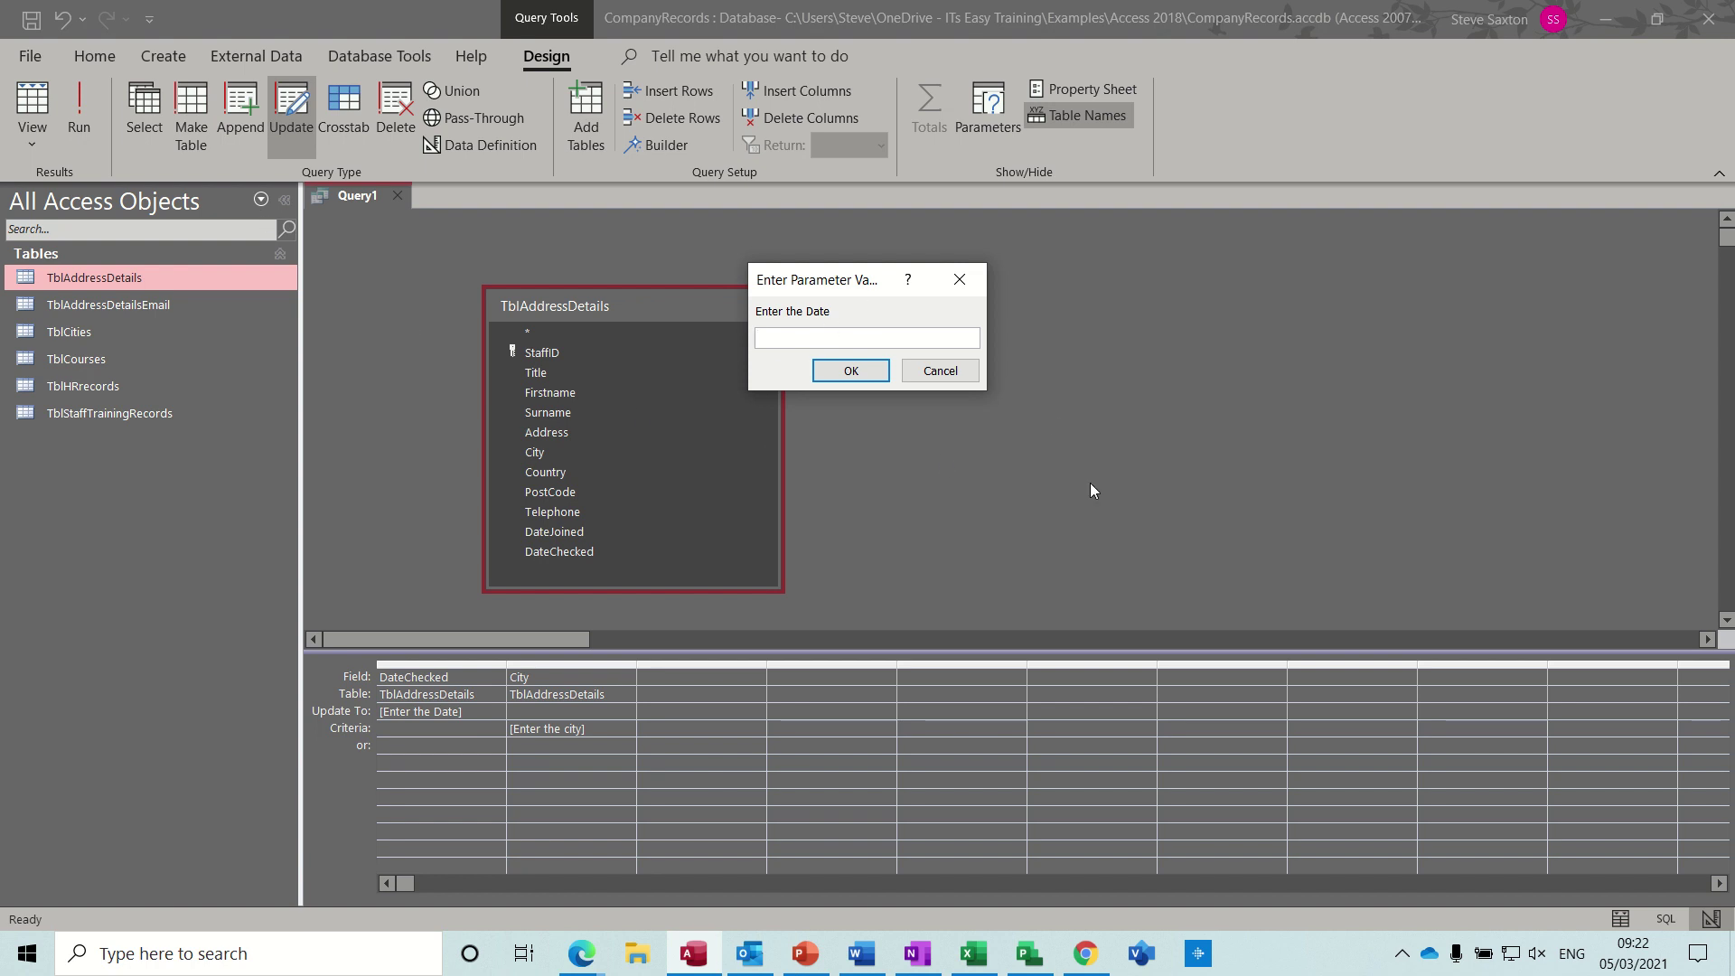
type("05/03/21")
key("Return")
type("Bradford")
key("Return")
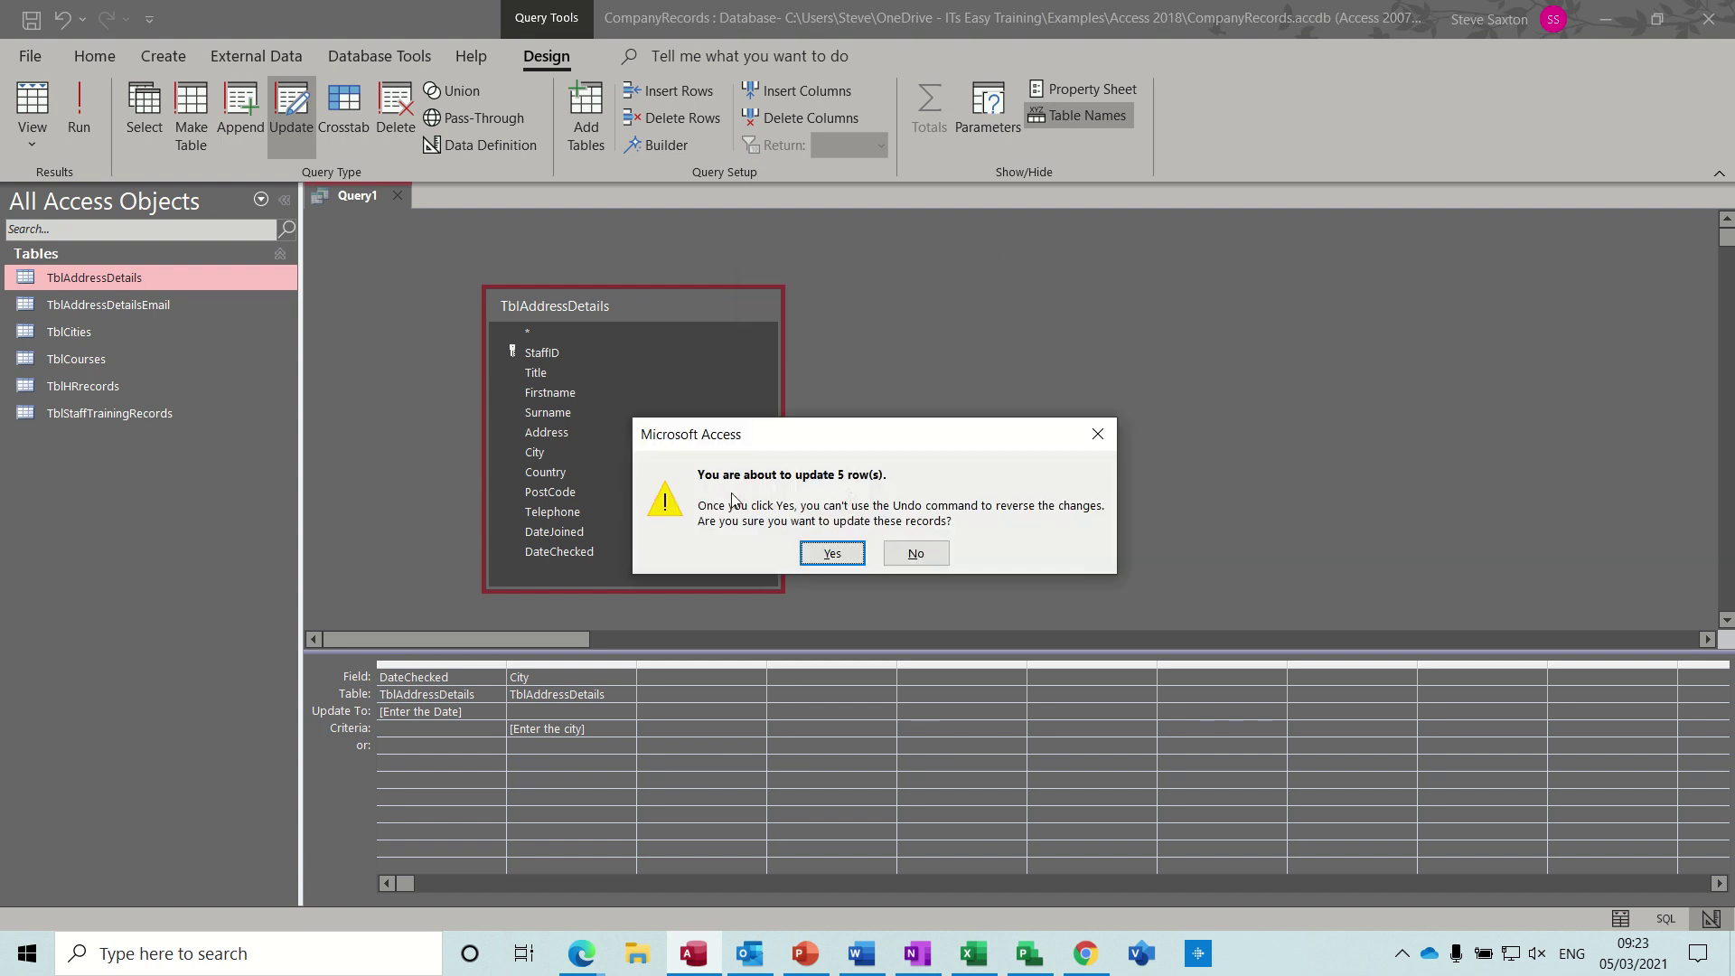
left_click(829, 556)
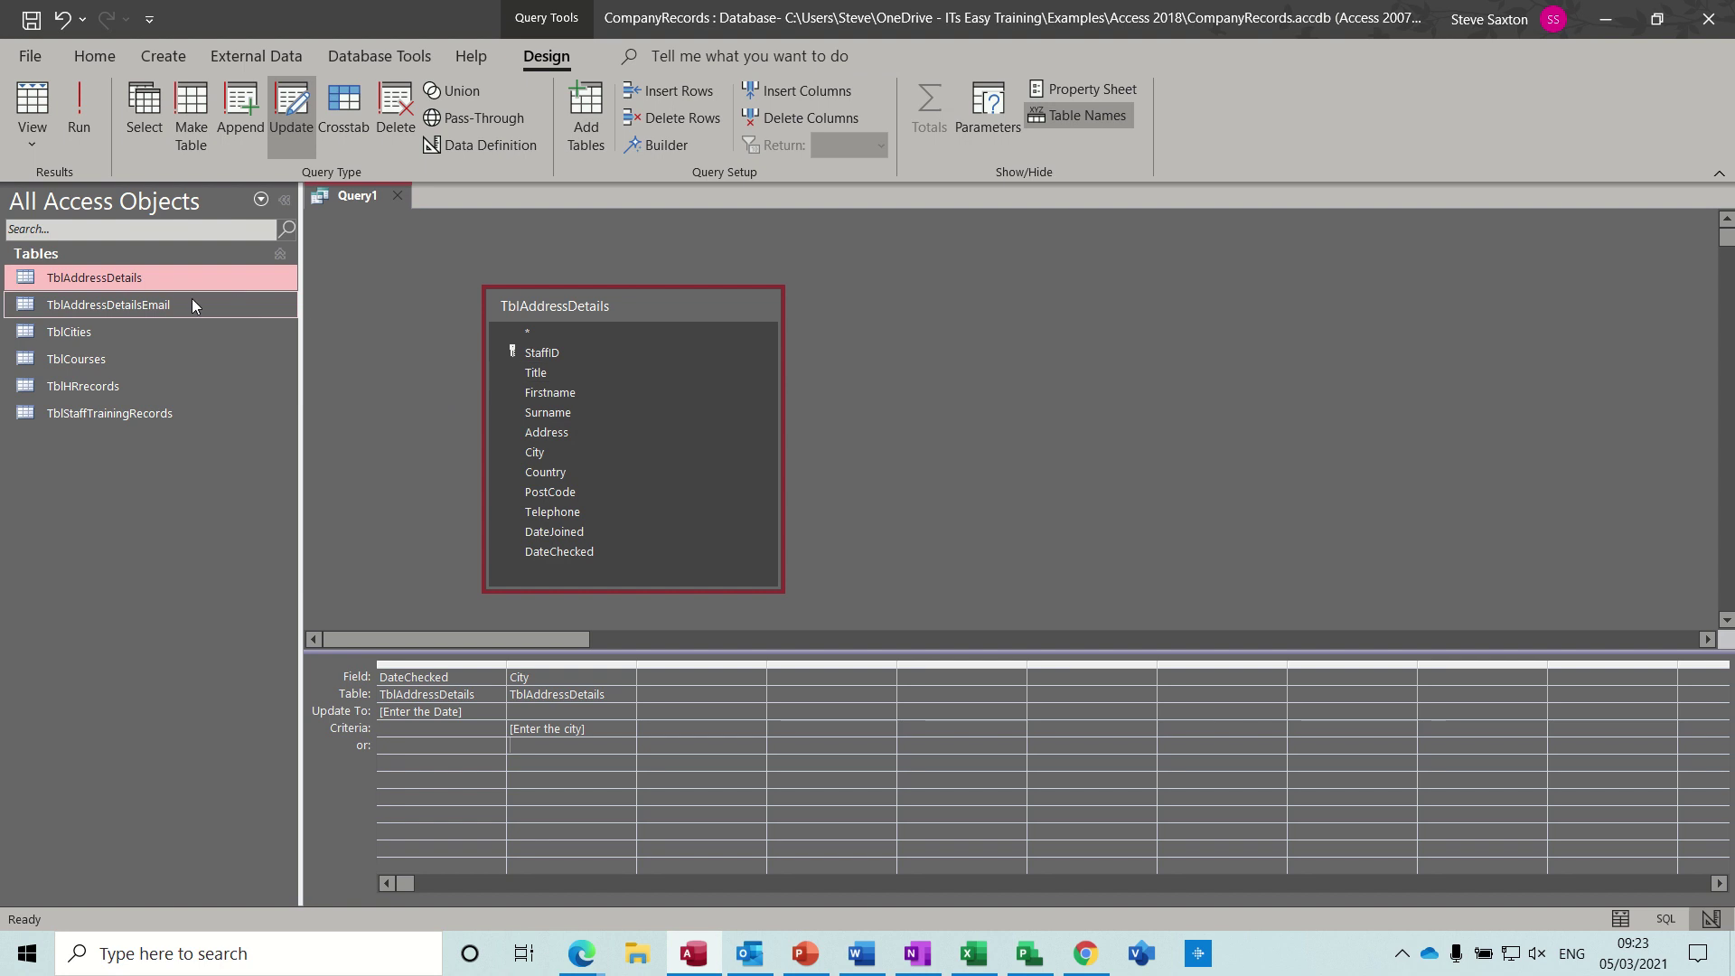
double_click(143, 281)
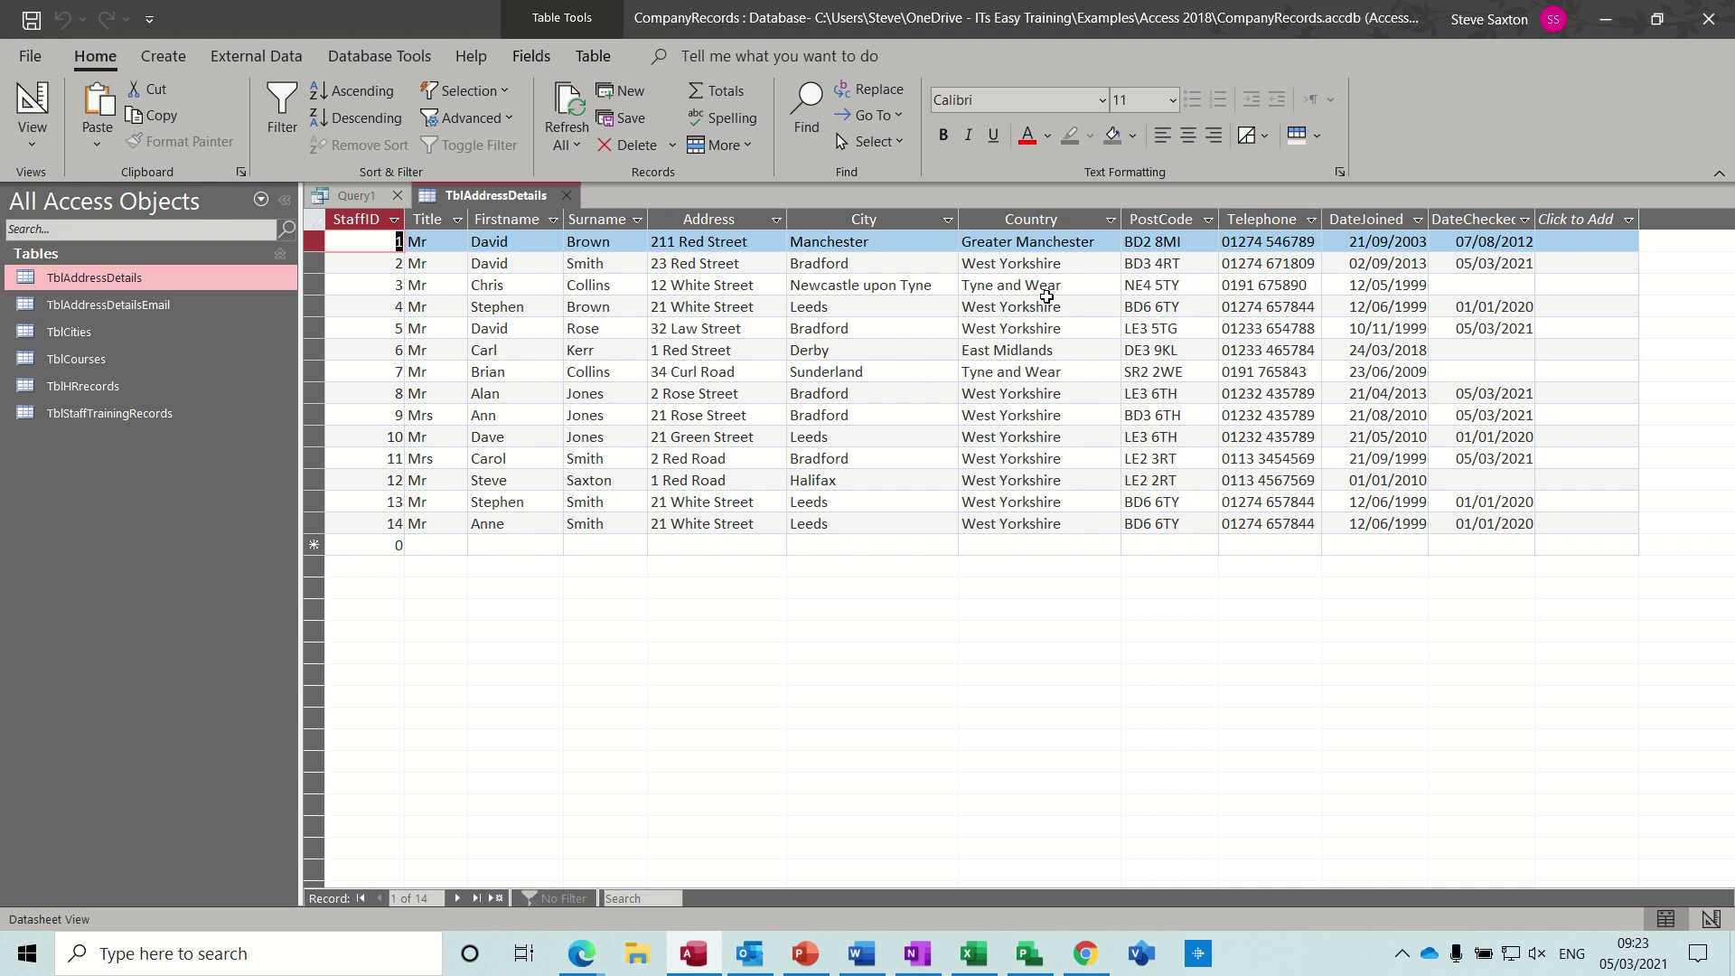
left_click(827, 265)
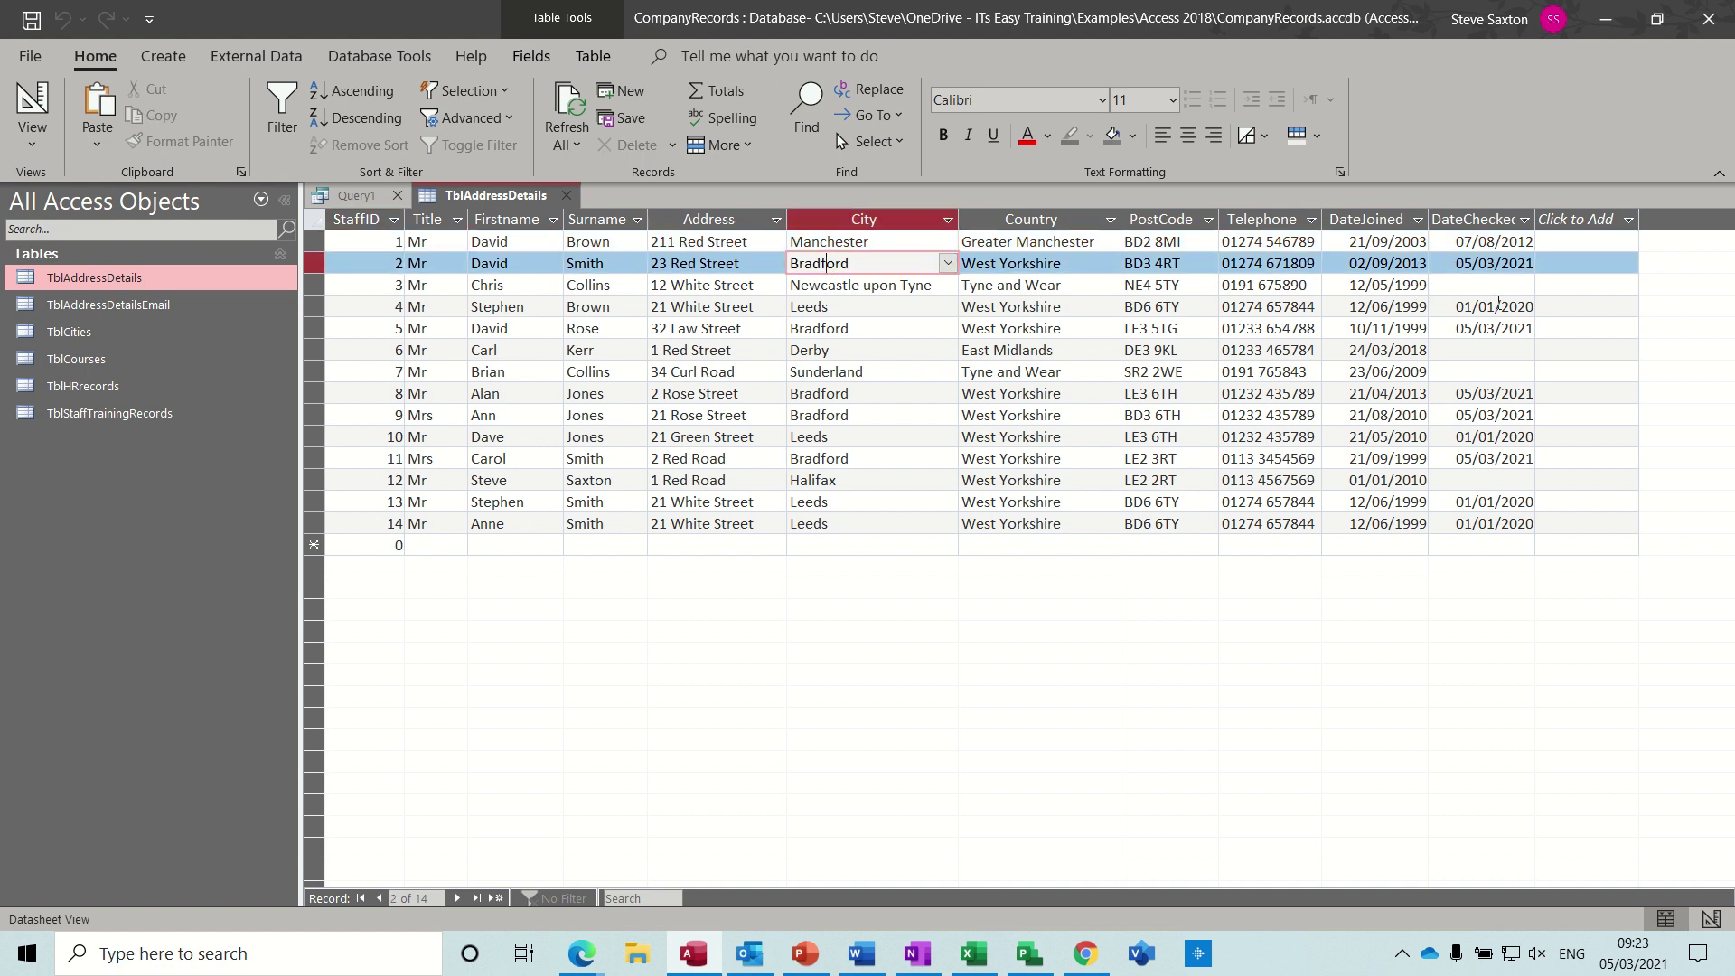
left_click(1469, 328)
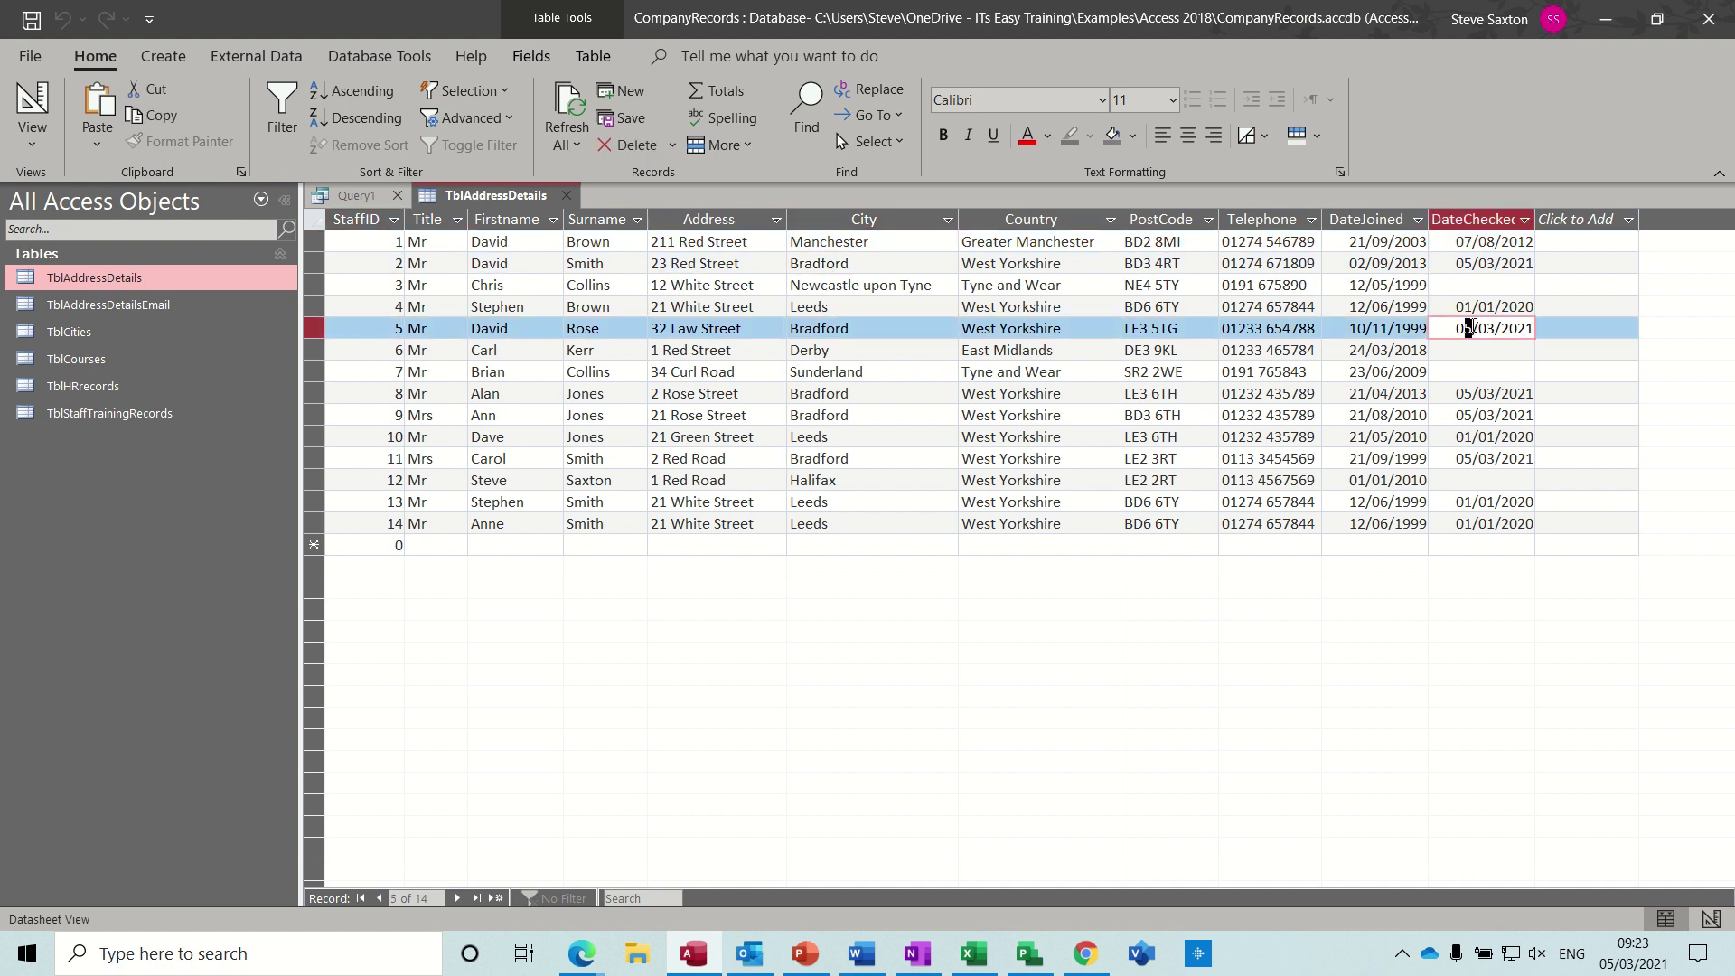
left_click(1483, 397)
left_click(1482, 415)
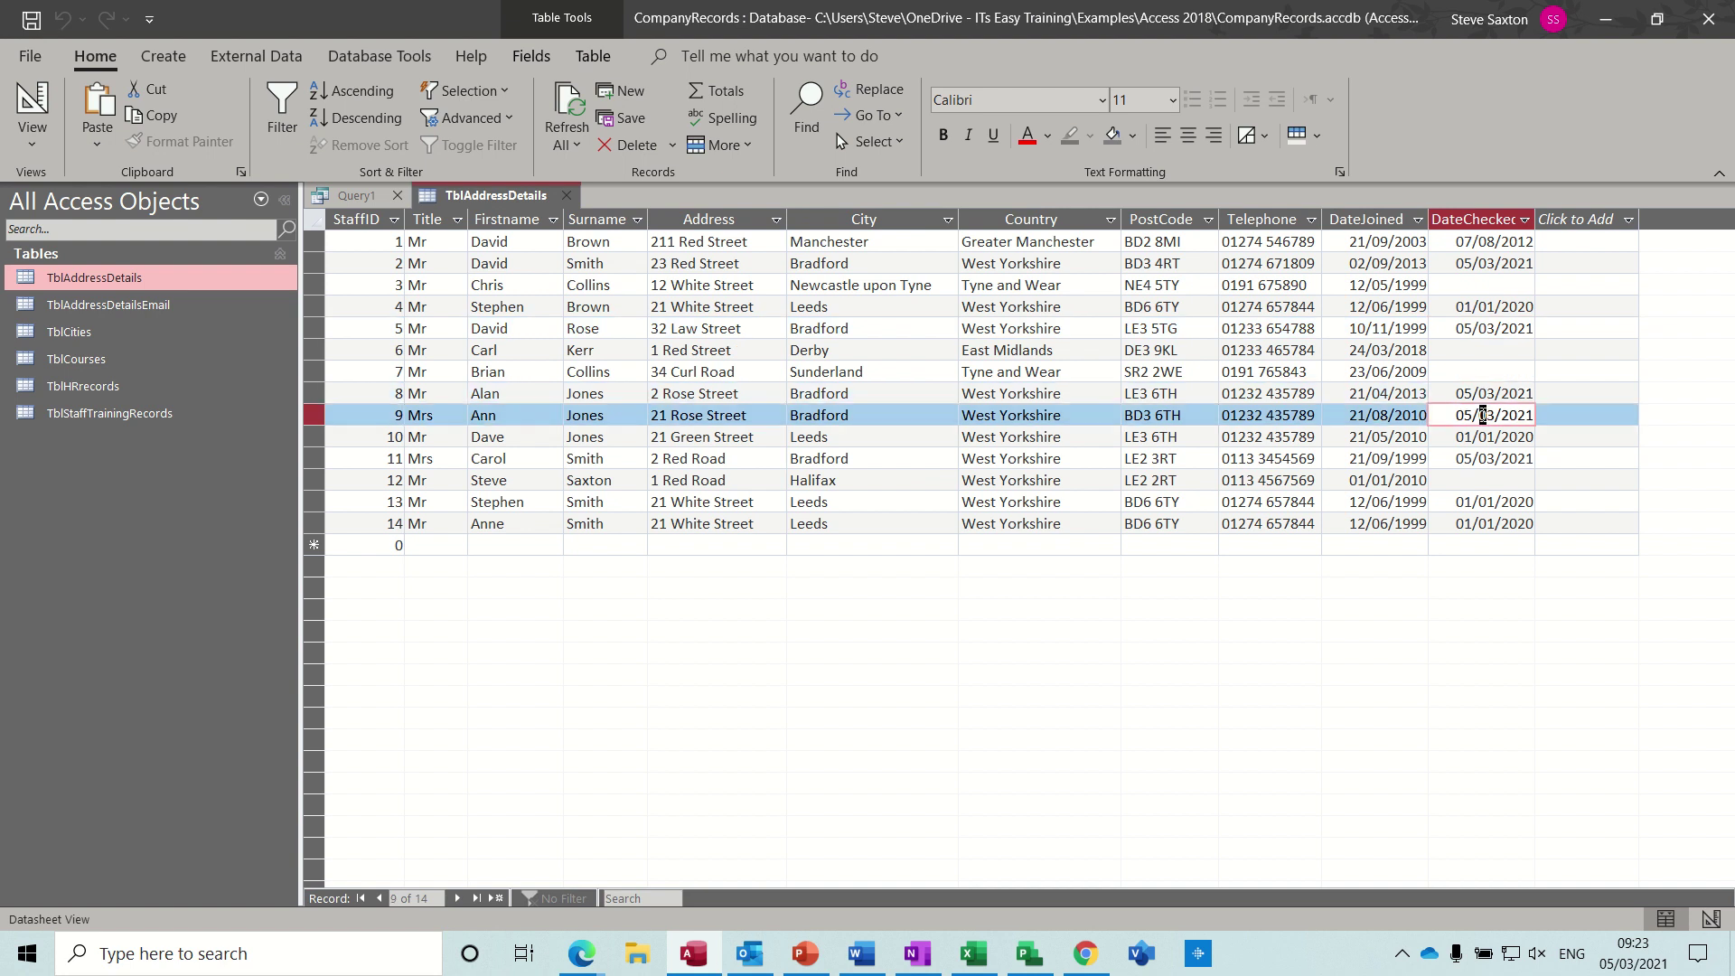
left_click(1469, 460)
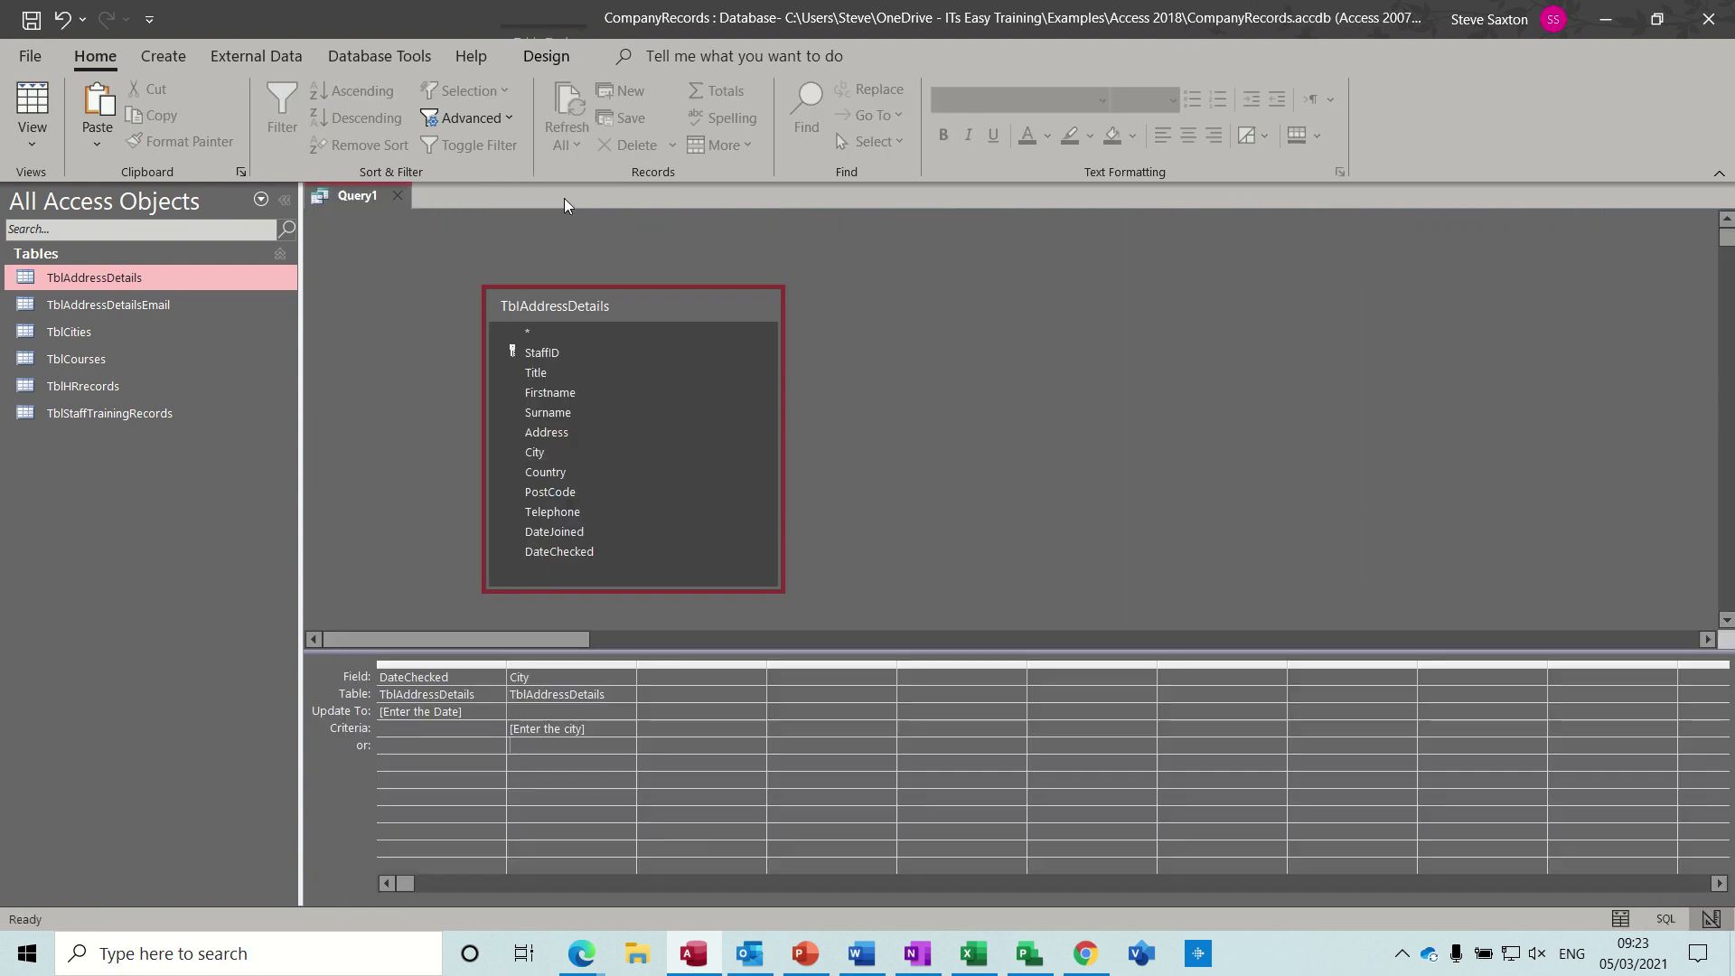
left_click(566, 196)
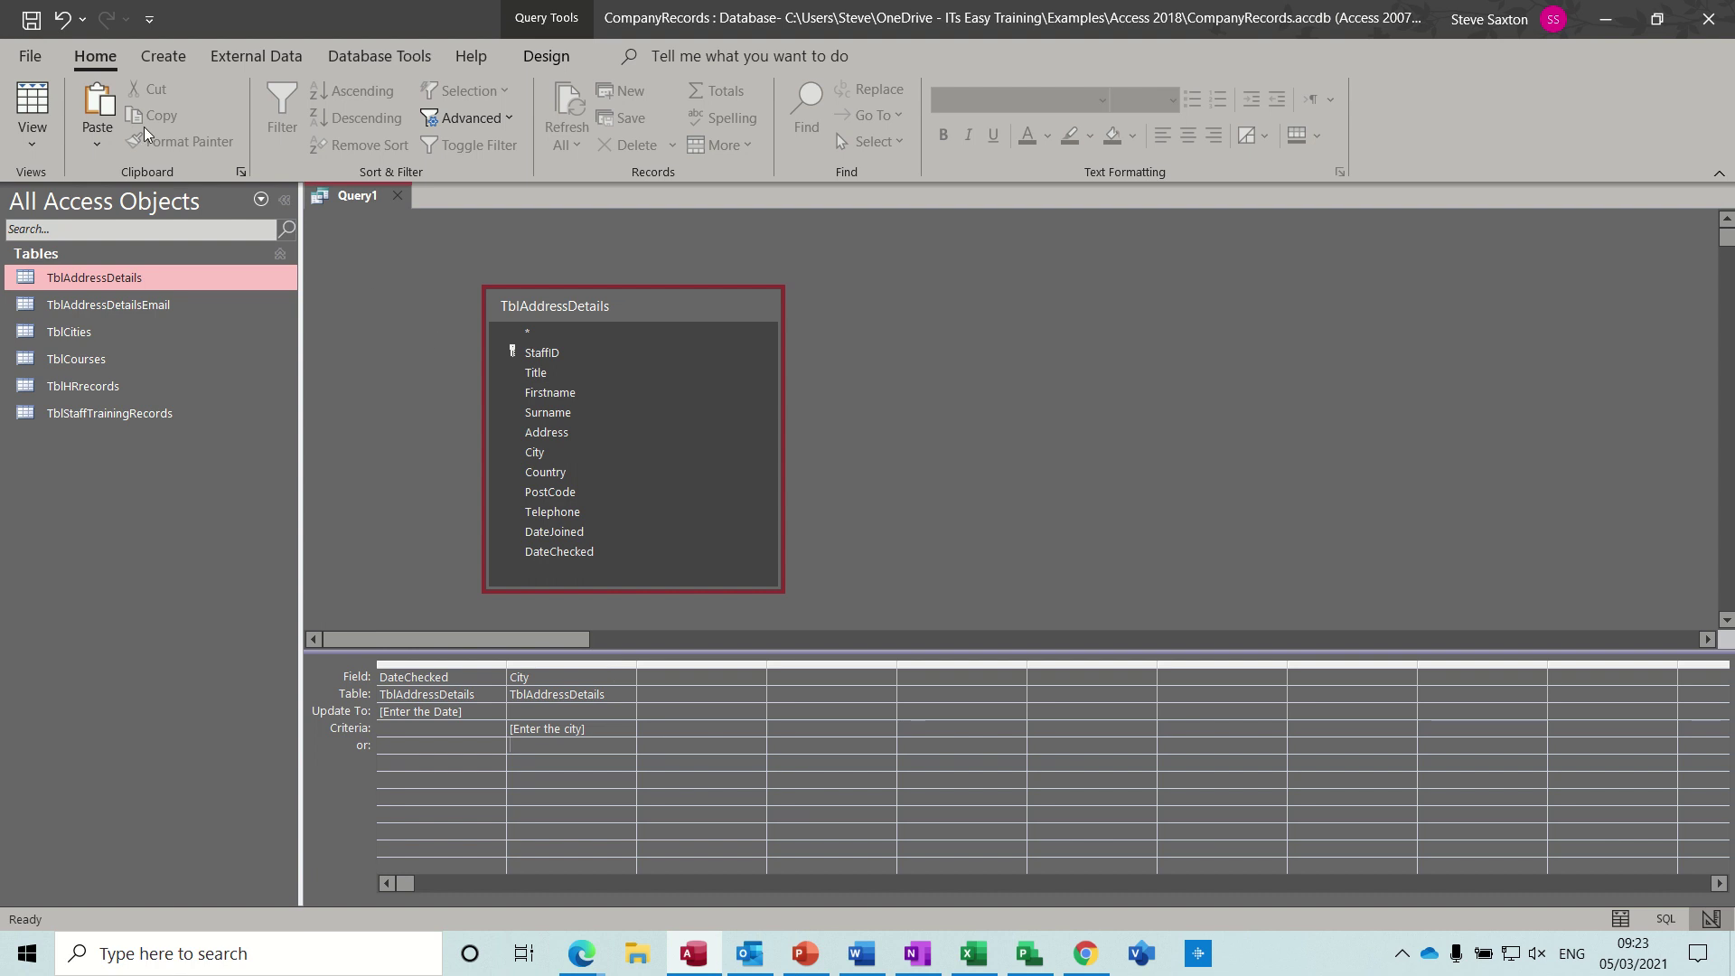
Step: Start another run of the update query, then view TblAddressDetails and close it
left_click(535, 56)
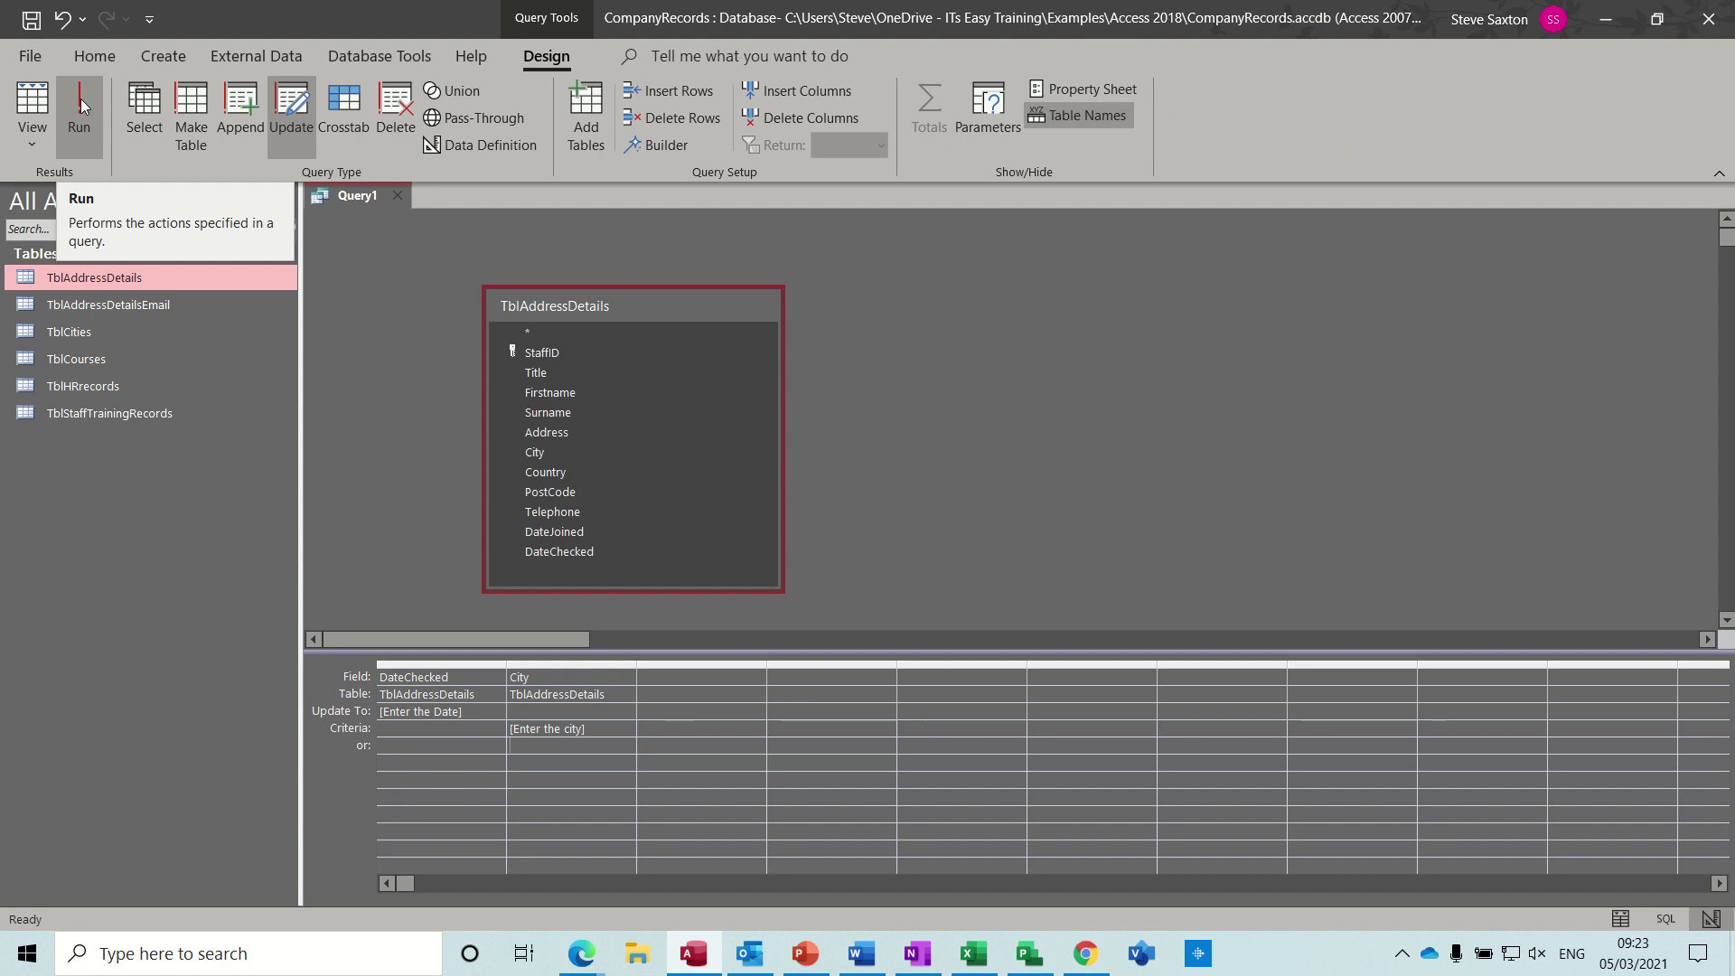
left_click(80, 99)
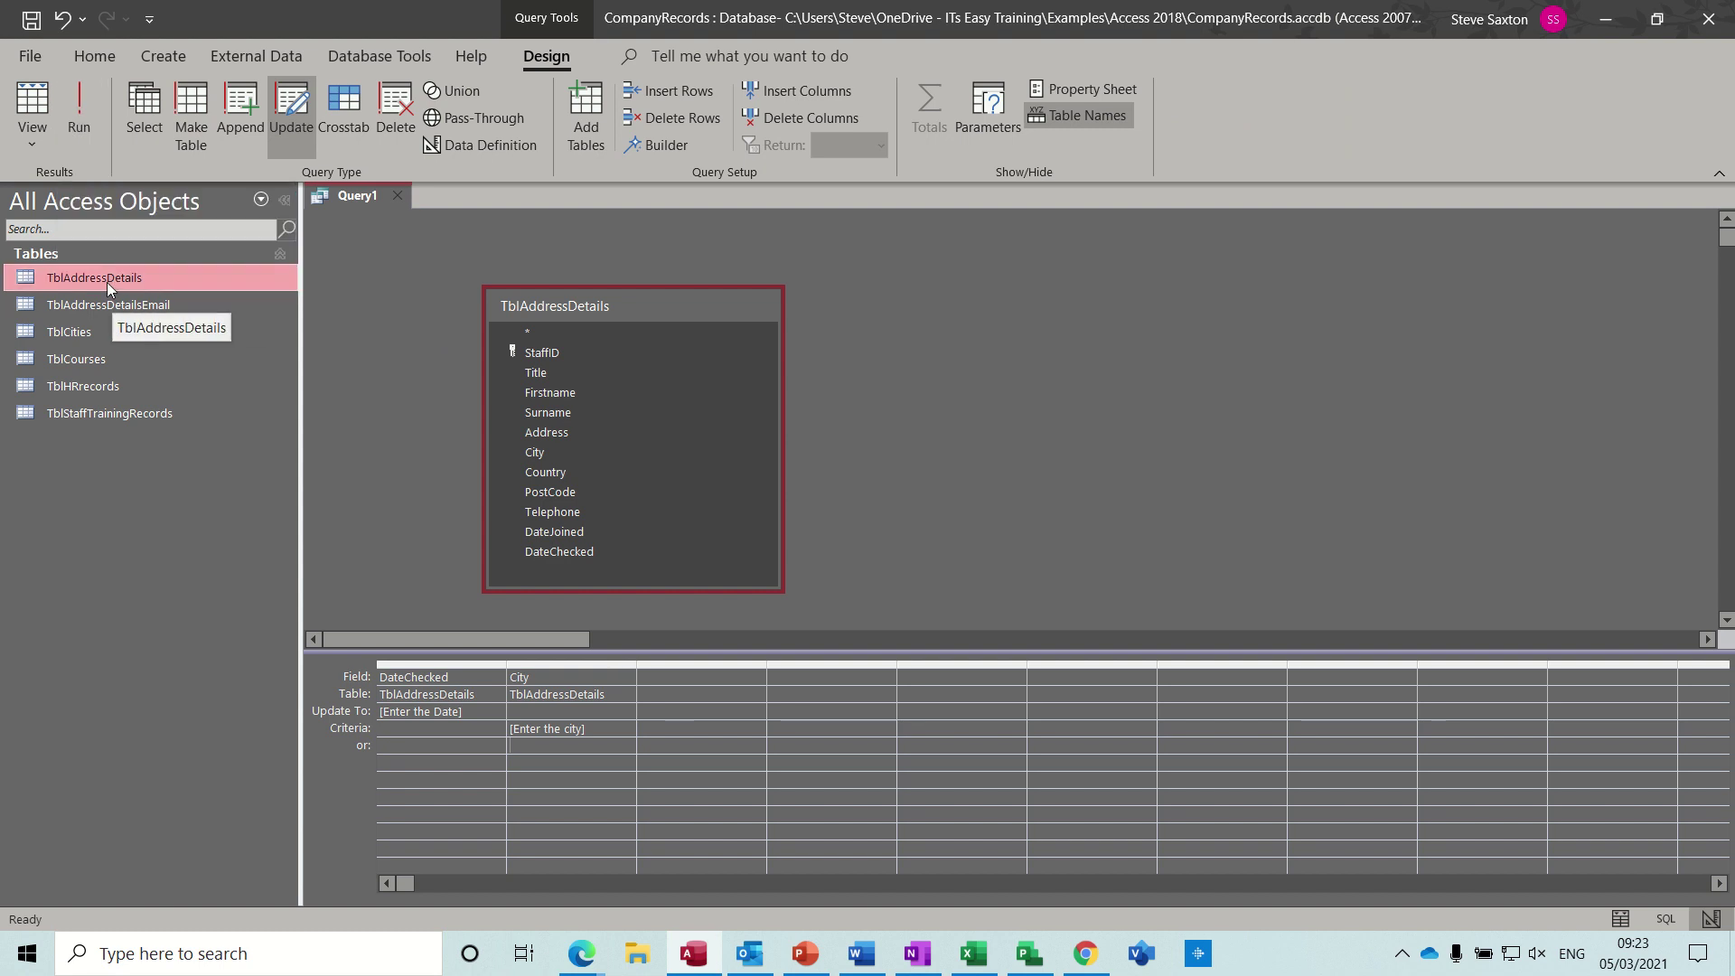
double_click(107, 278)
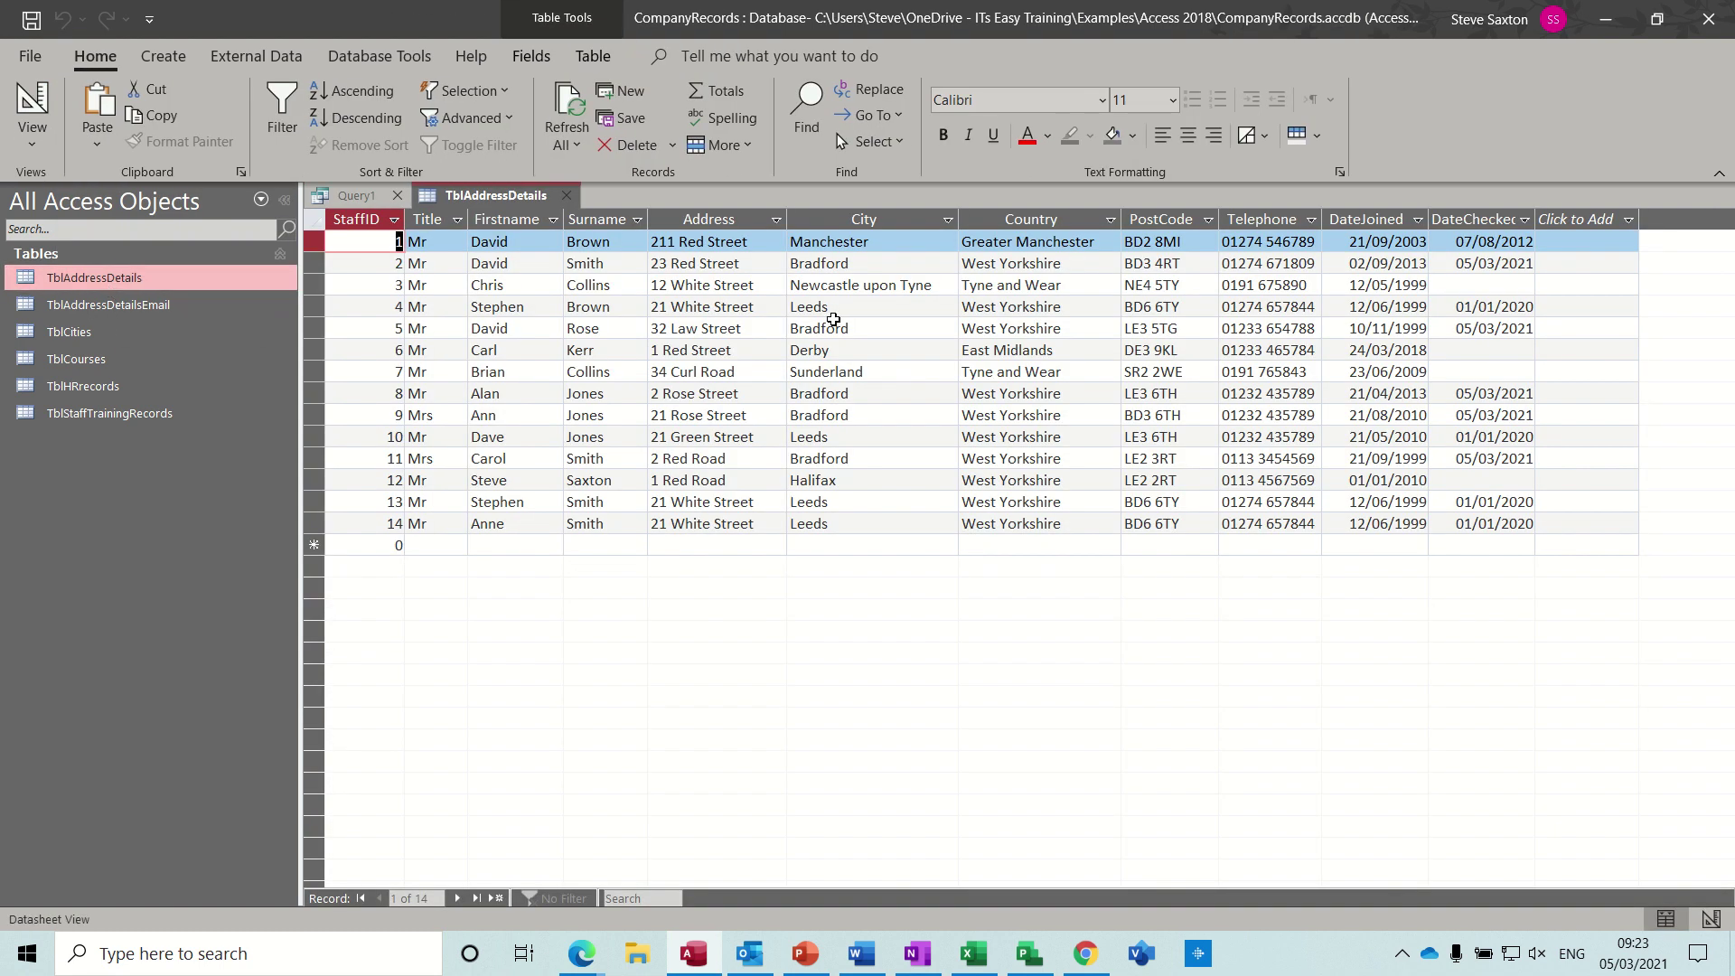
left_click(573, 198)
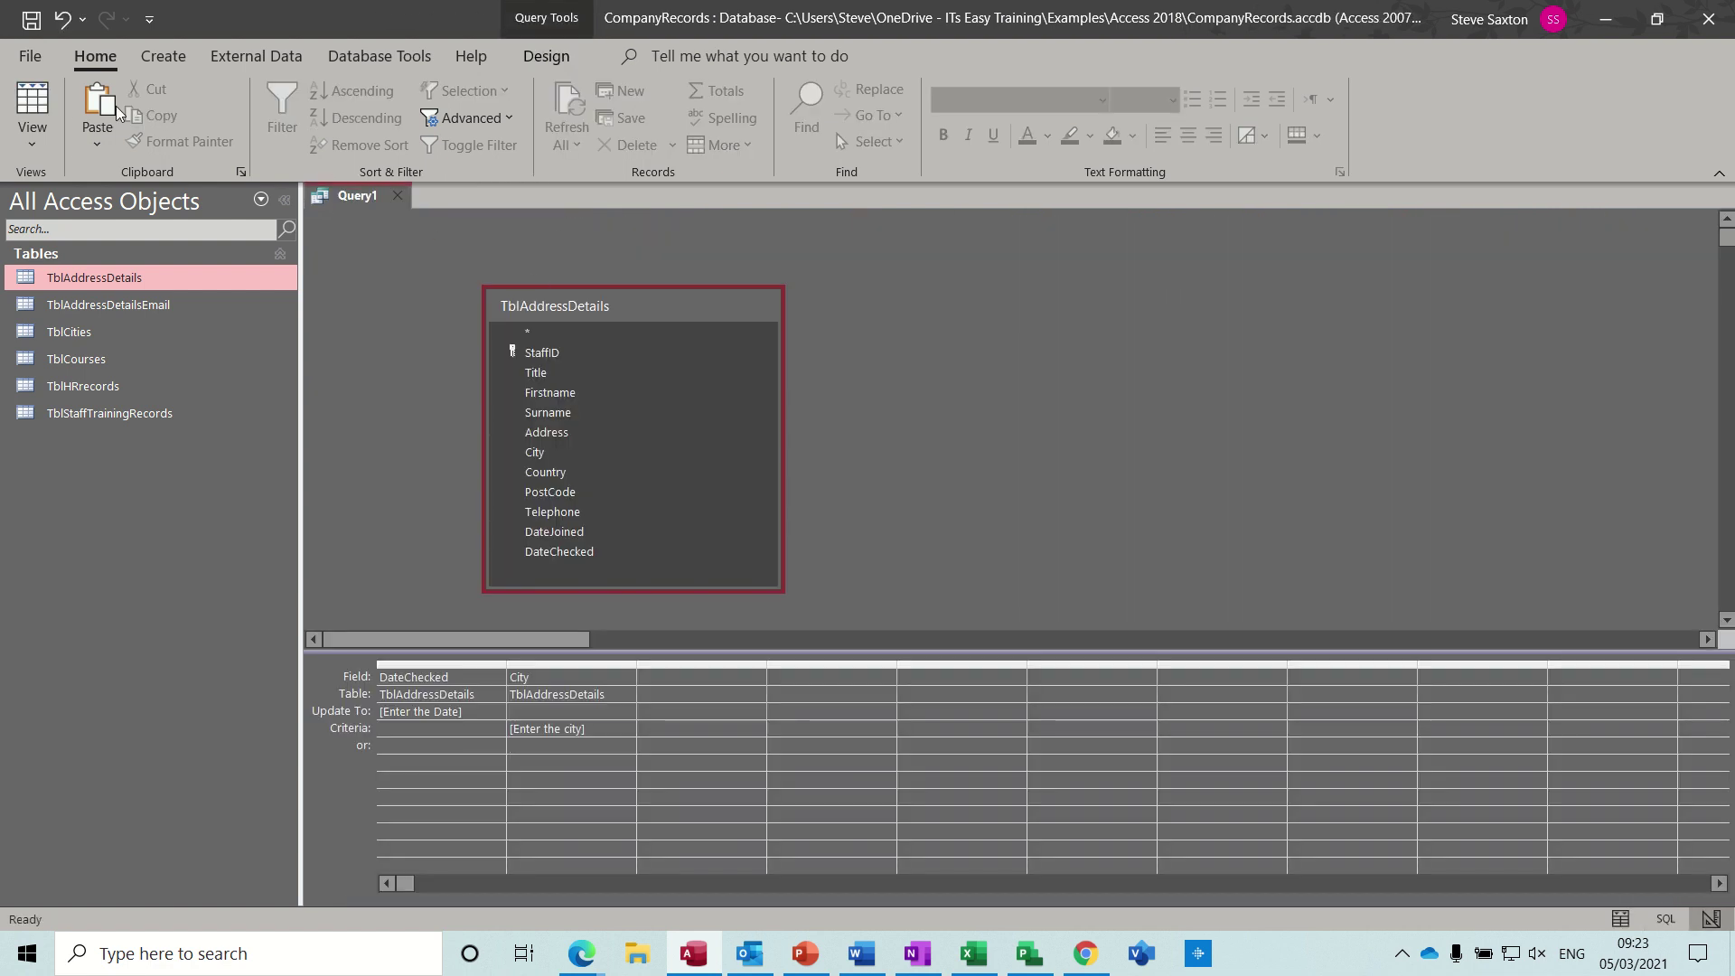
Step: Run the query with date 6/3/21 and city Leeds, confirming the update of 4 rows
left_click(546, 56)
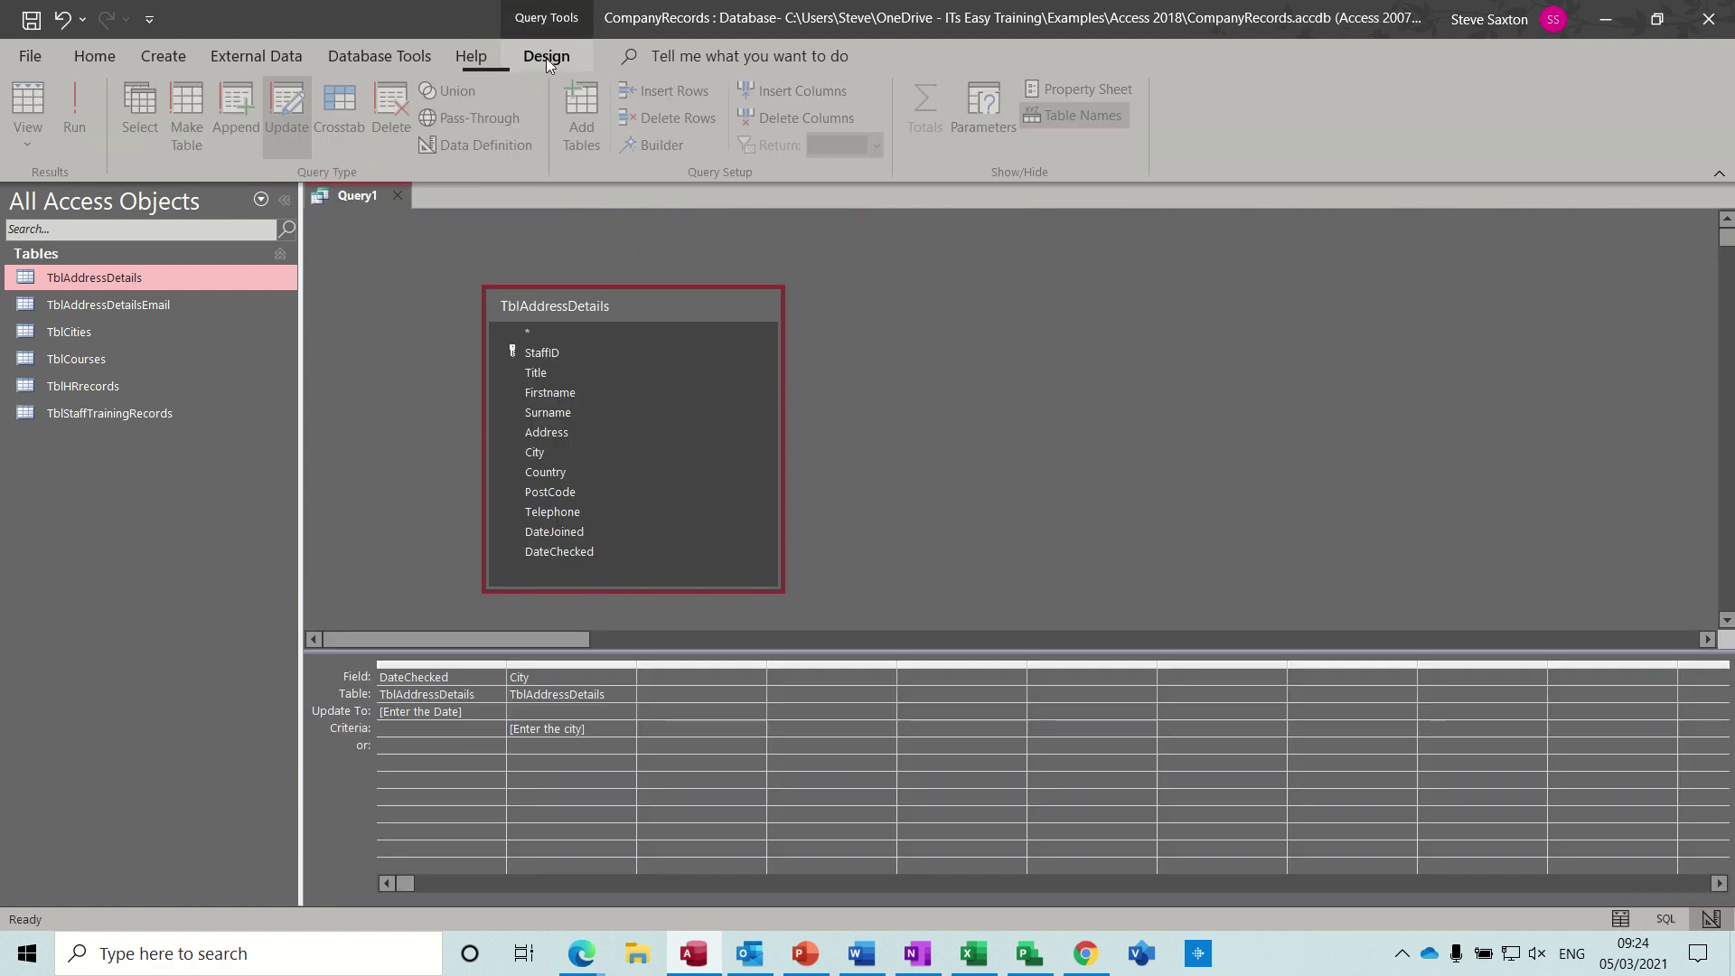
left_click(82, 96)
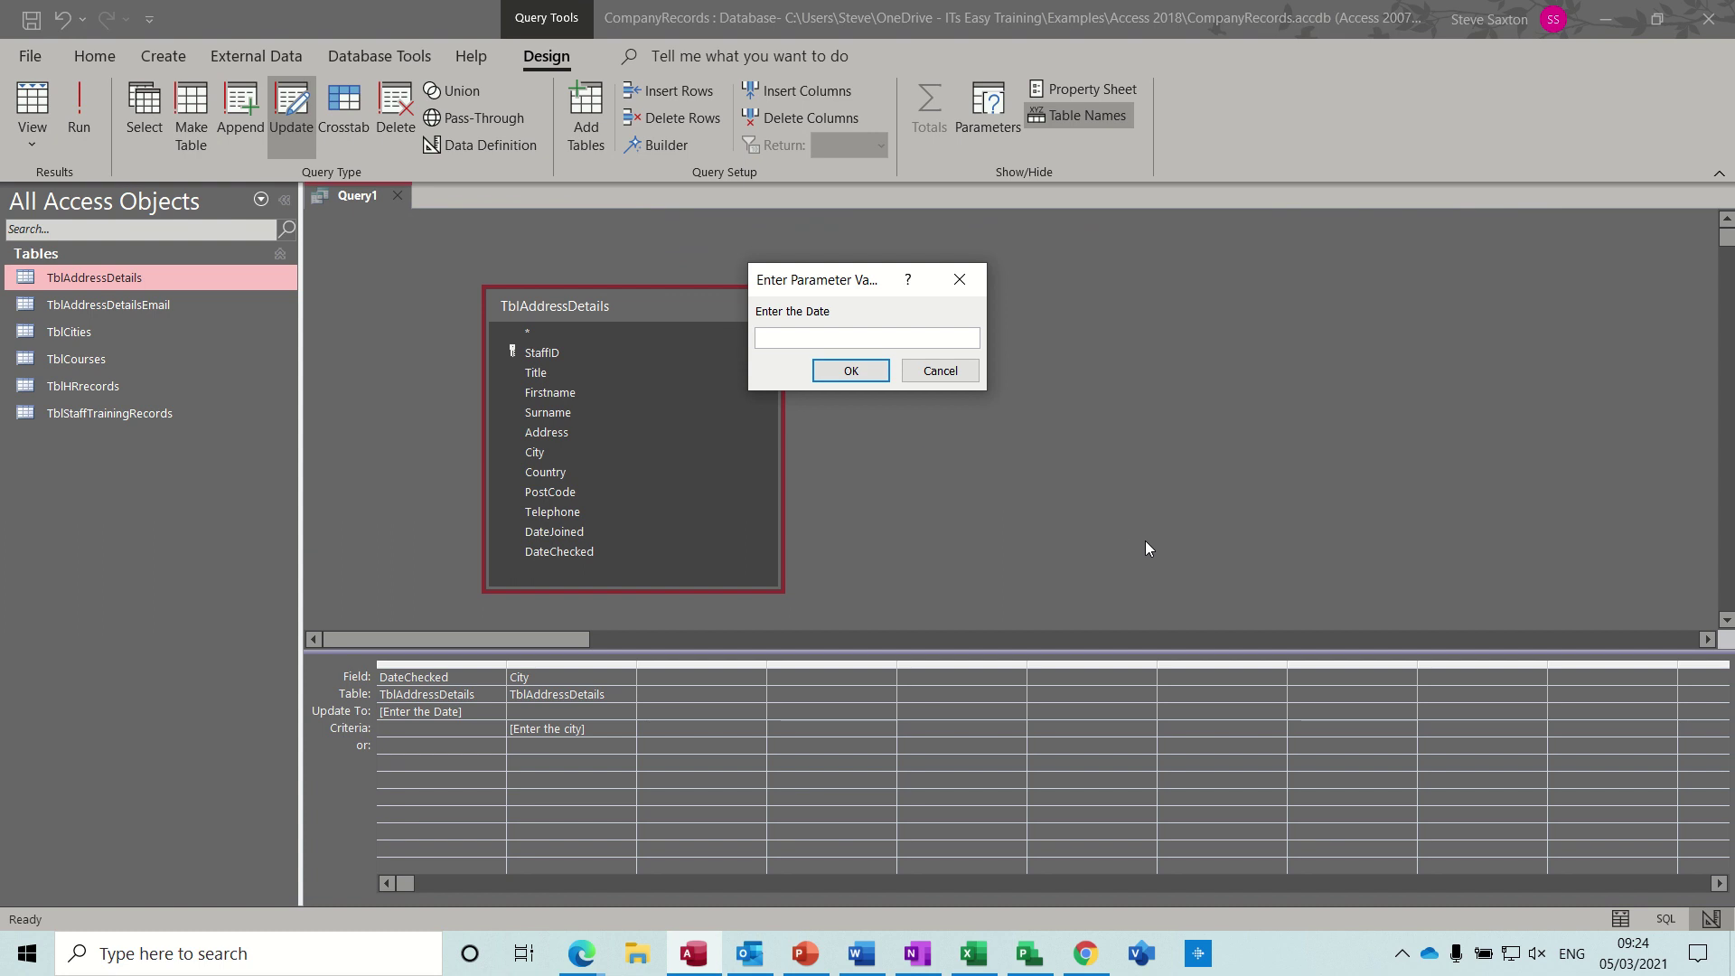
type("6/3/21")
key("Return")
type("Leeds")
key("Return")
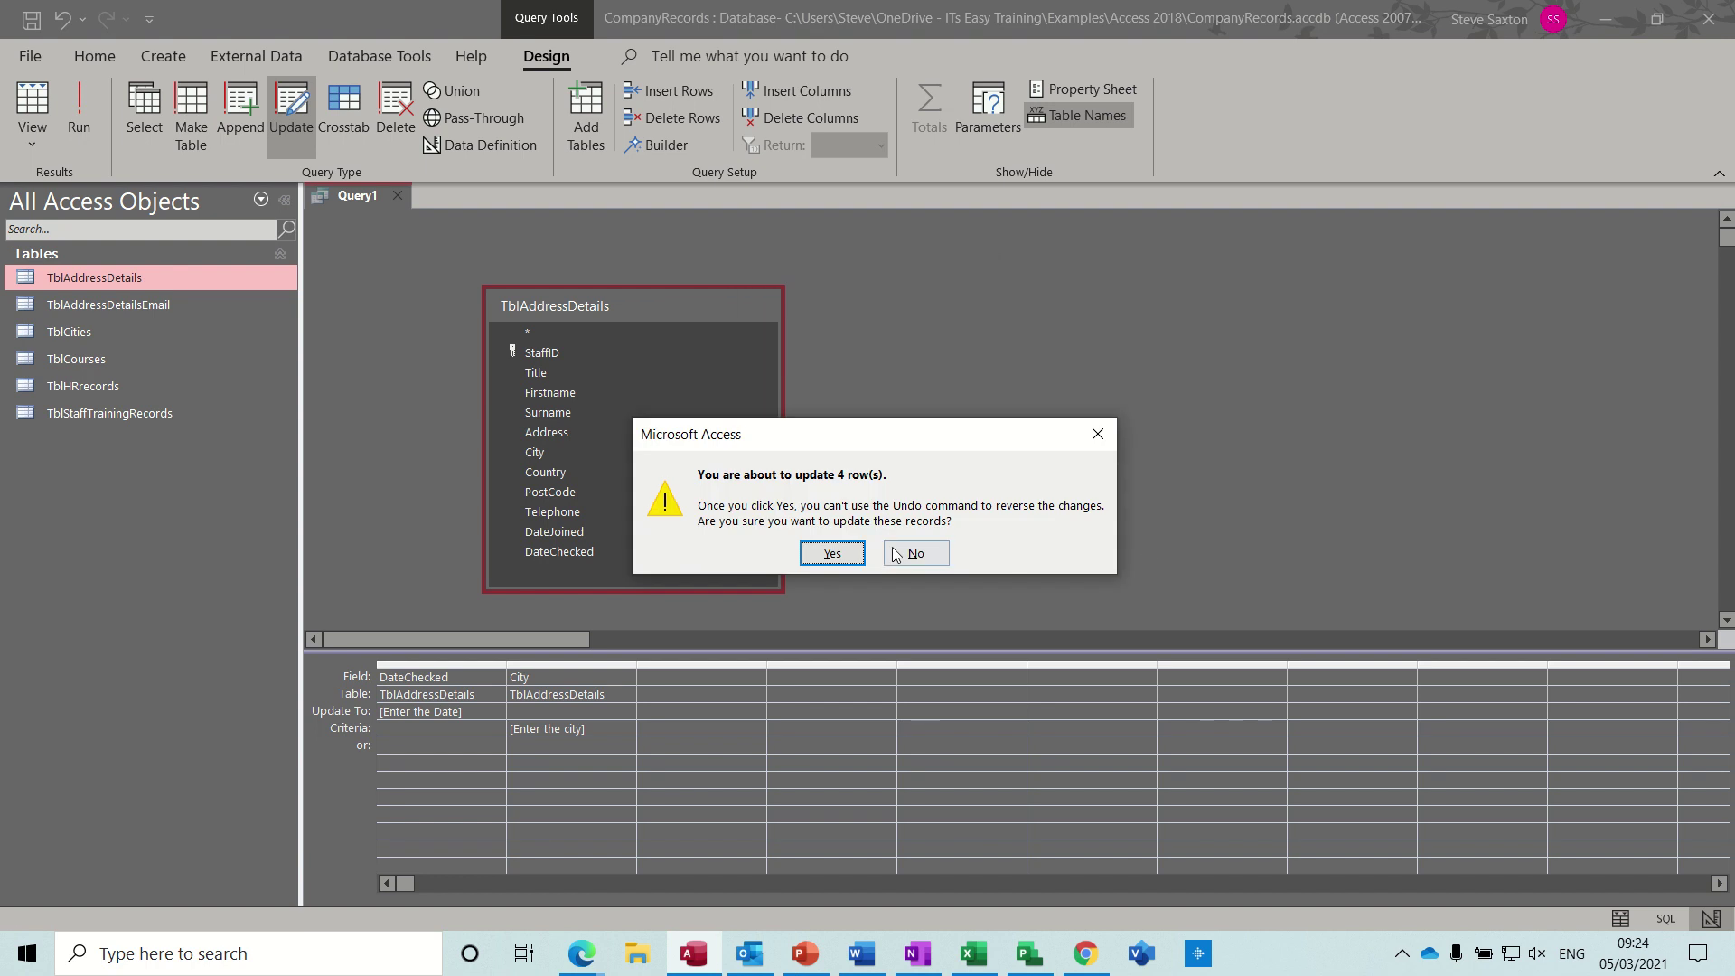
left_click(837, 554)
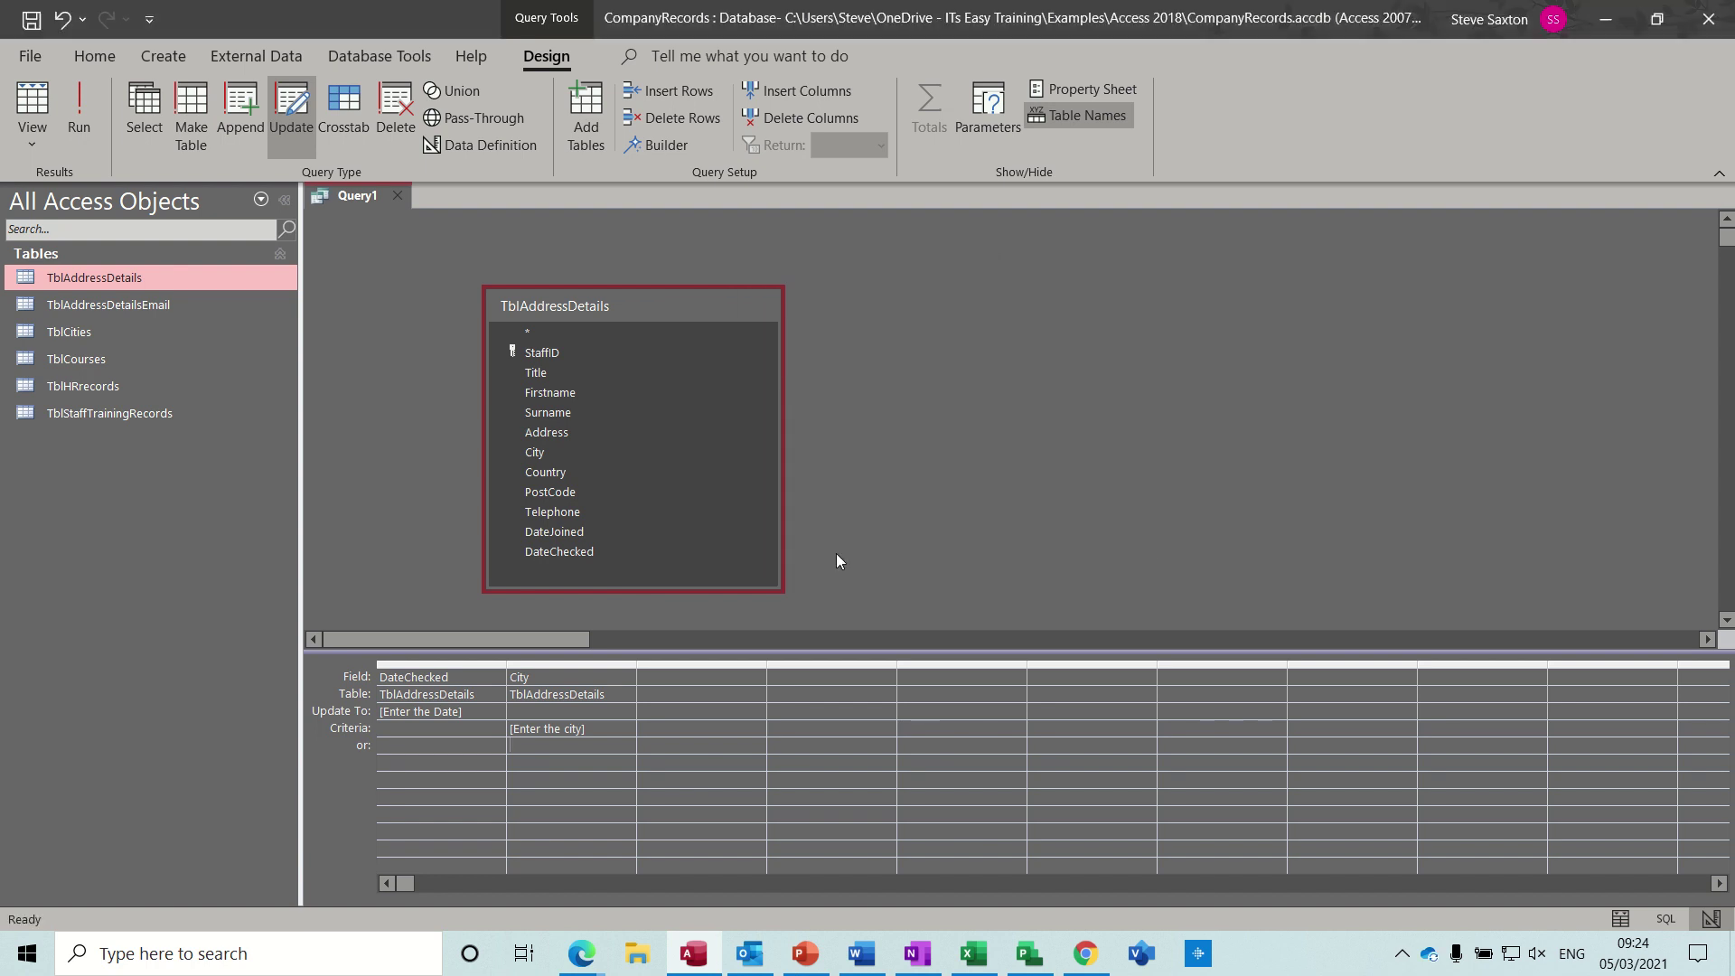
Step: Check that TblAddressDetails shows the Leeds records dated 06/03/2021, then close it
double_click(101, 277)
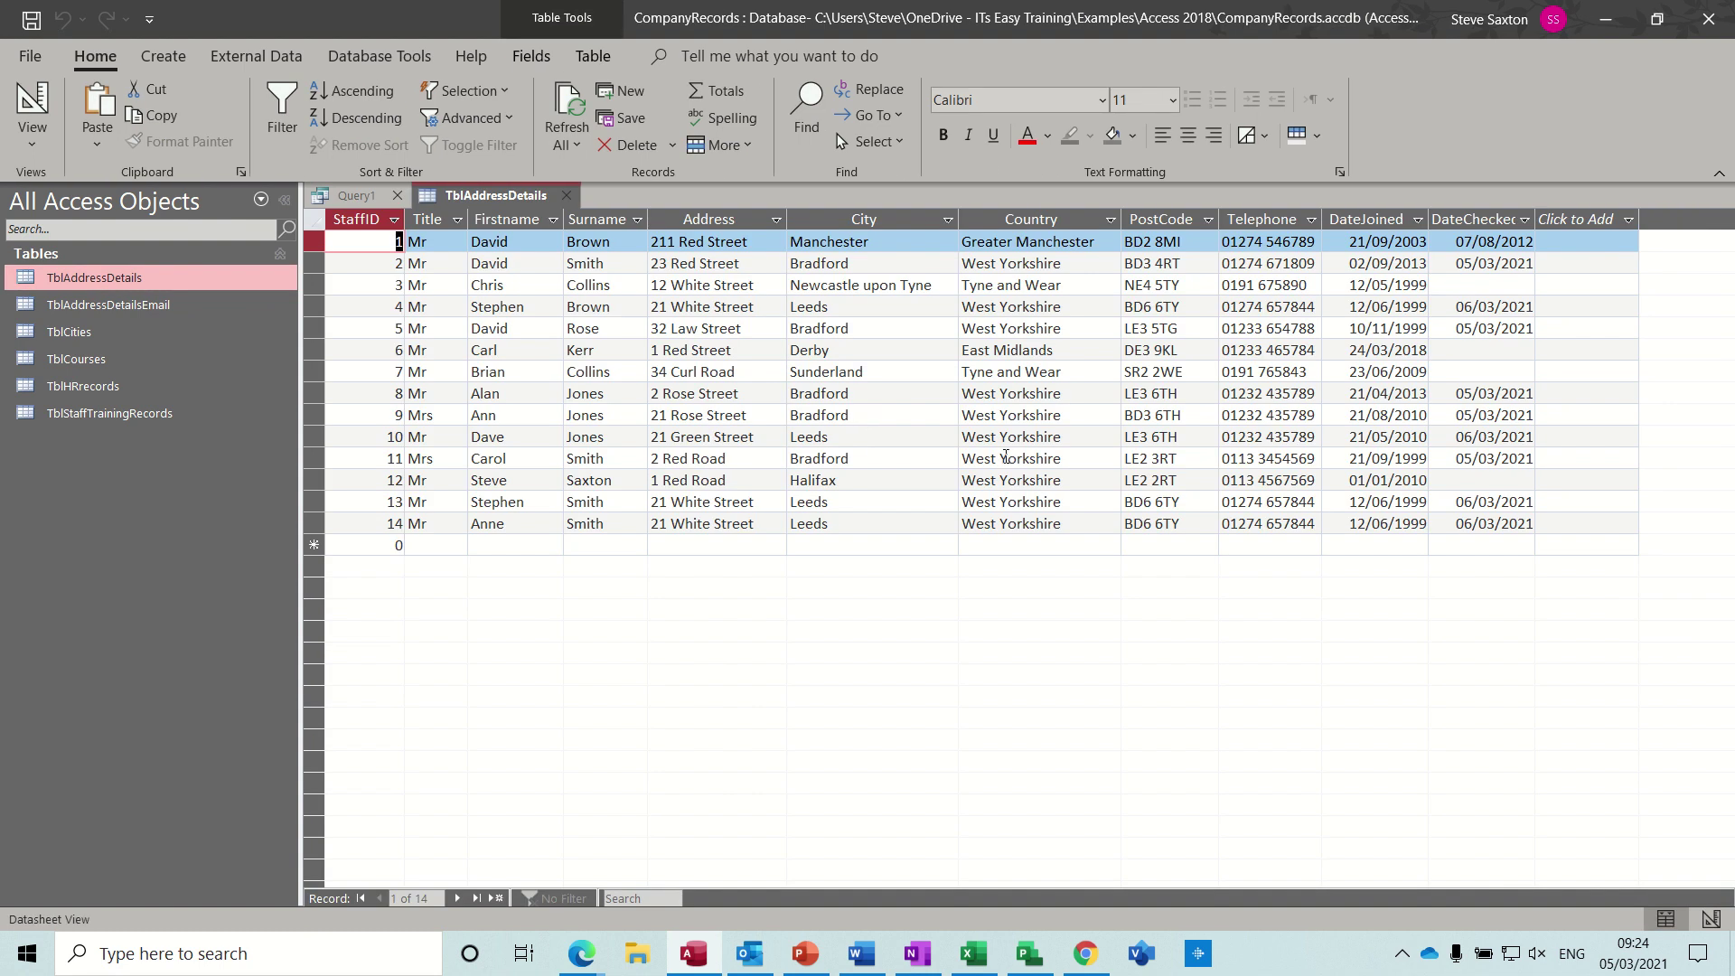
left_click(723, 307)
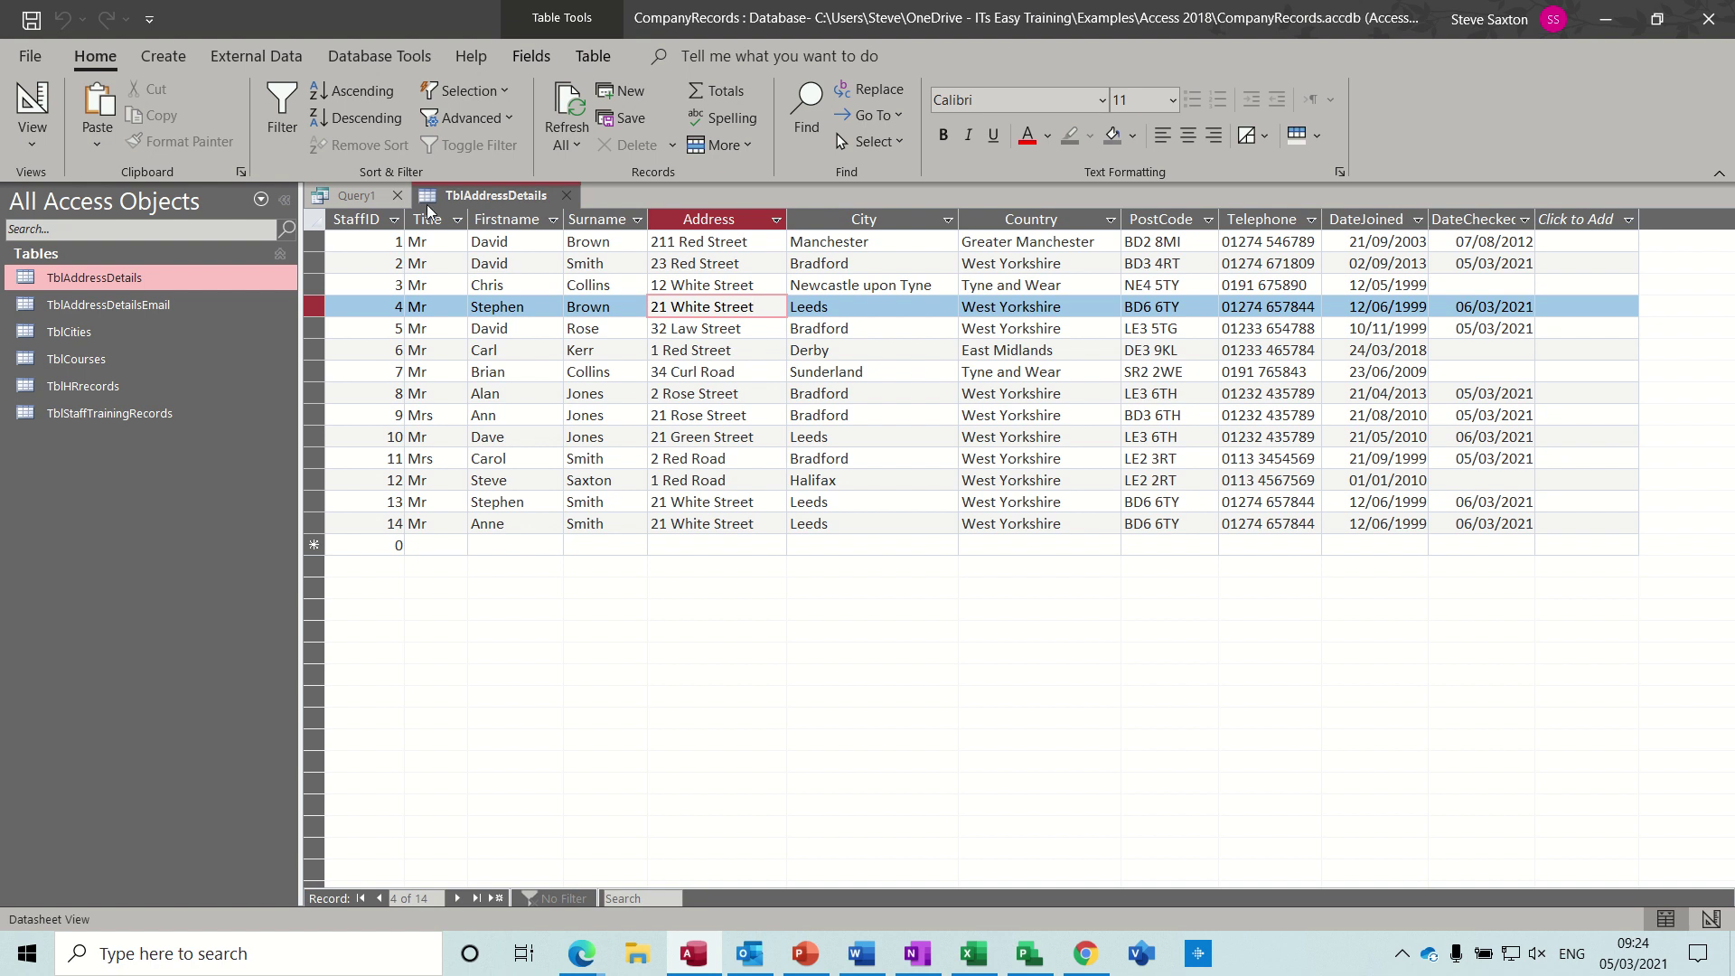
left_click(567, 195)
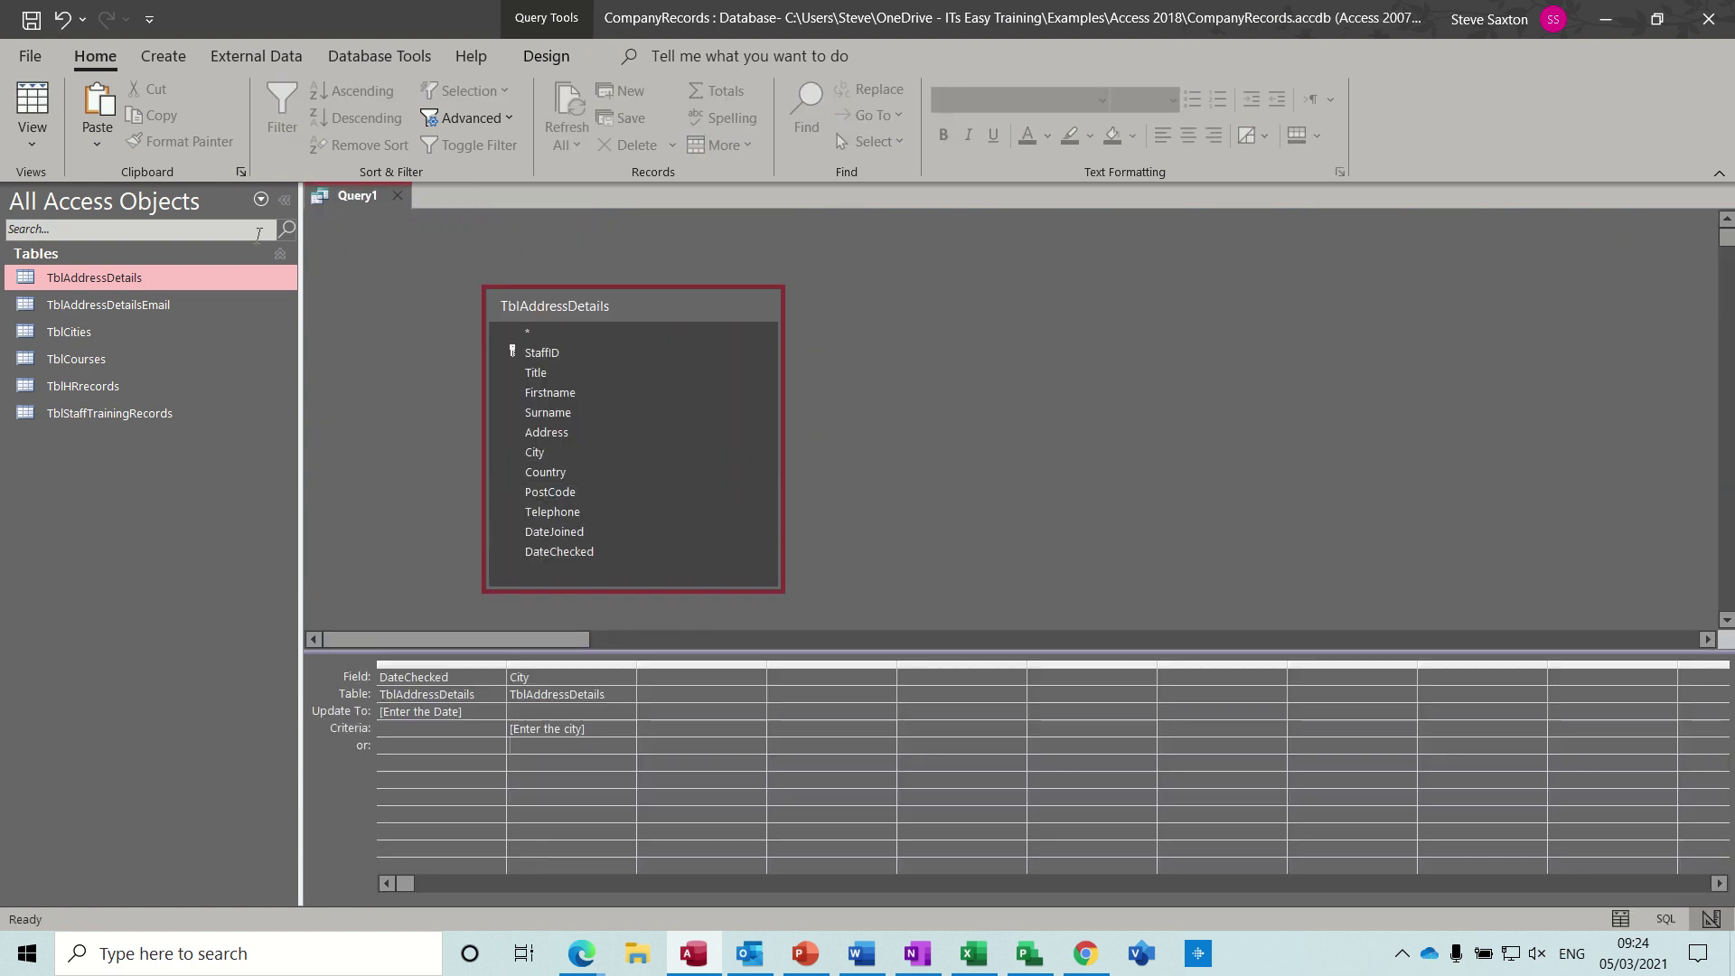
Step: Save the update query as QryDateCheckedUpdate and close its design window
left_click(32, 19)
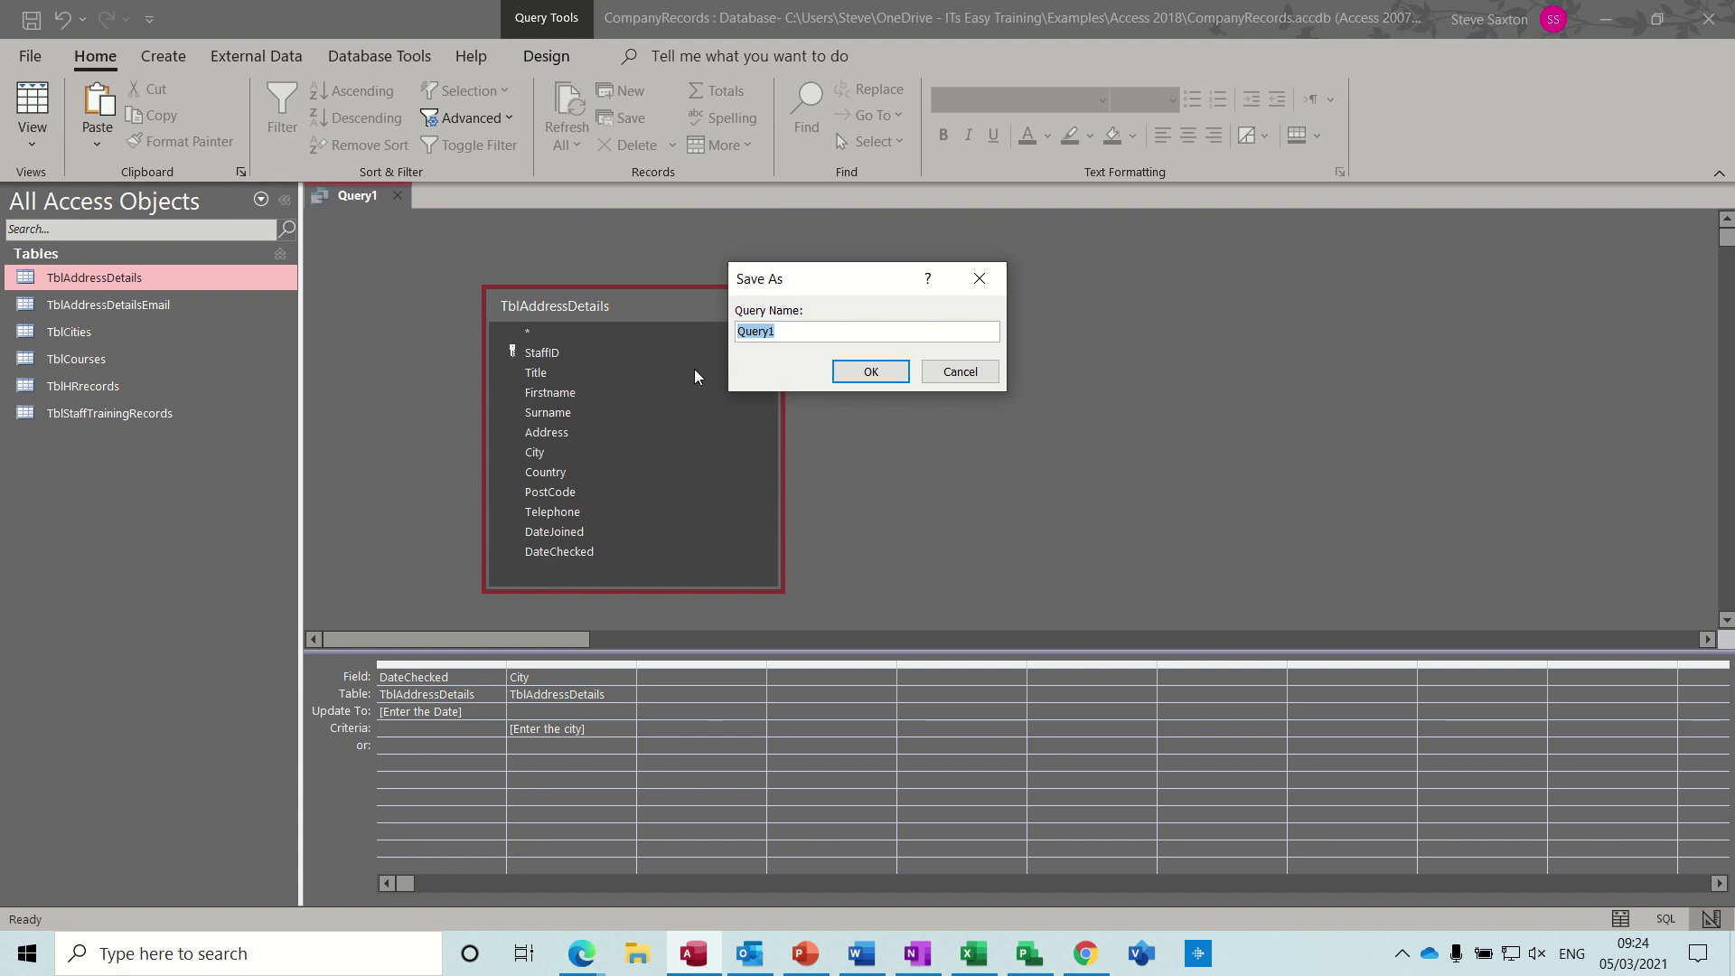
type("QryDateChec")
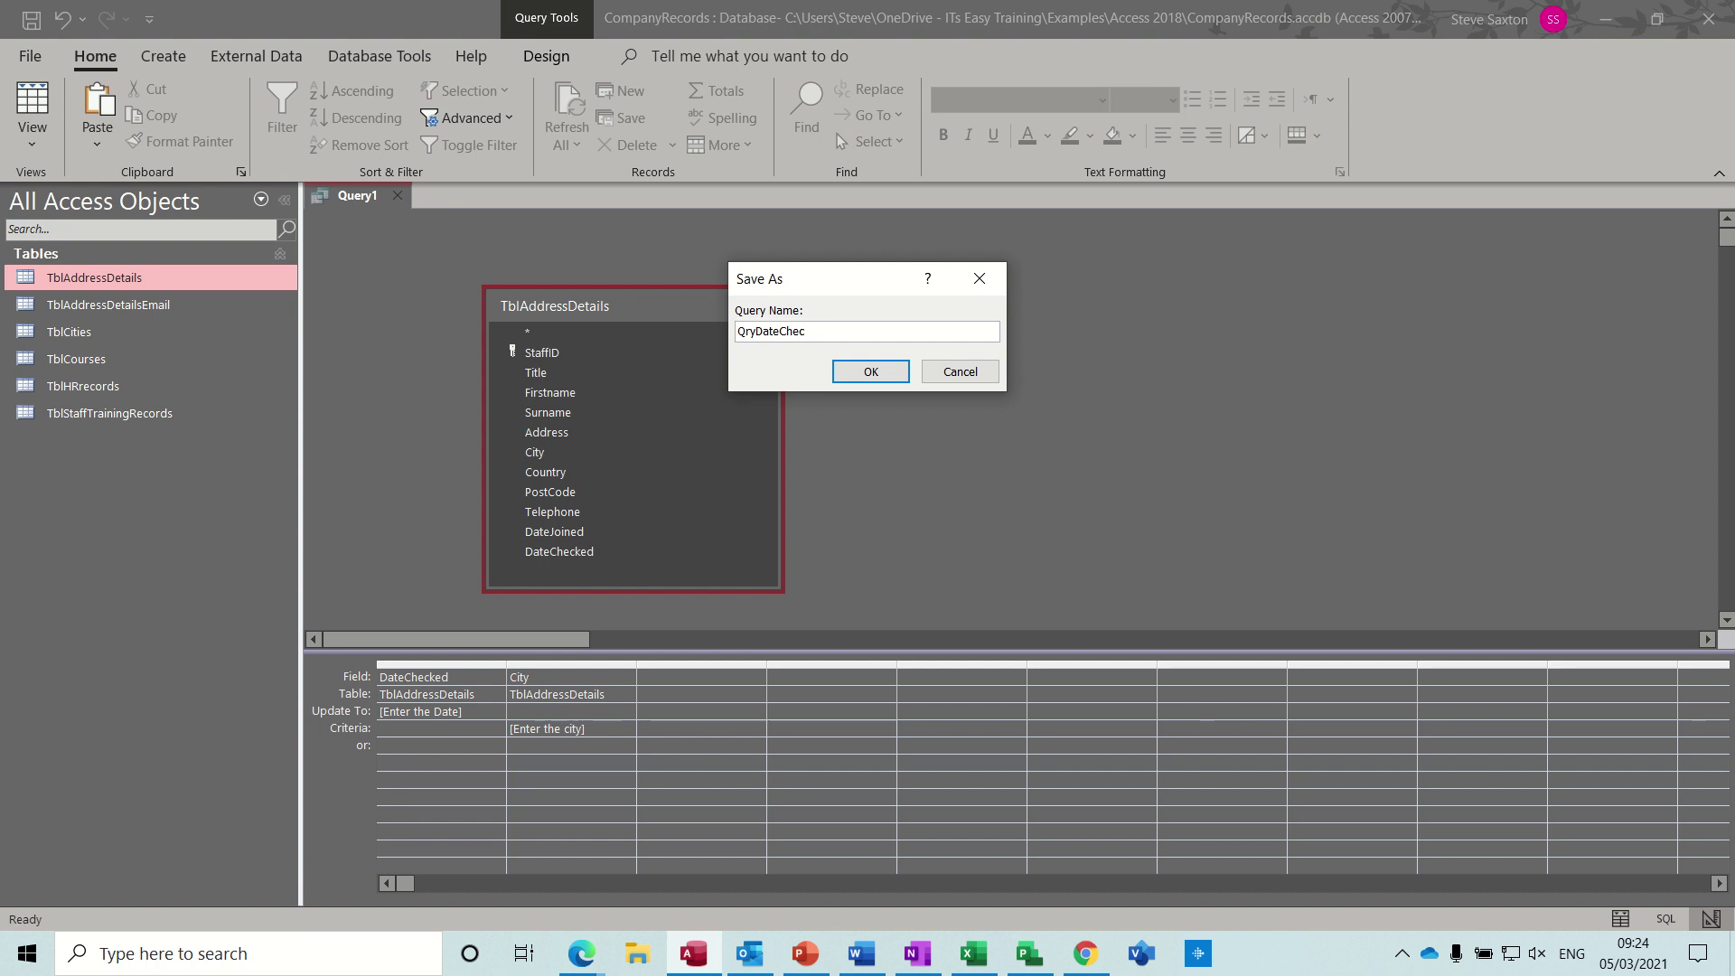
type("kedUpdate")
left_click(854, 374)
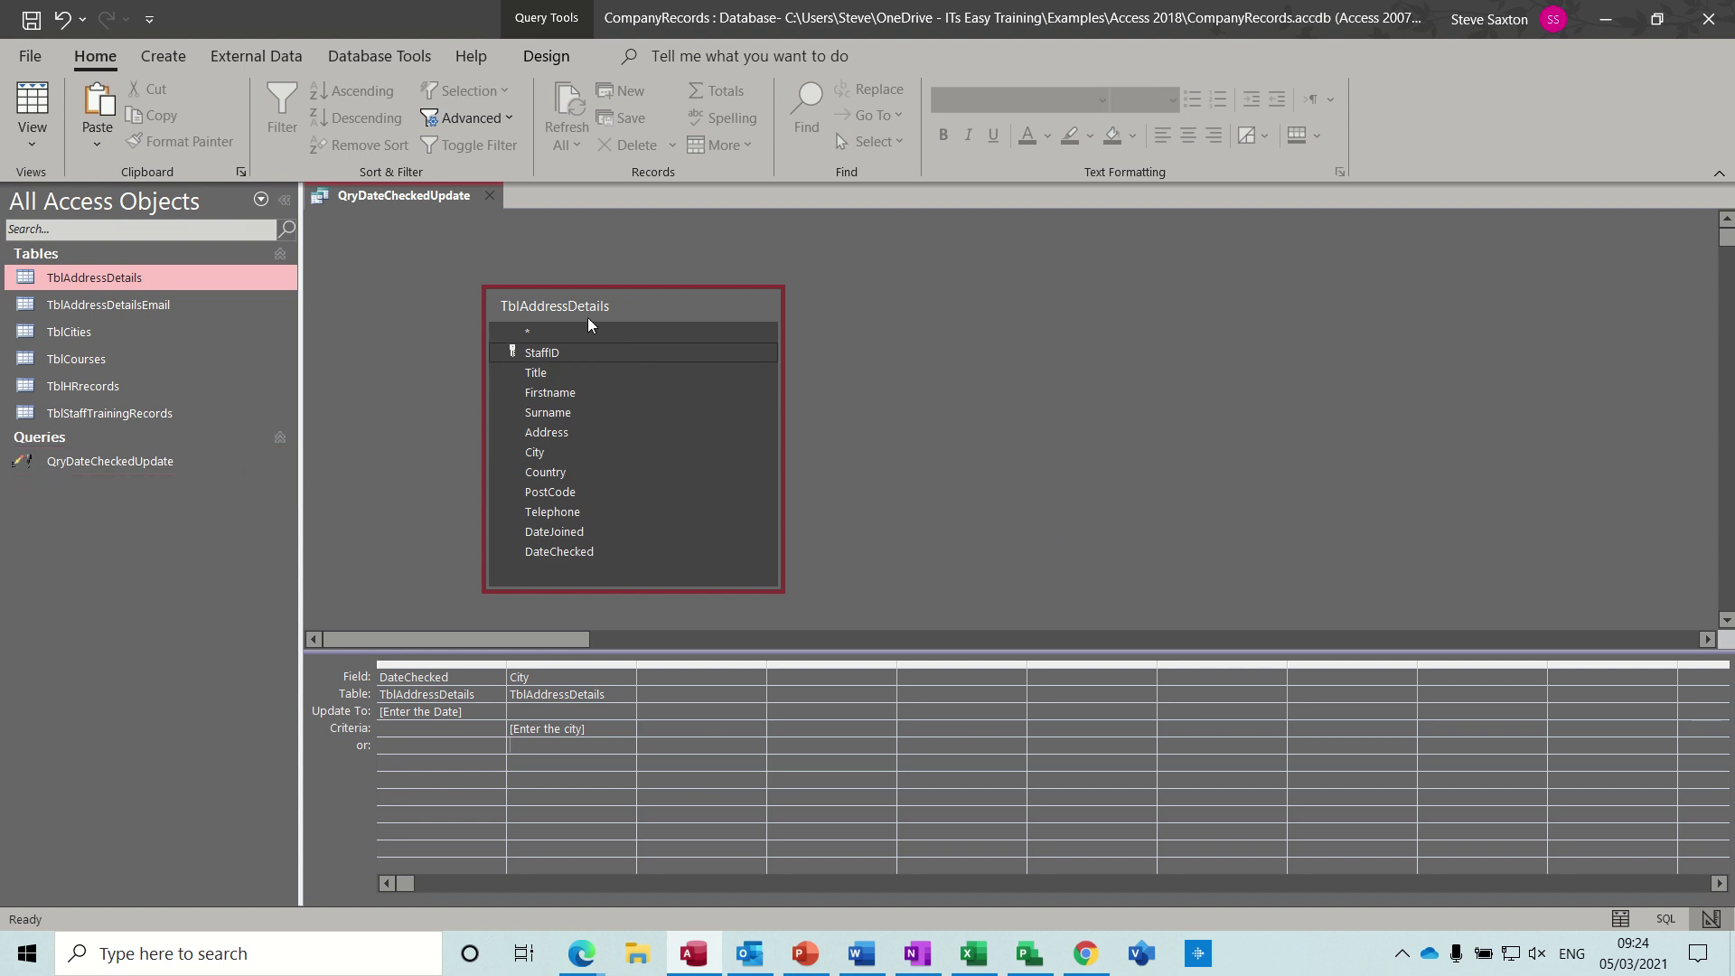
left_click(489, 197)
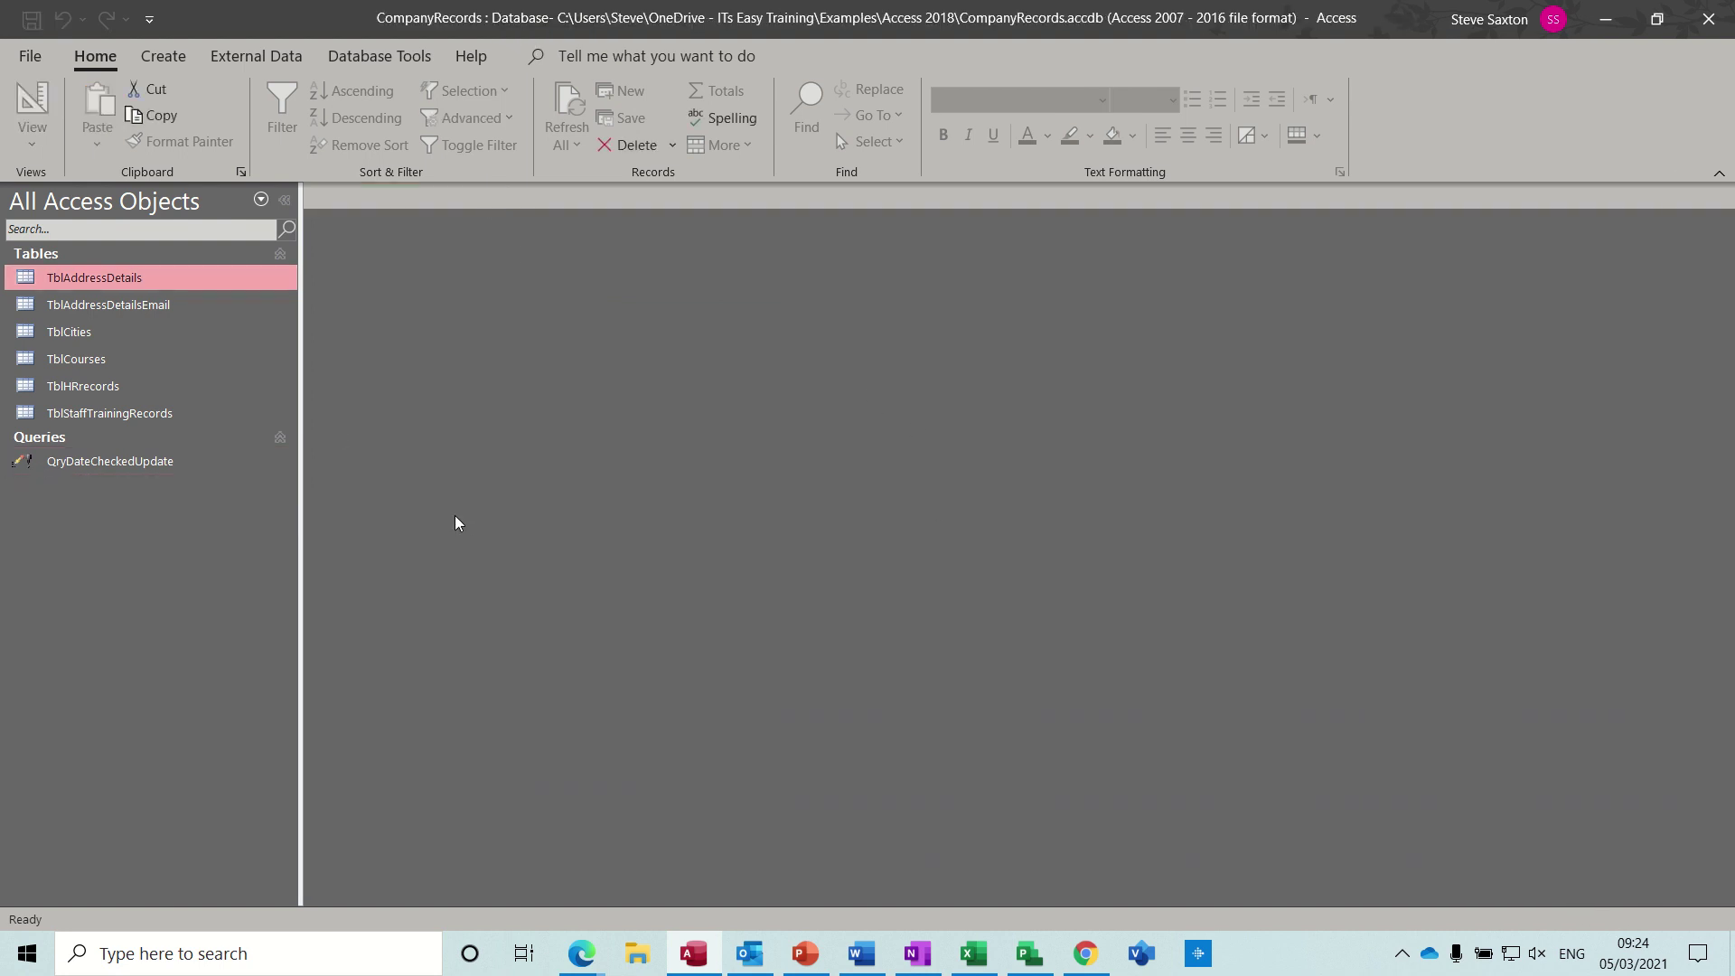
double_click(122, 463)
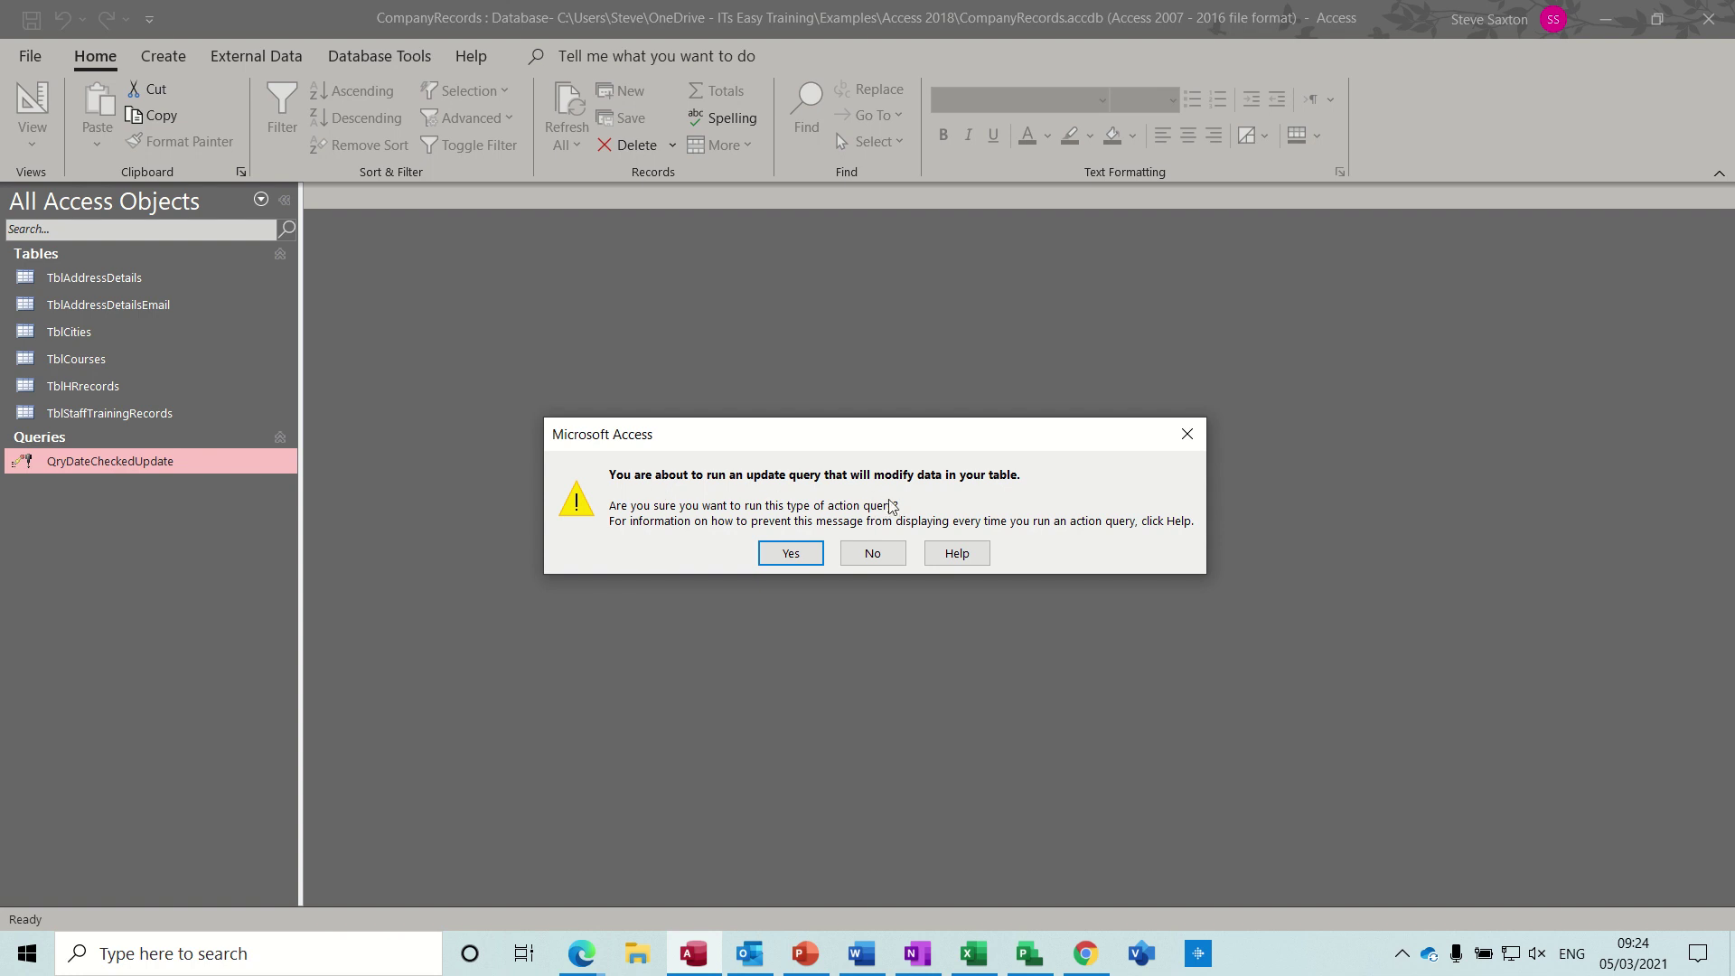
left_click(801, 554)
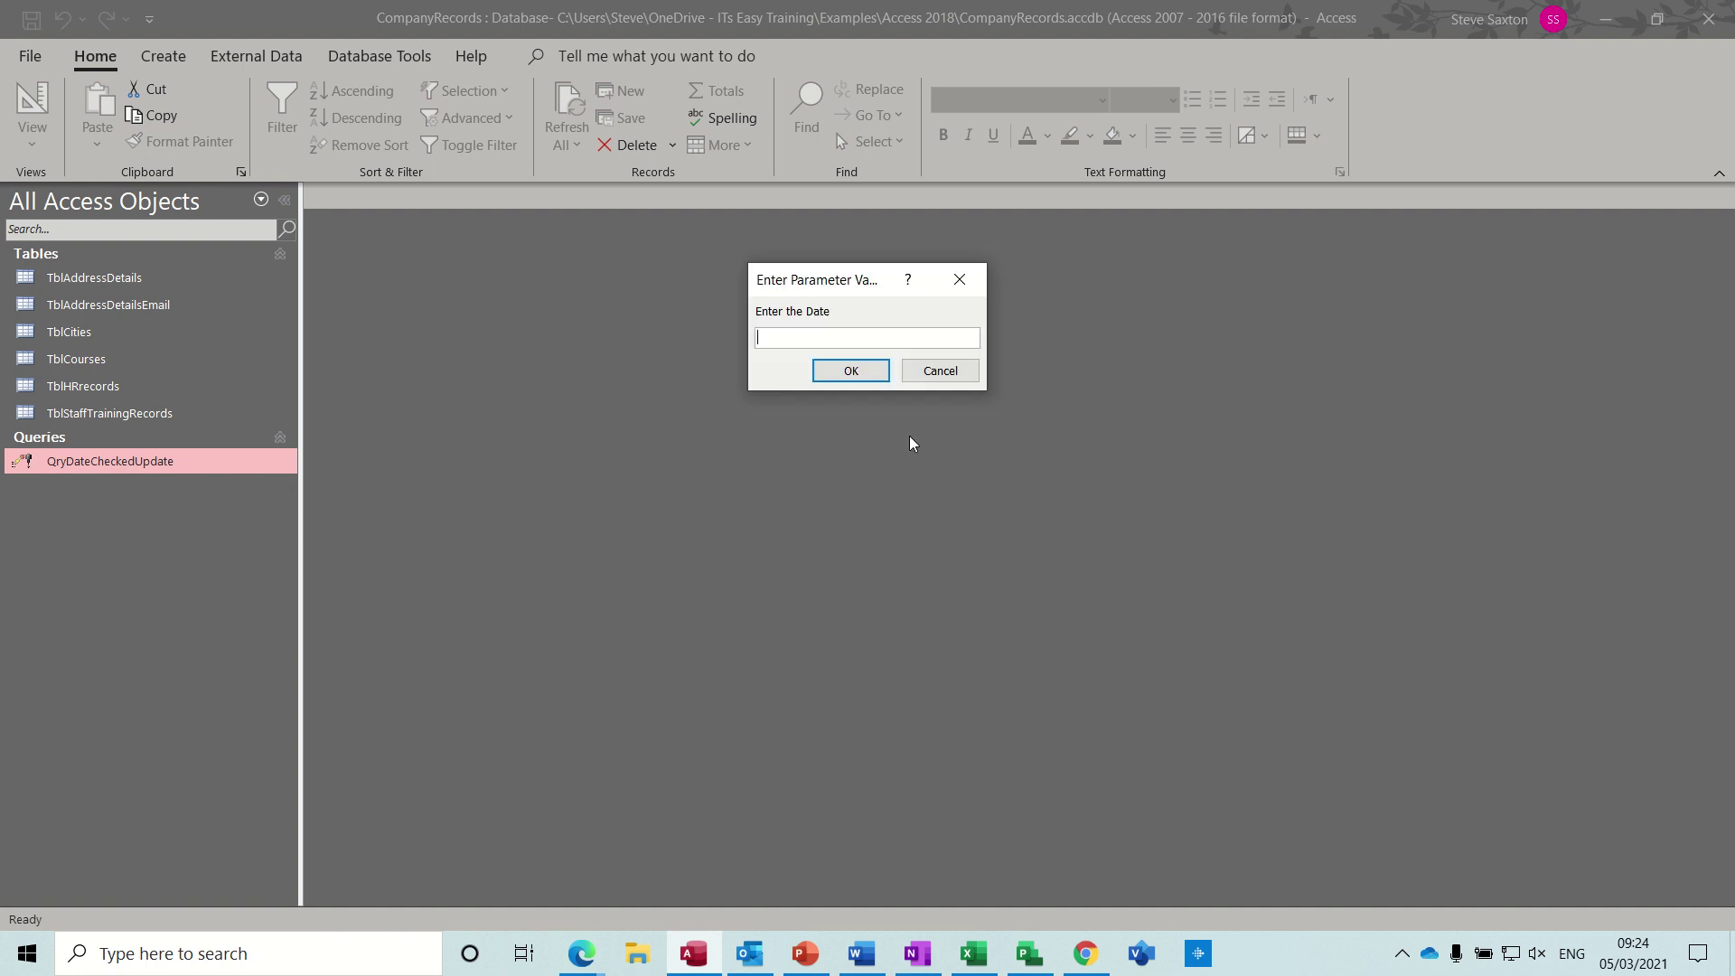
left_click(942, 376)
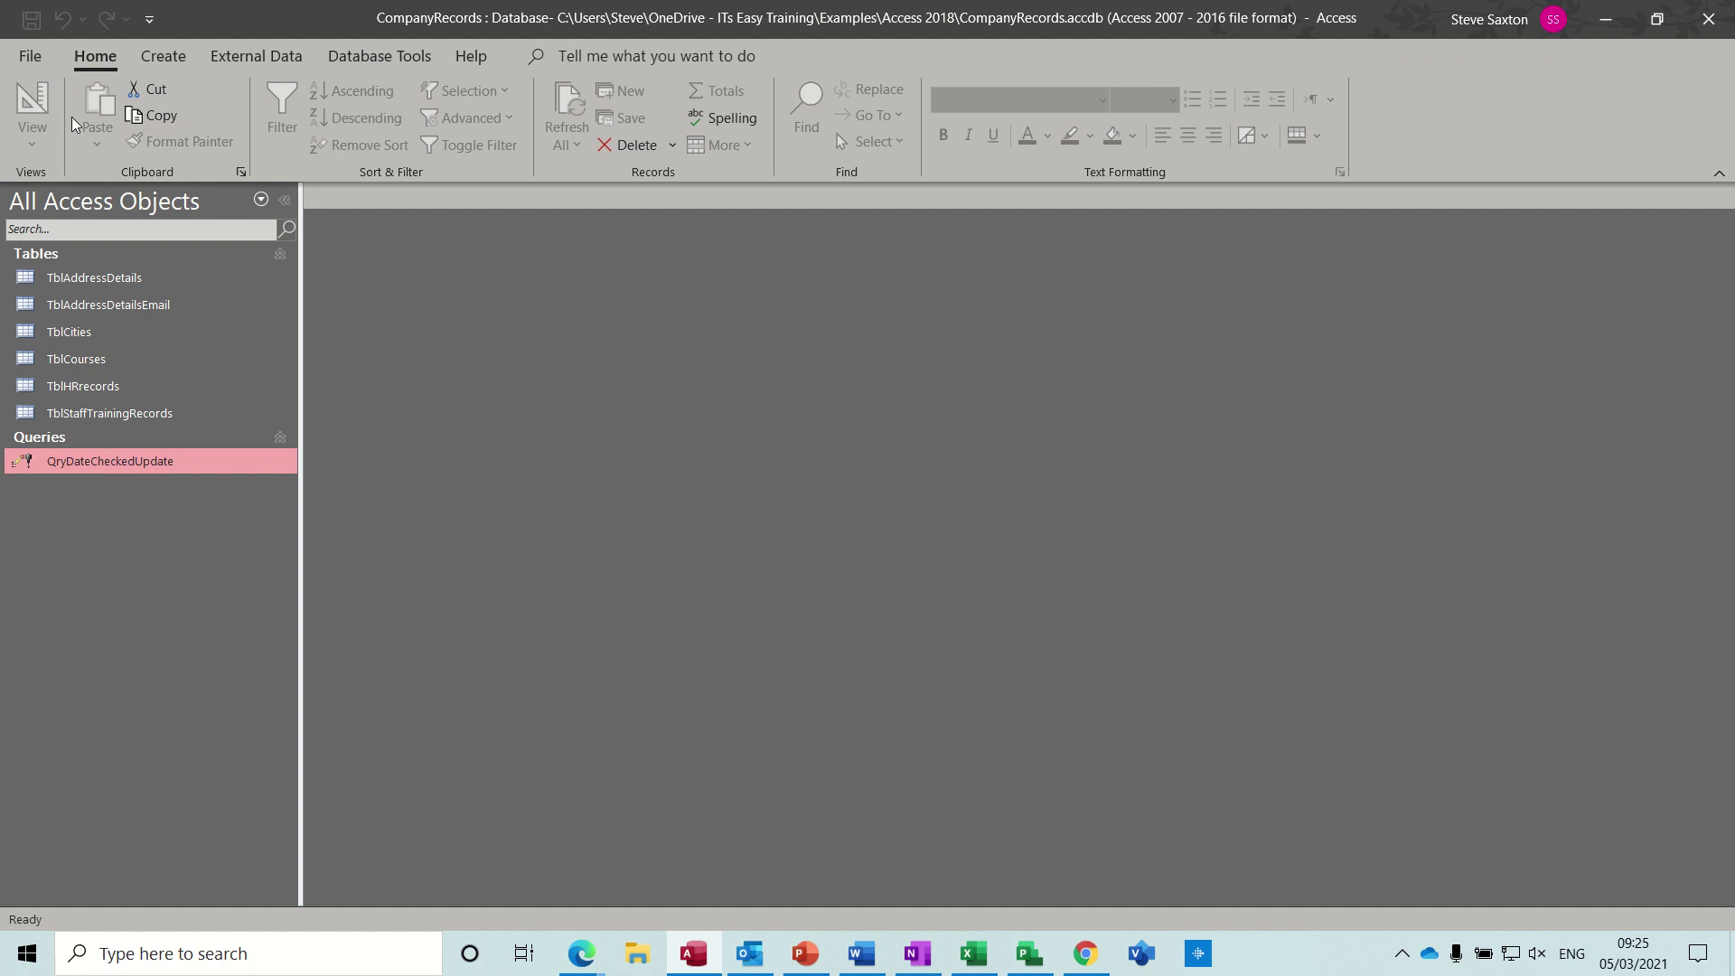
Step: Open the recent DBAmacLtdDS-Admin database and view TblStaffDetails, whose 9 salaries total £300,682.00
left_click(33, 63)
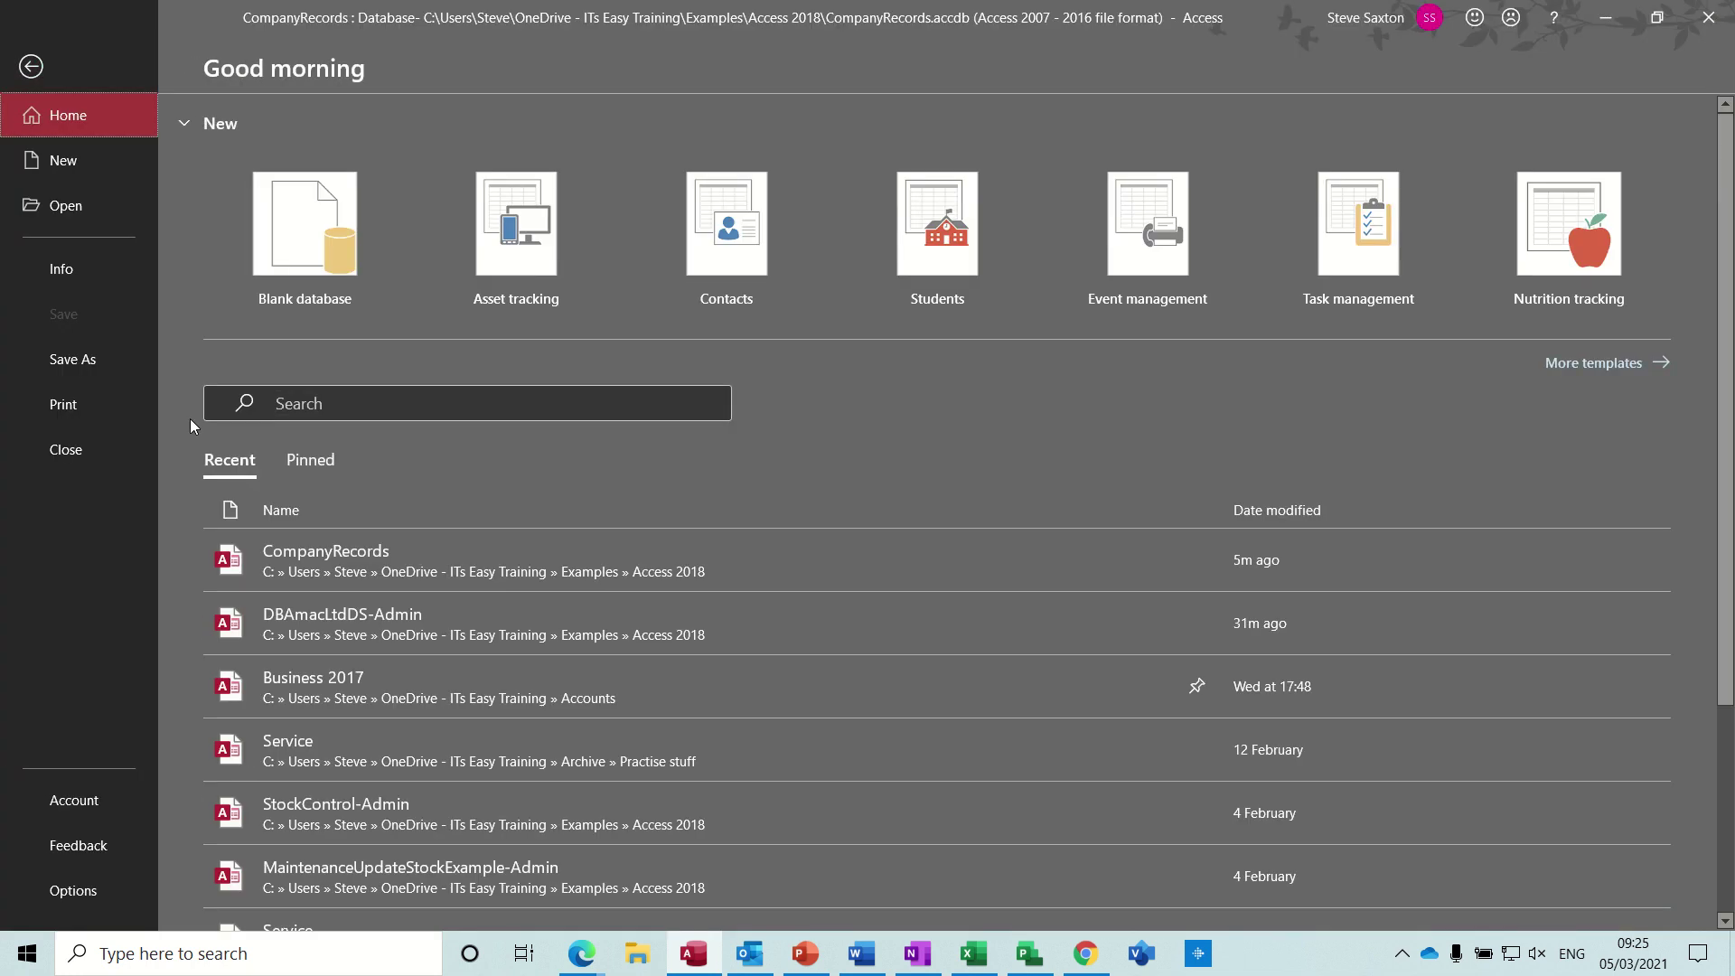
left_click(344, 630)
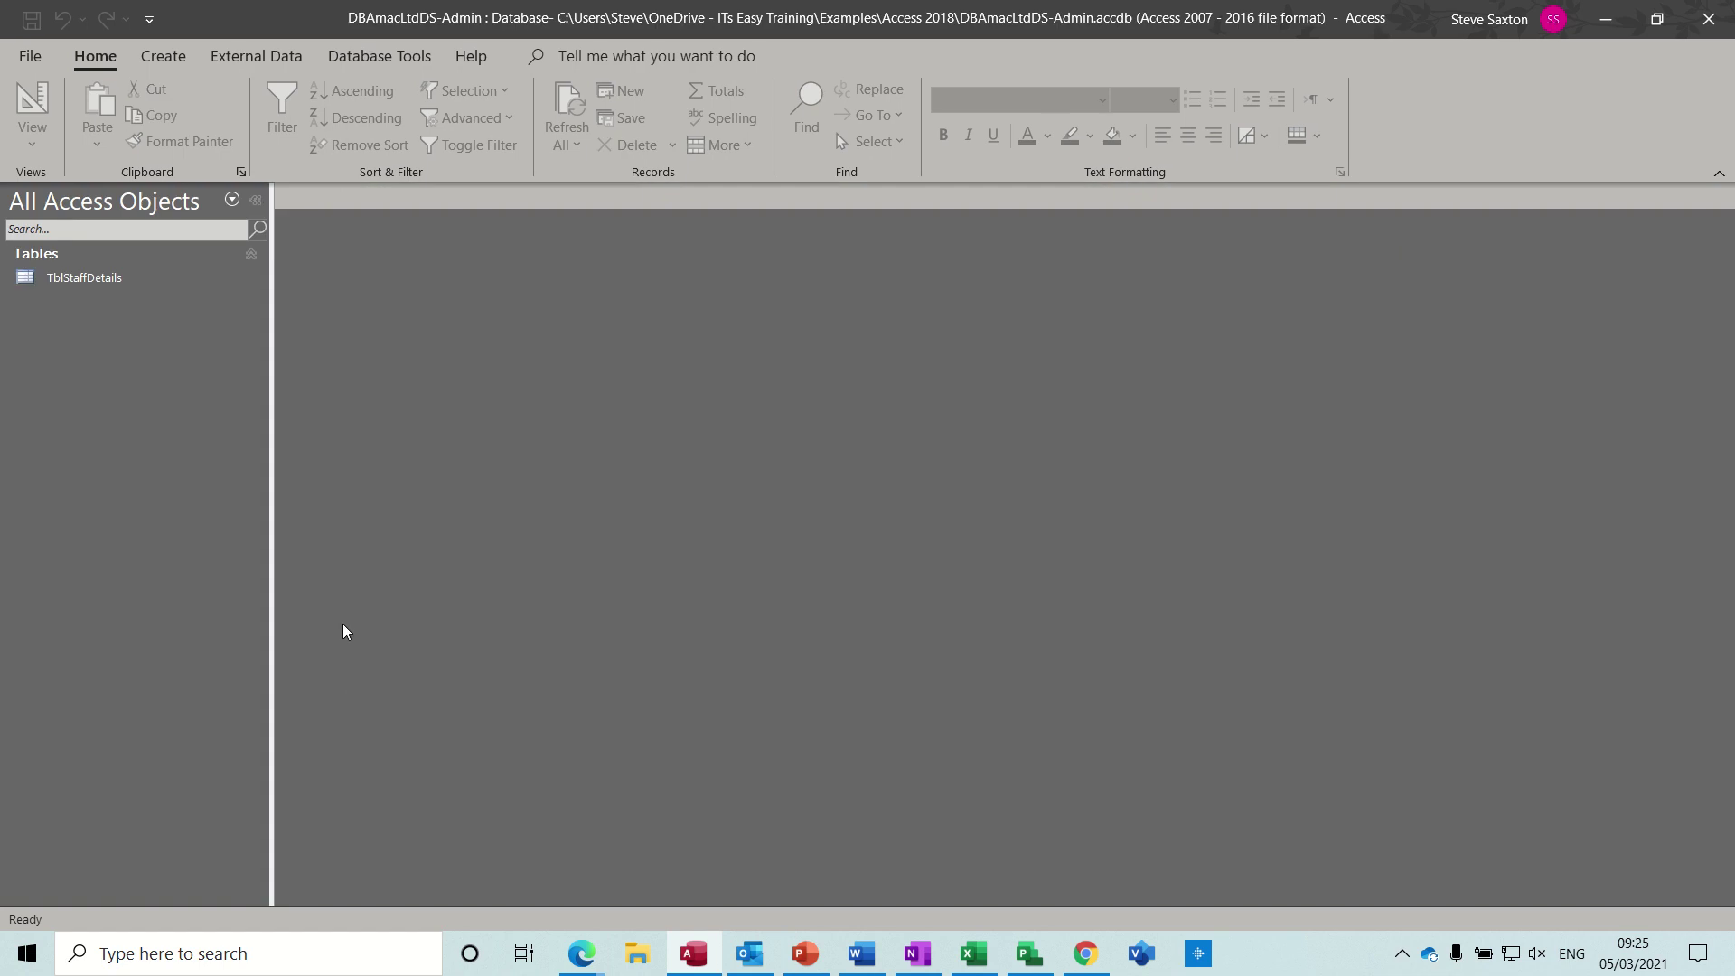
double_click(107, 277)
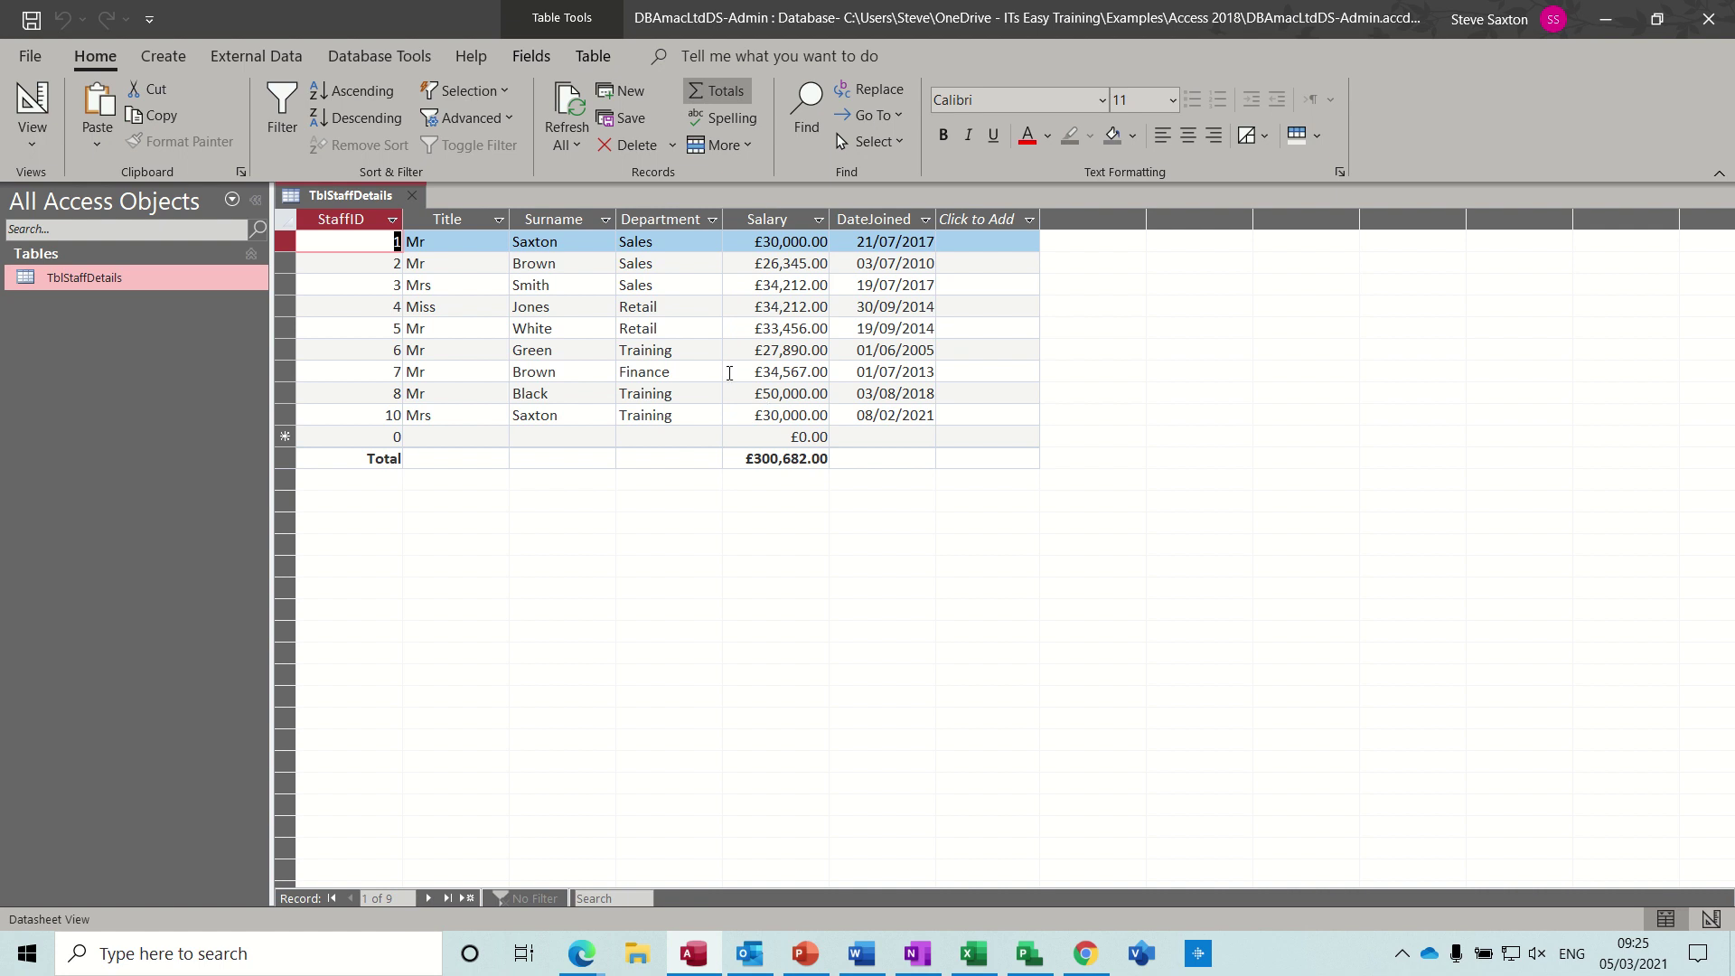
Step: Close the table and build a new Update query on TblStaffDetails with Salary in the grid
left_click(415, 201)
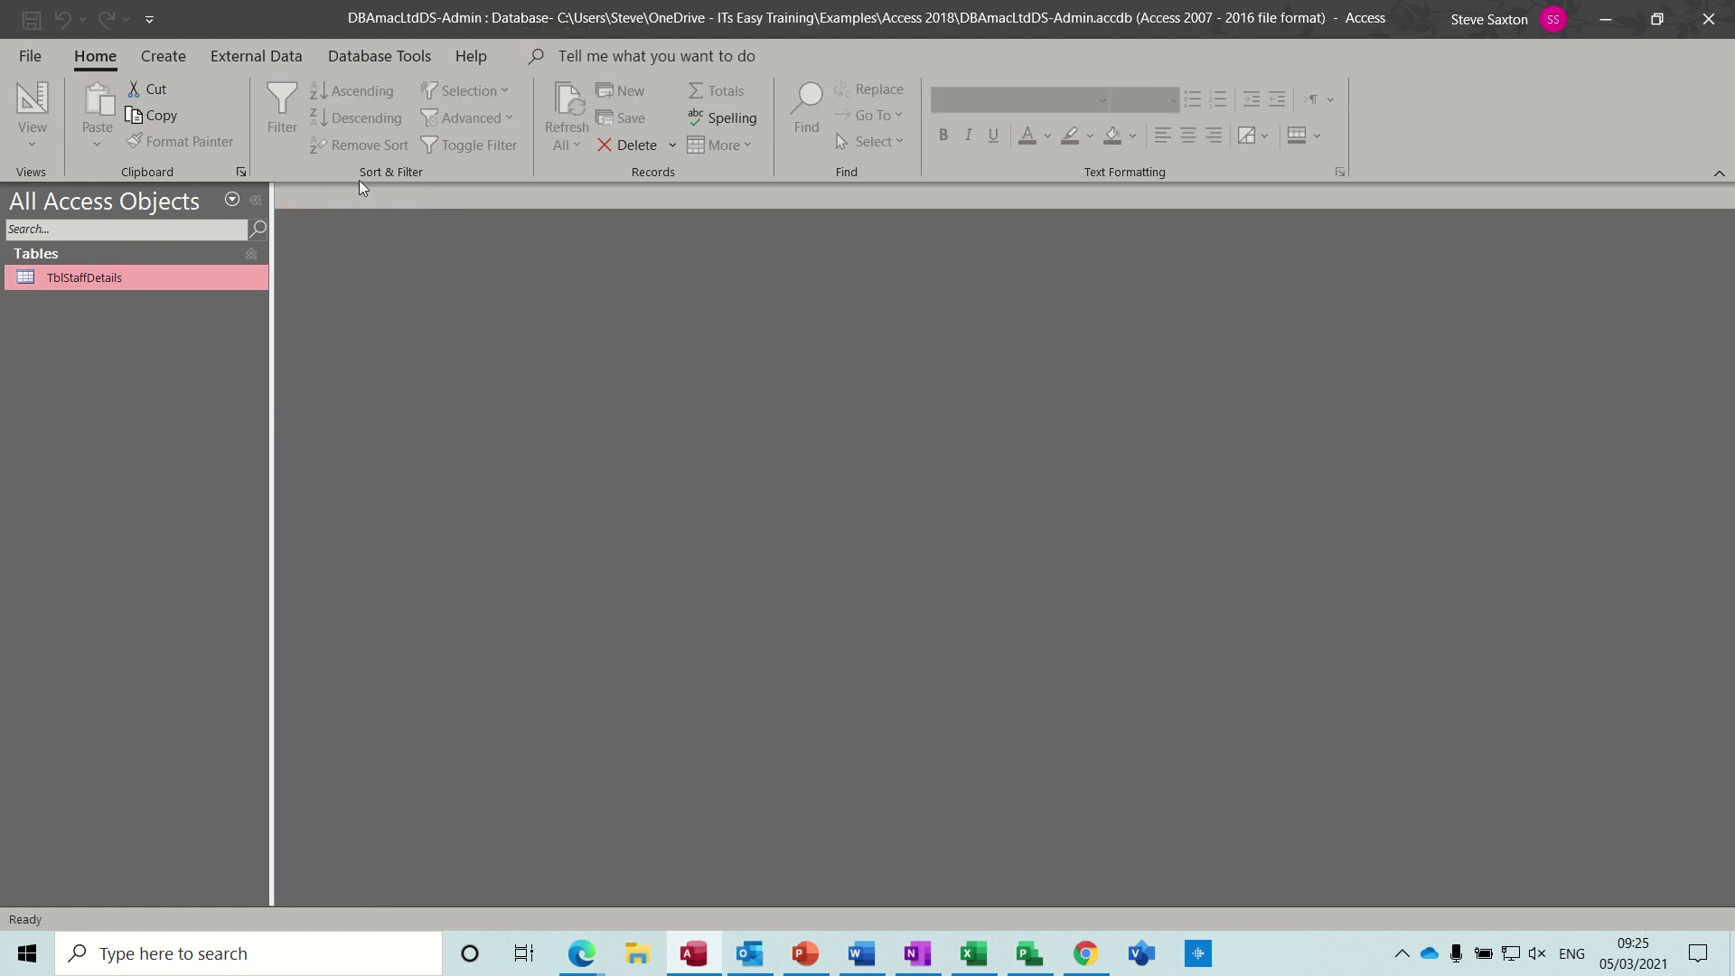
left_click(172, 57)
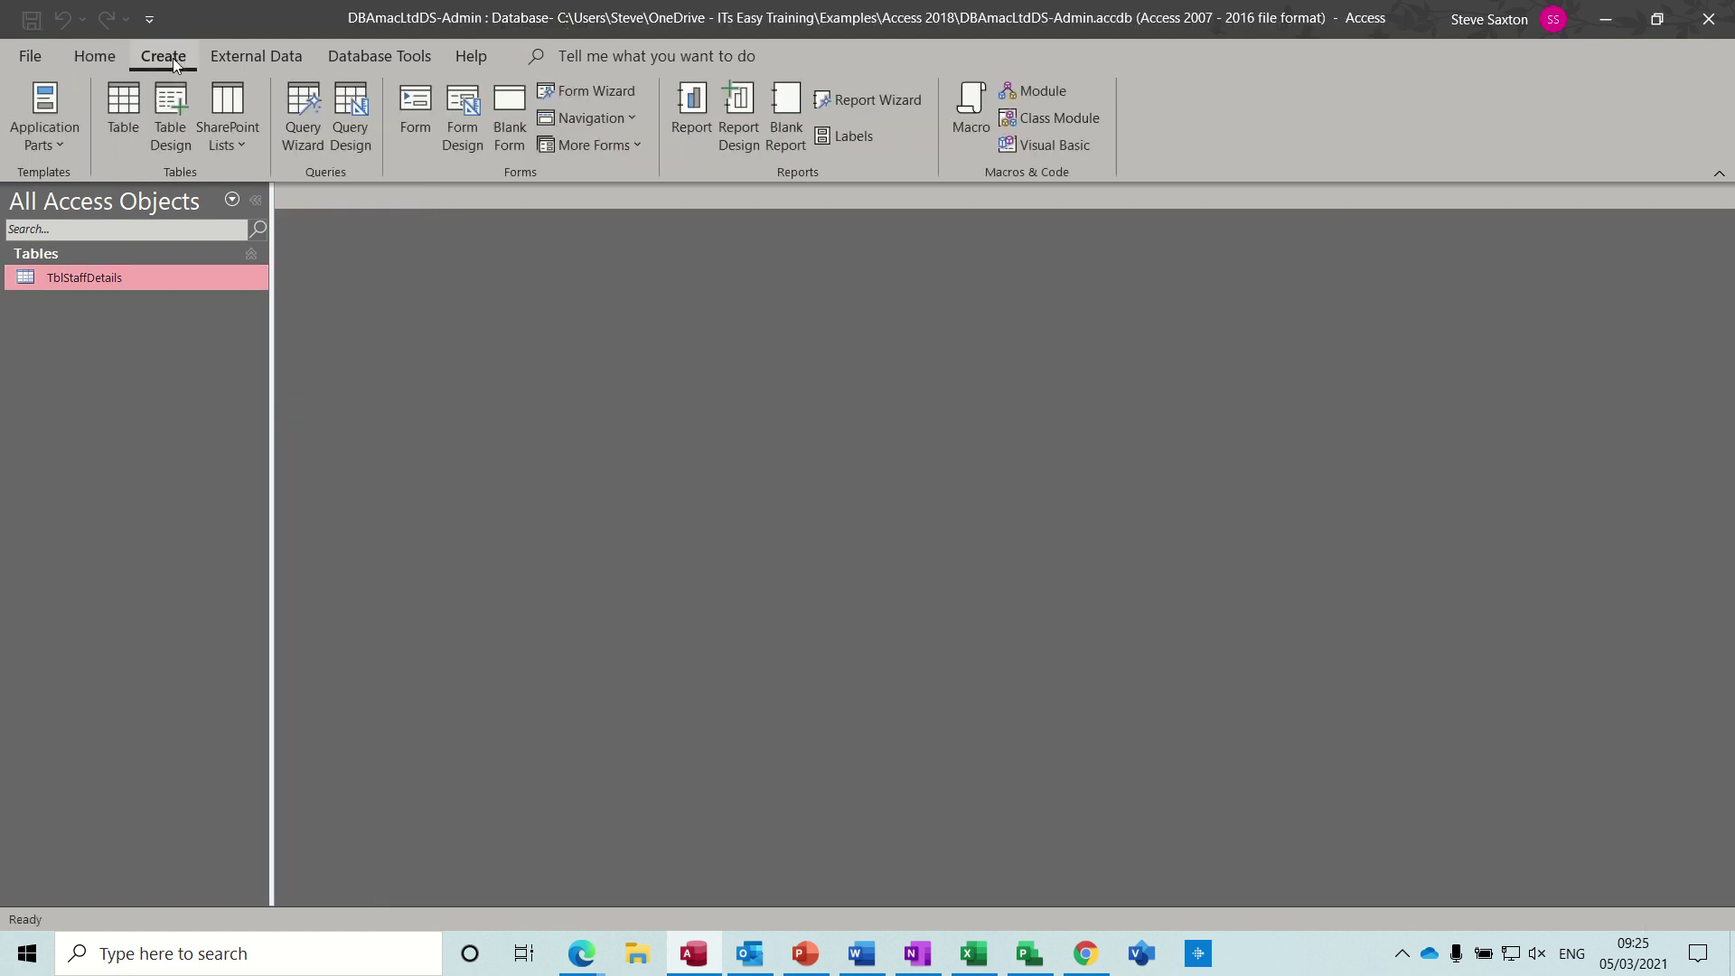
left_click(351, 109)
left_click_drag(164, 275, 493, 367)
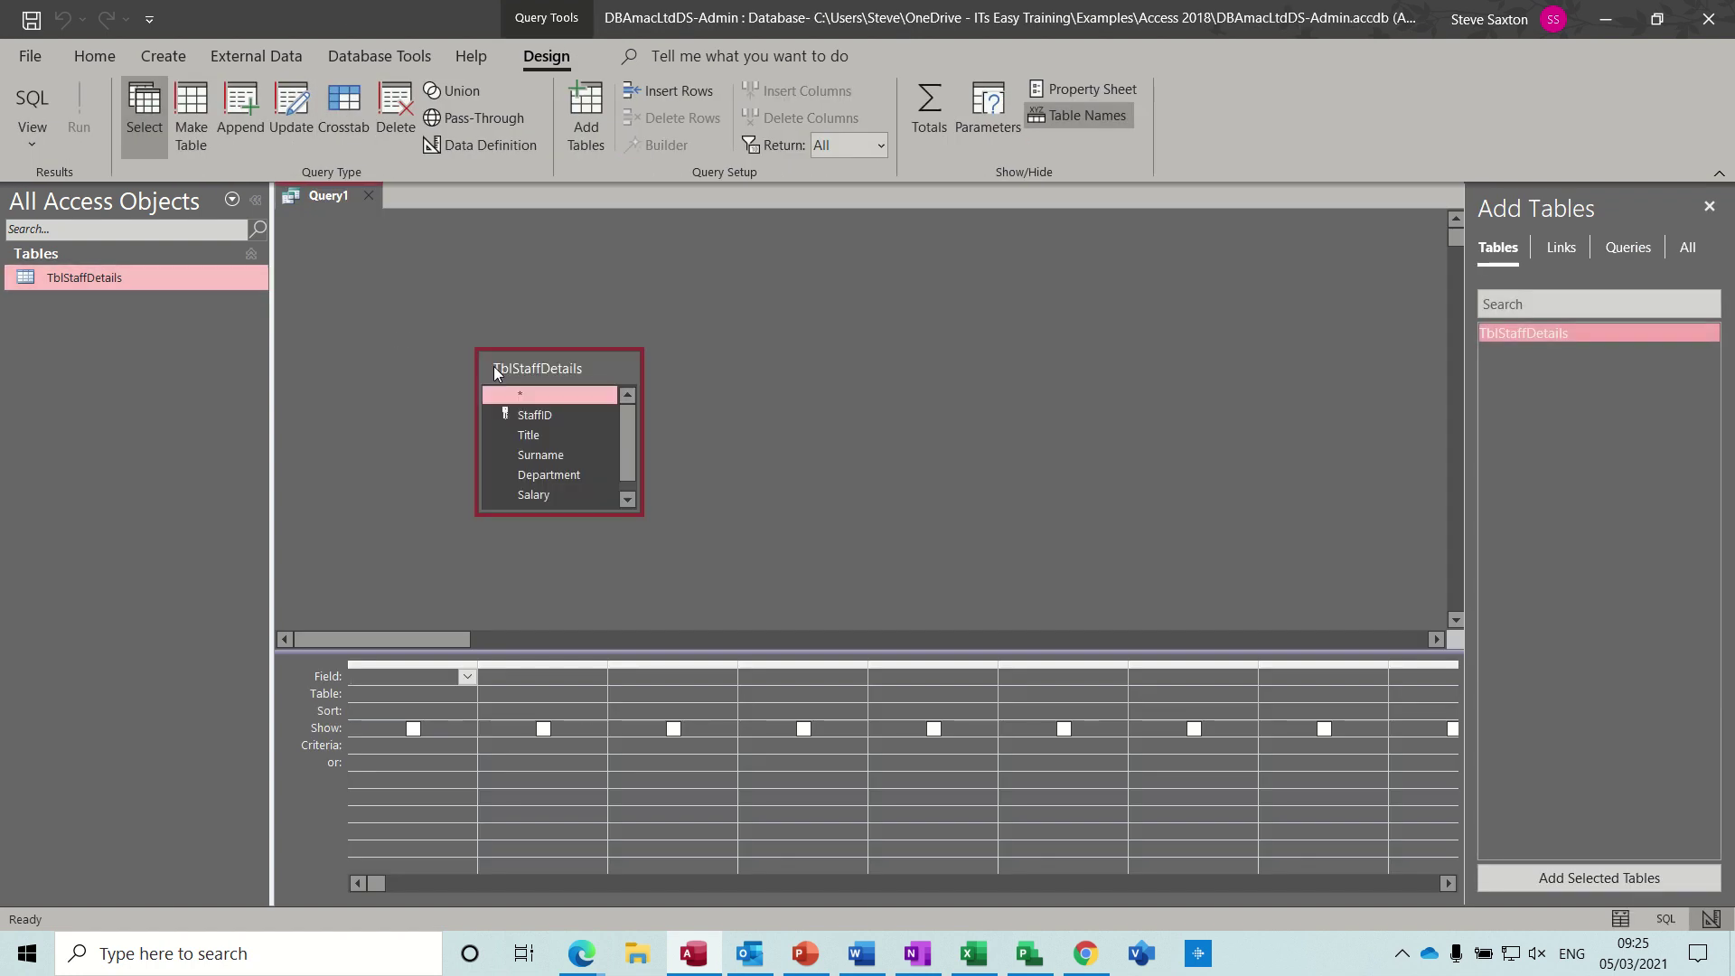
left_click(630, 502)
left_click_drag(539, 482, 409, 676)
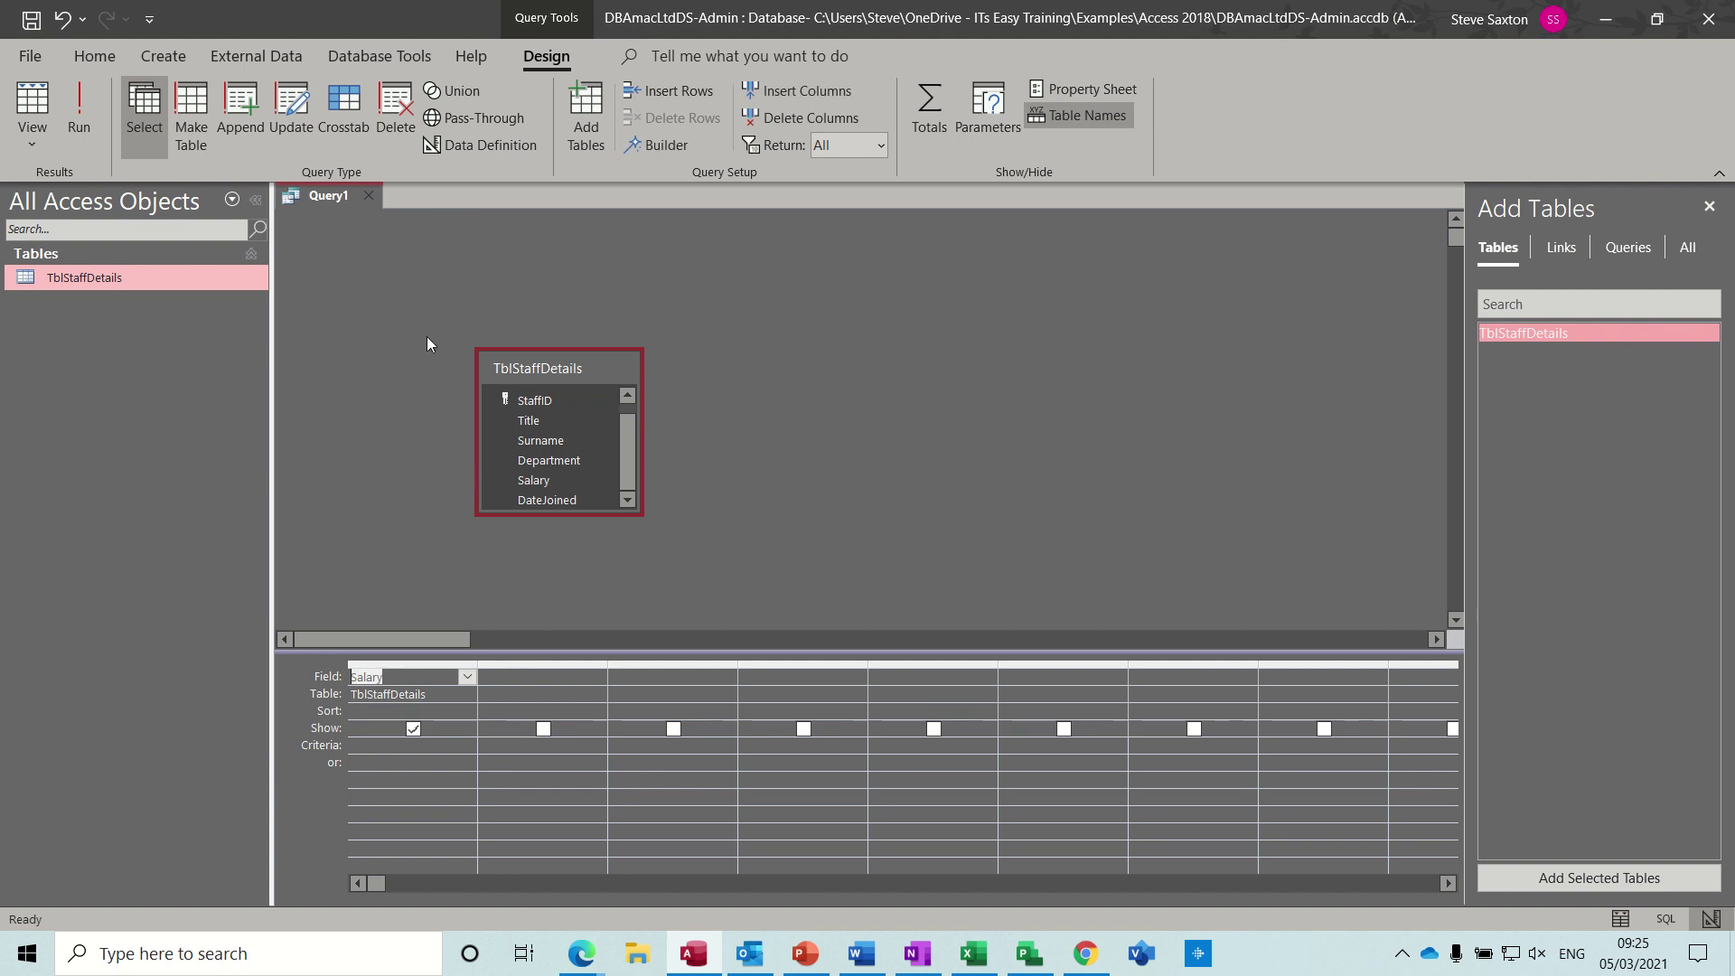
left_click(289, 106)
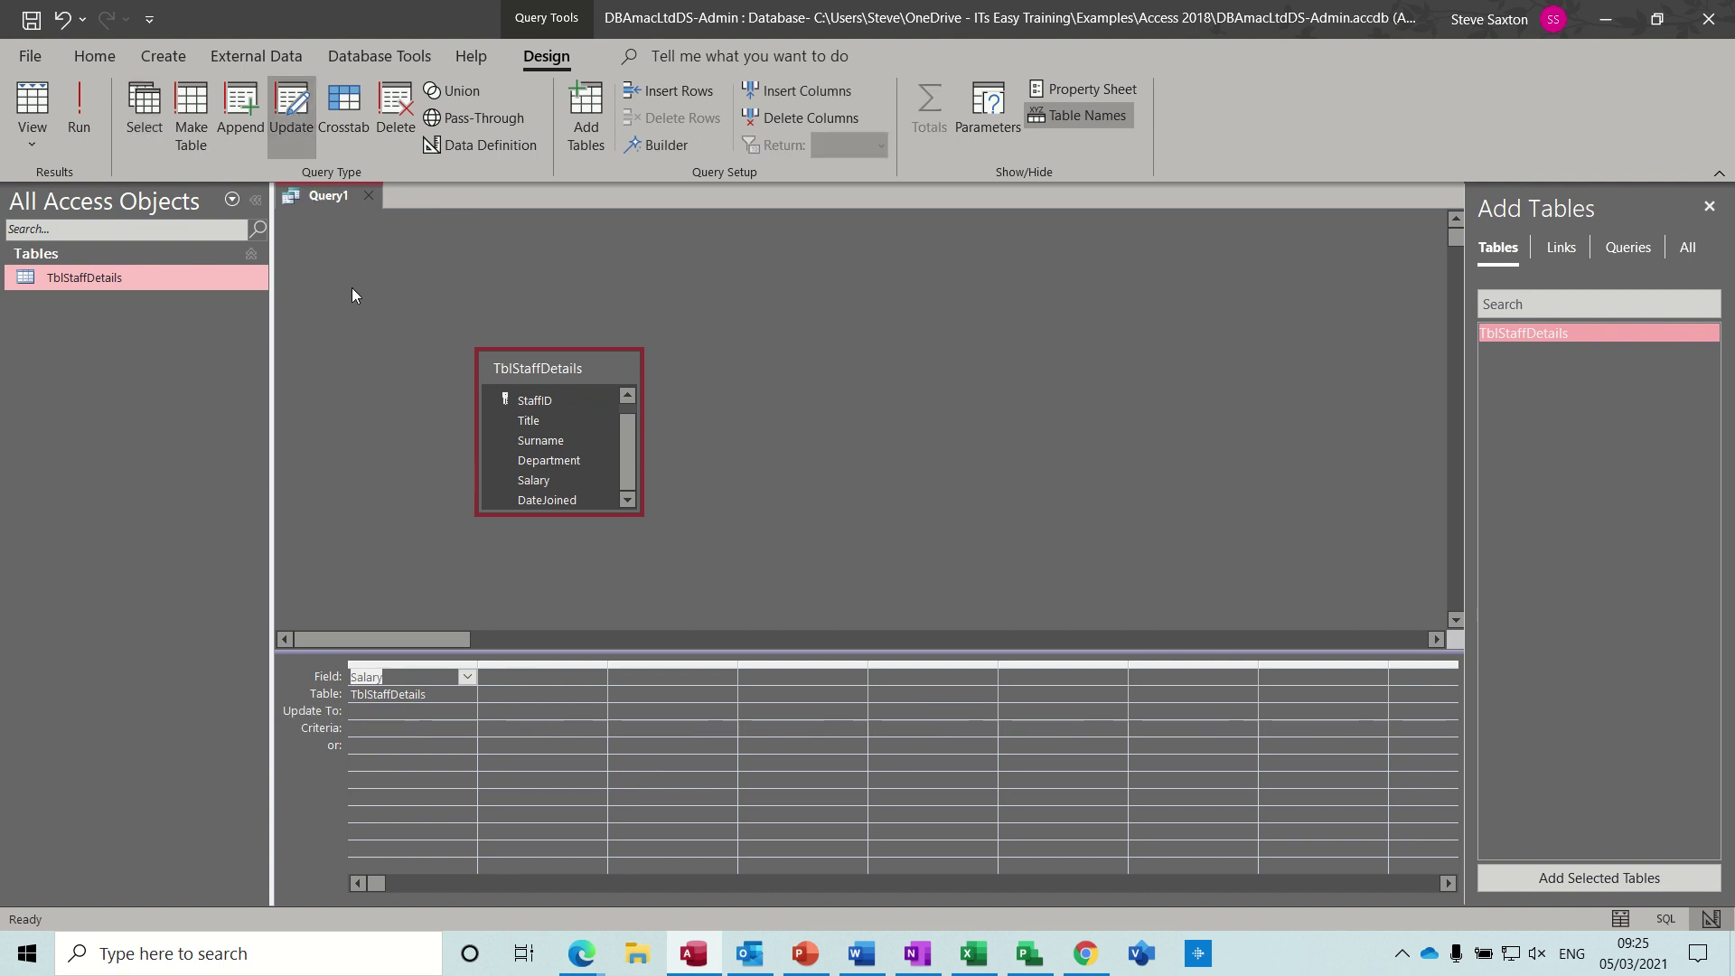
left_click(423, 718)
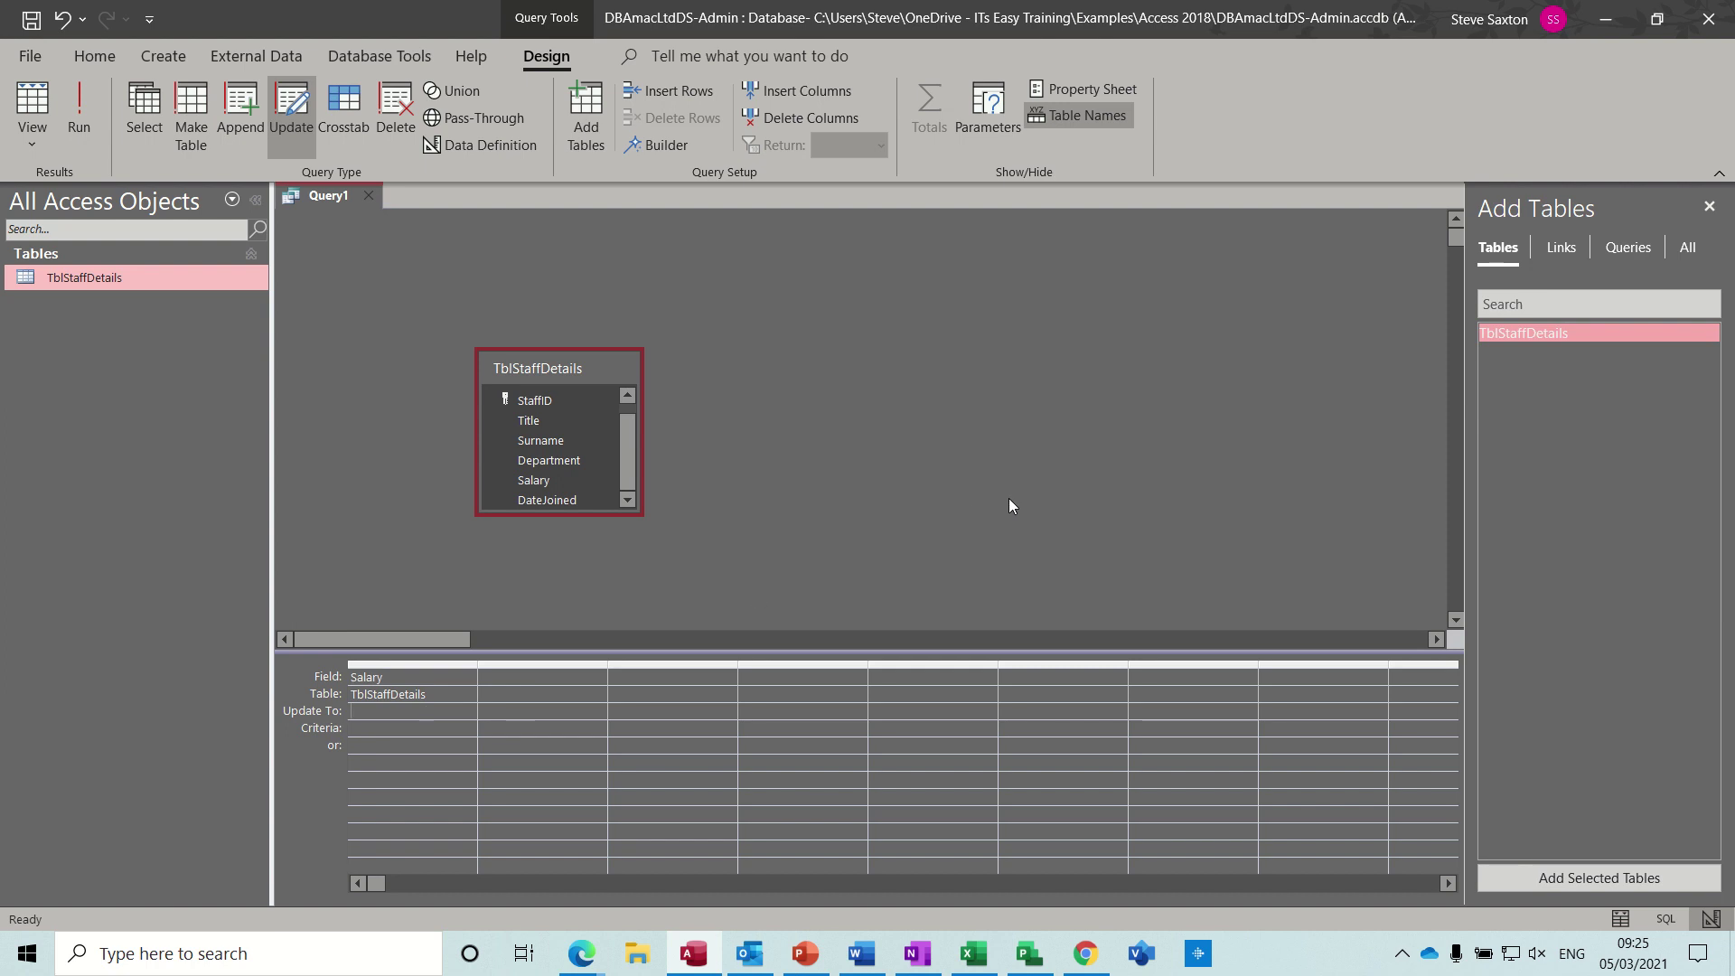
Step: Set Salary's Update To value to [salary]*1.1 and run it, confirming the update of 9 rows
double_click(119, 282)
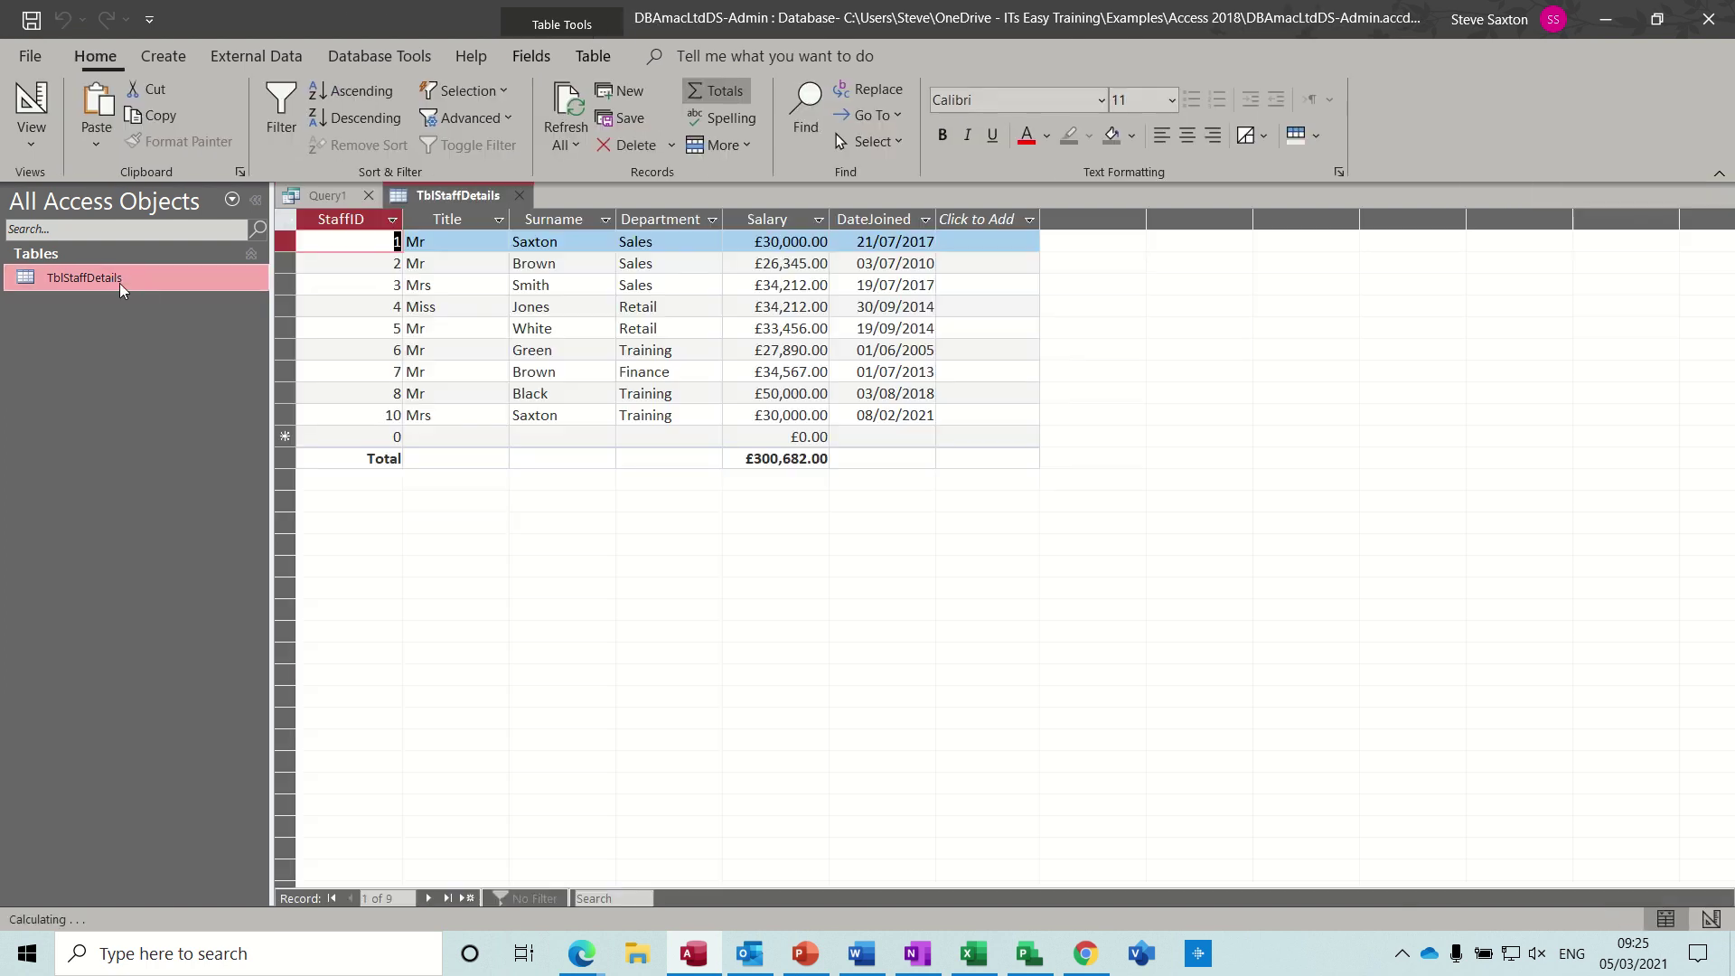
left_click(520, 196)
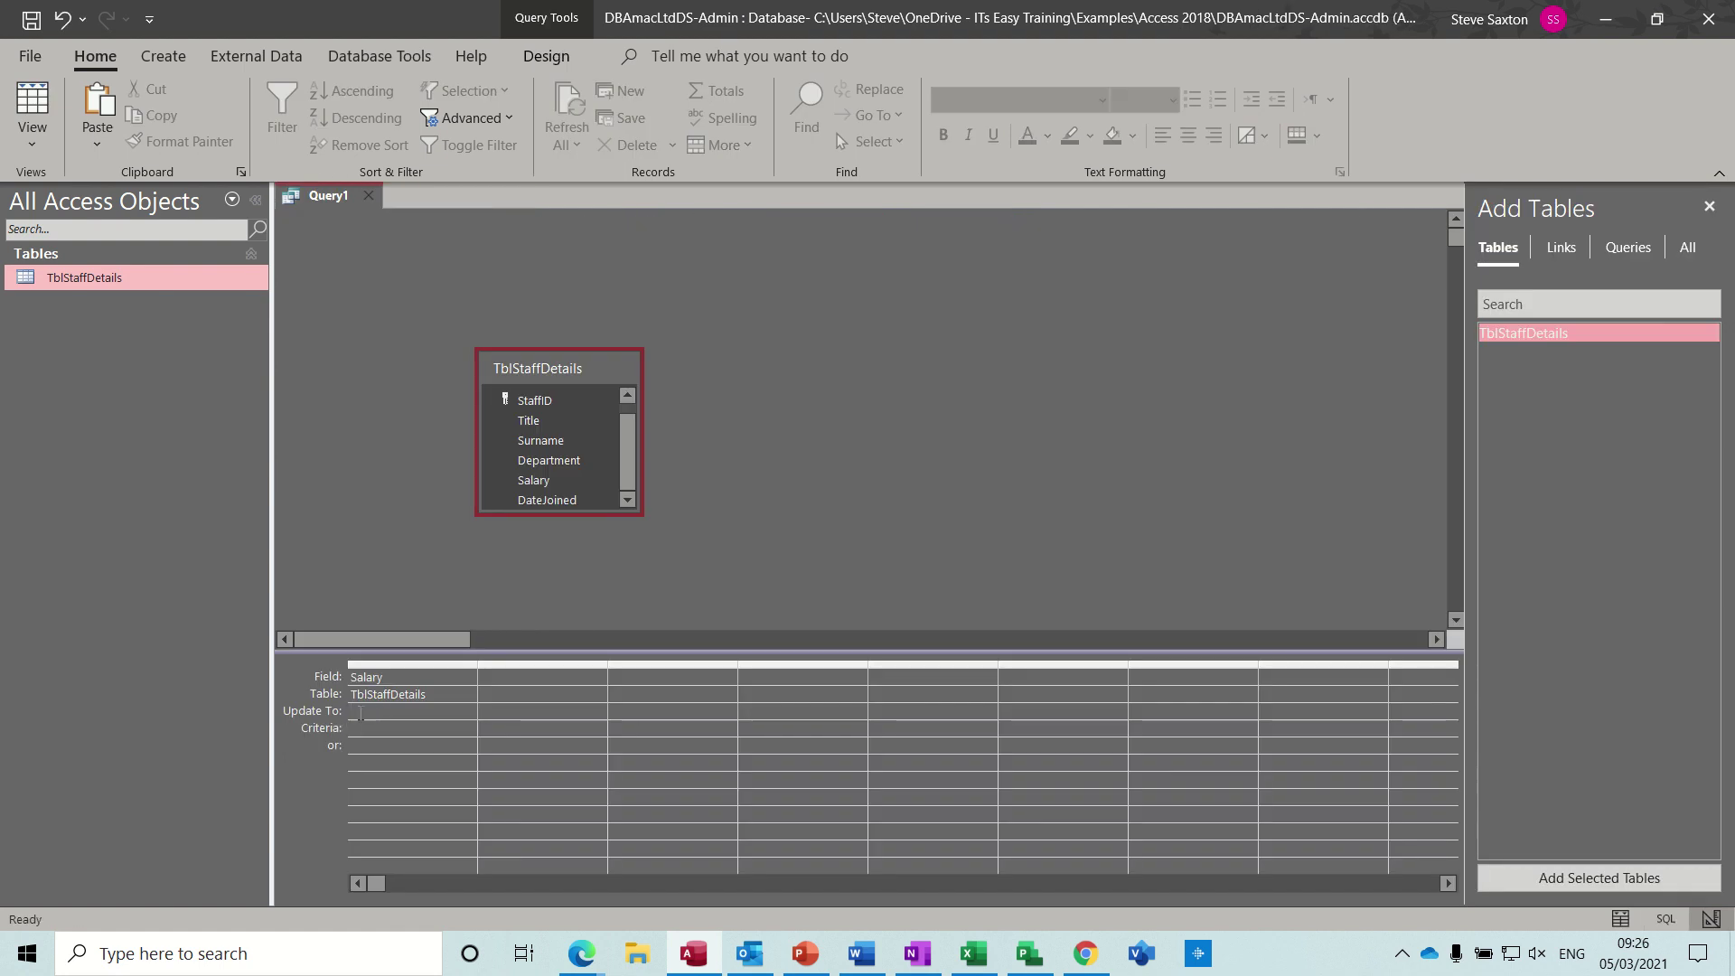
type("[salary]")
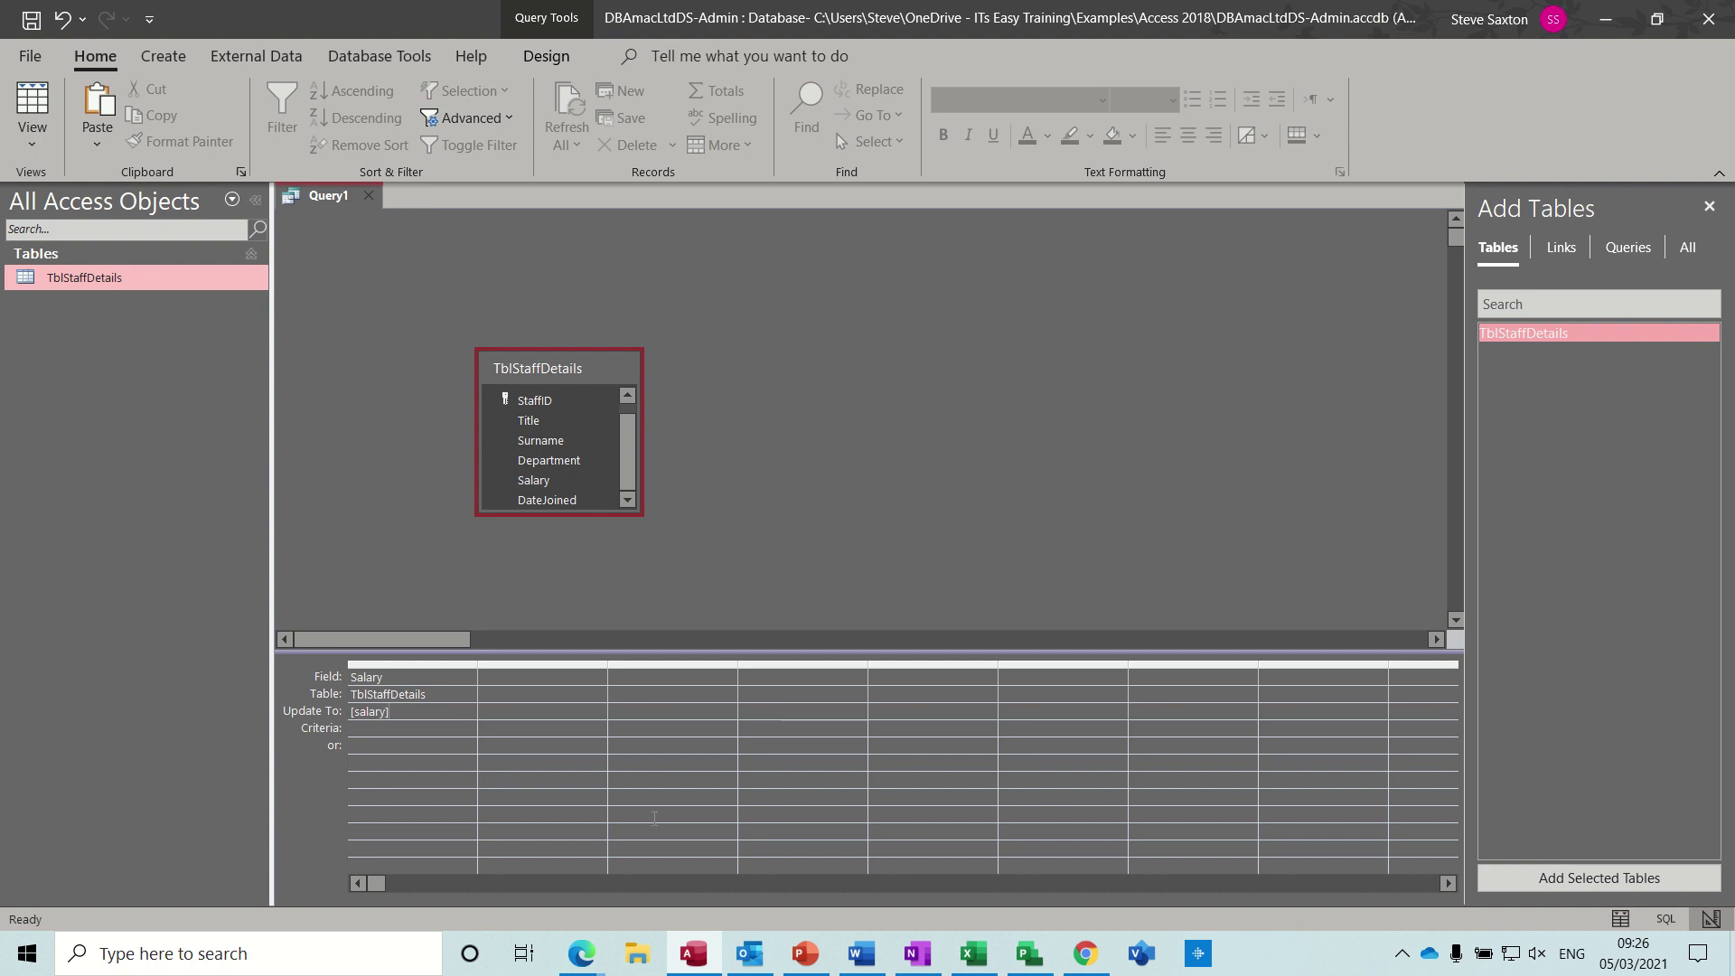
type("*1.1")
left_click(529, 60)
left_click(84, 112)
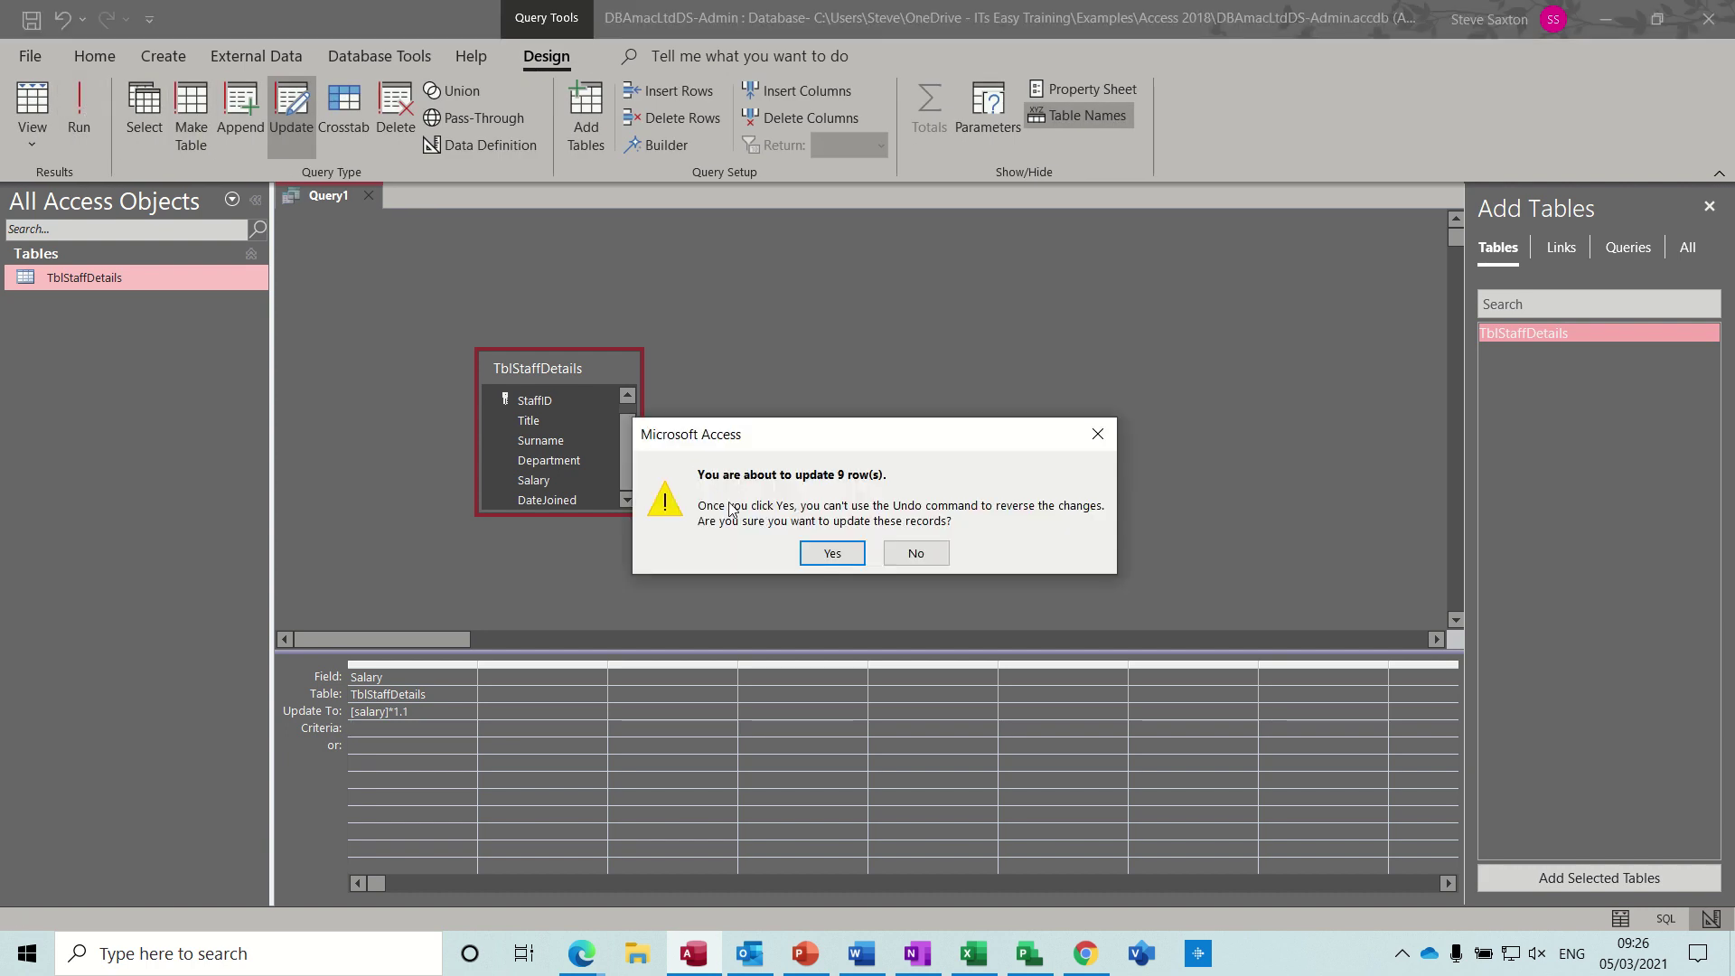
left_click(832, 553)
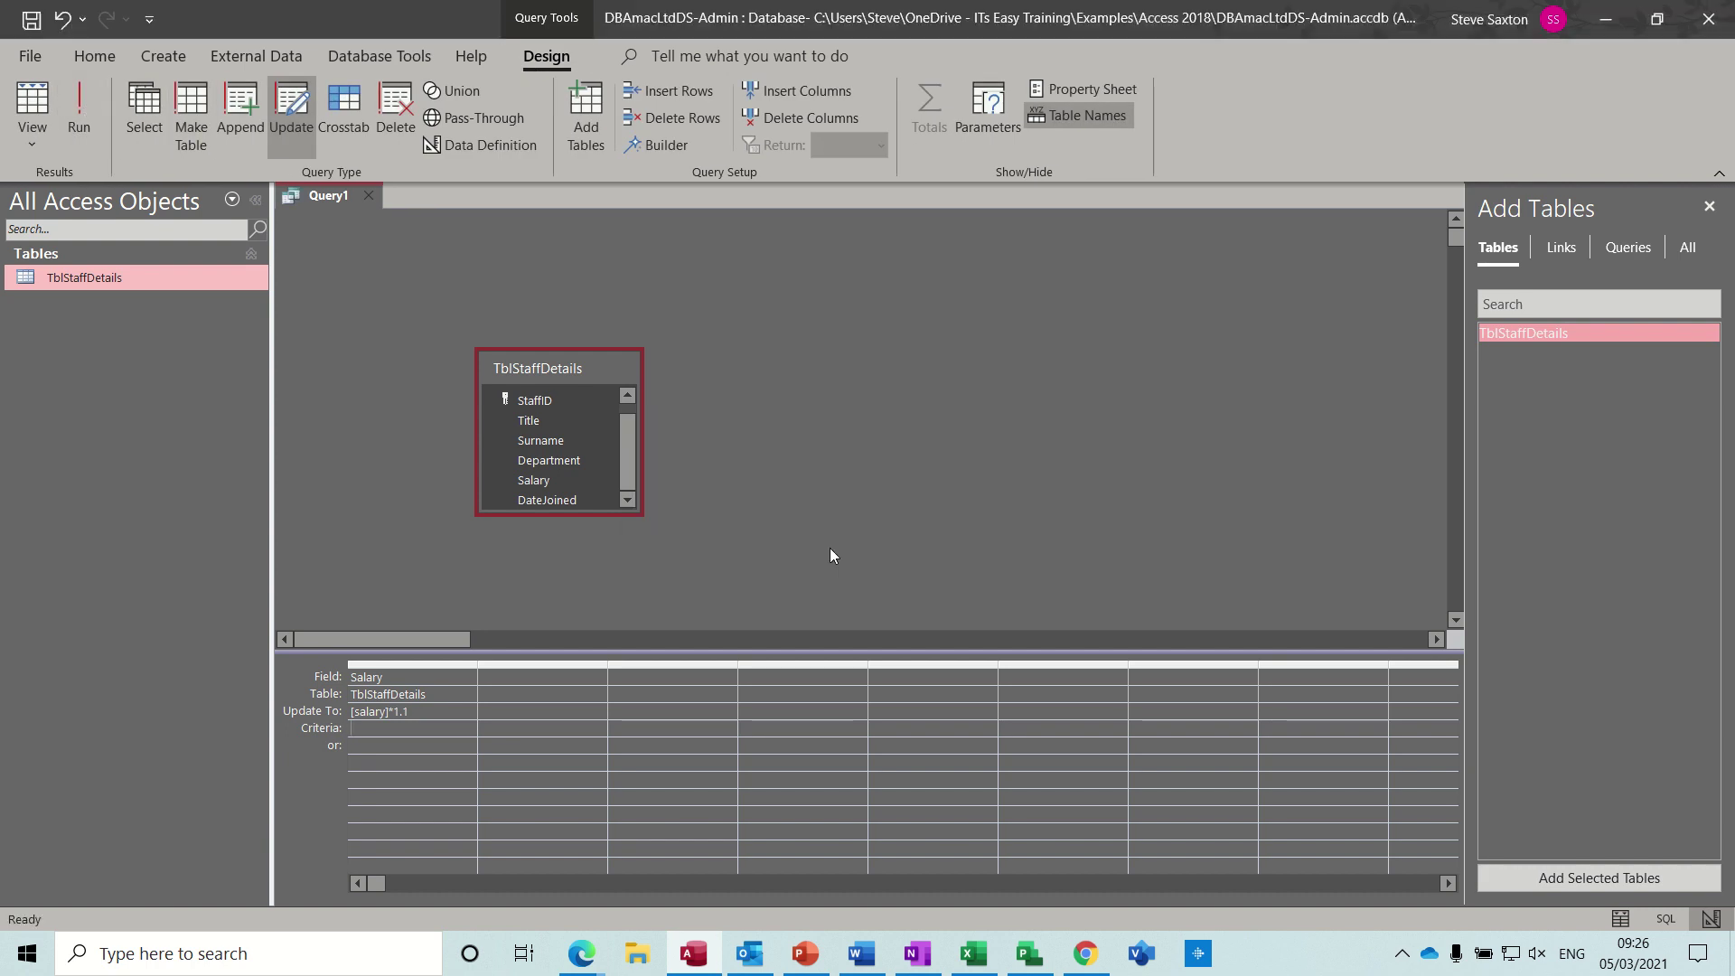
Step: Rerun the 10% salary update on all 9 rows and verify TblStaffDetails totals £363,825.22
double_click(124, 278)
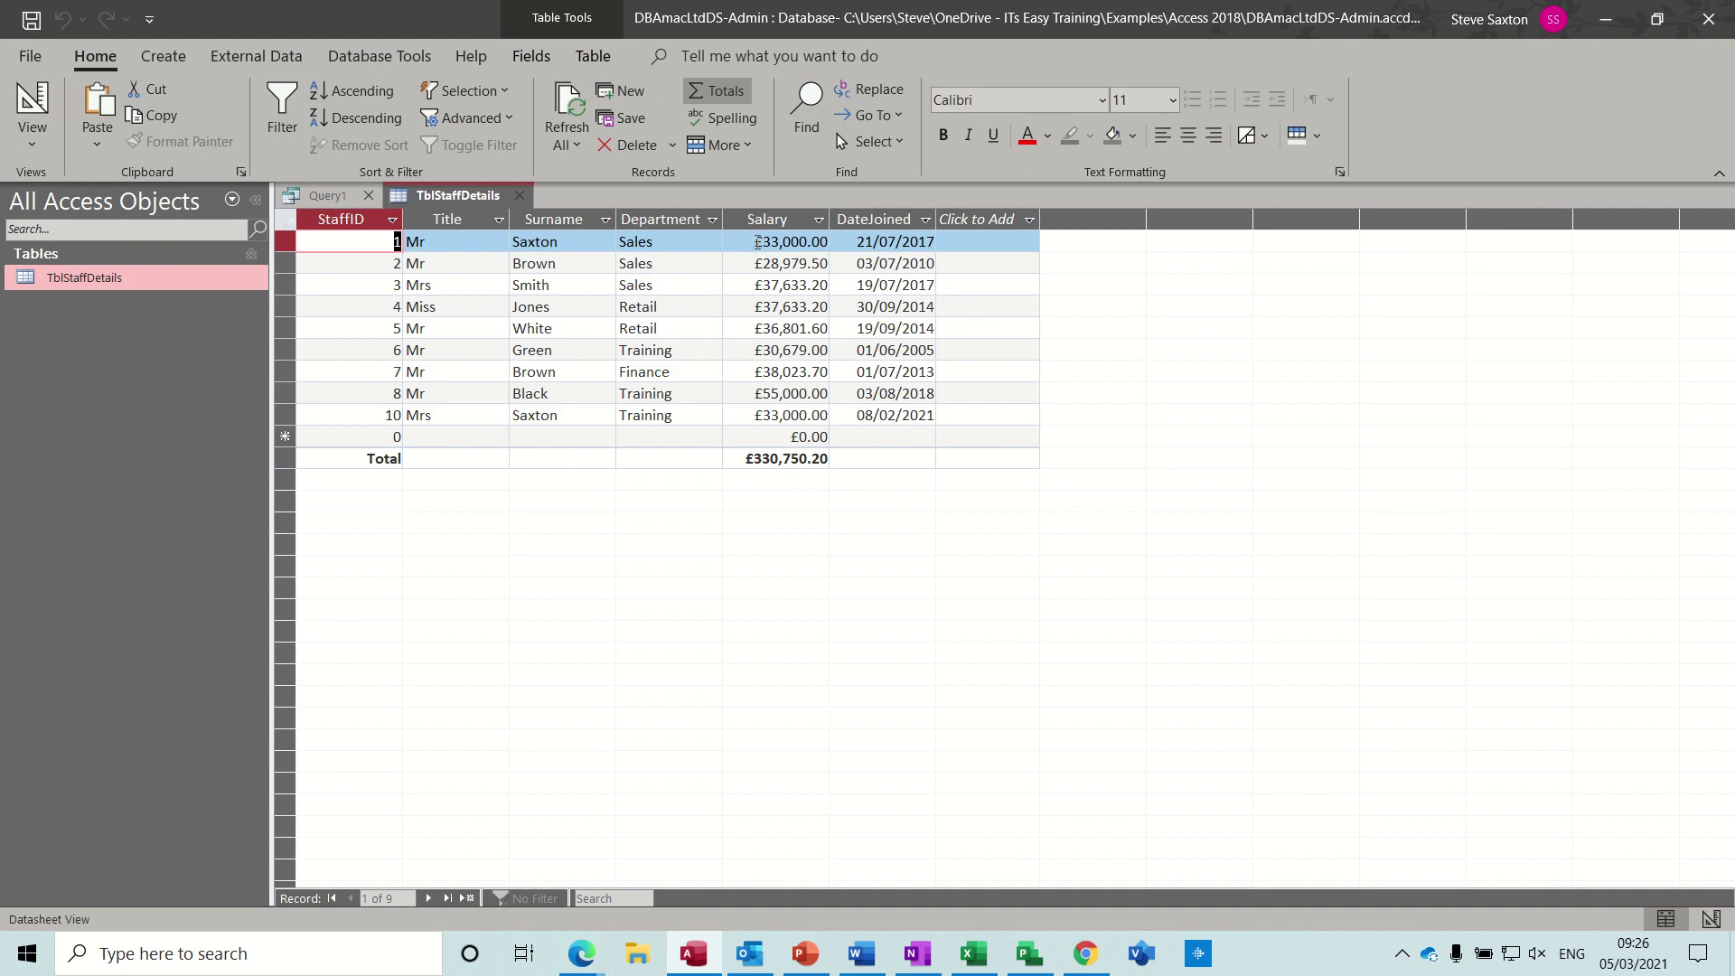
left_click(520, 197)
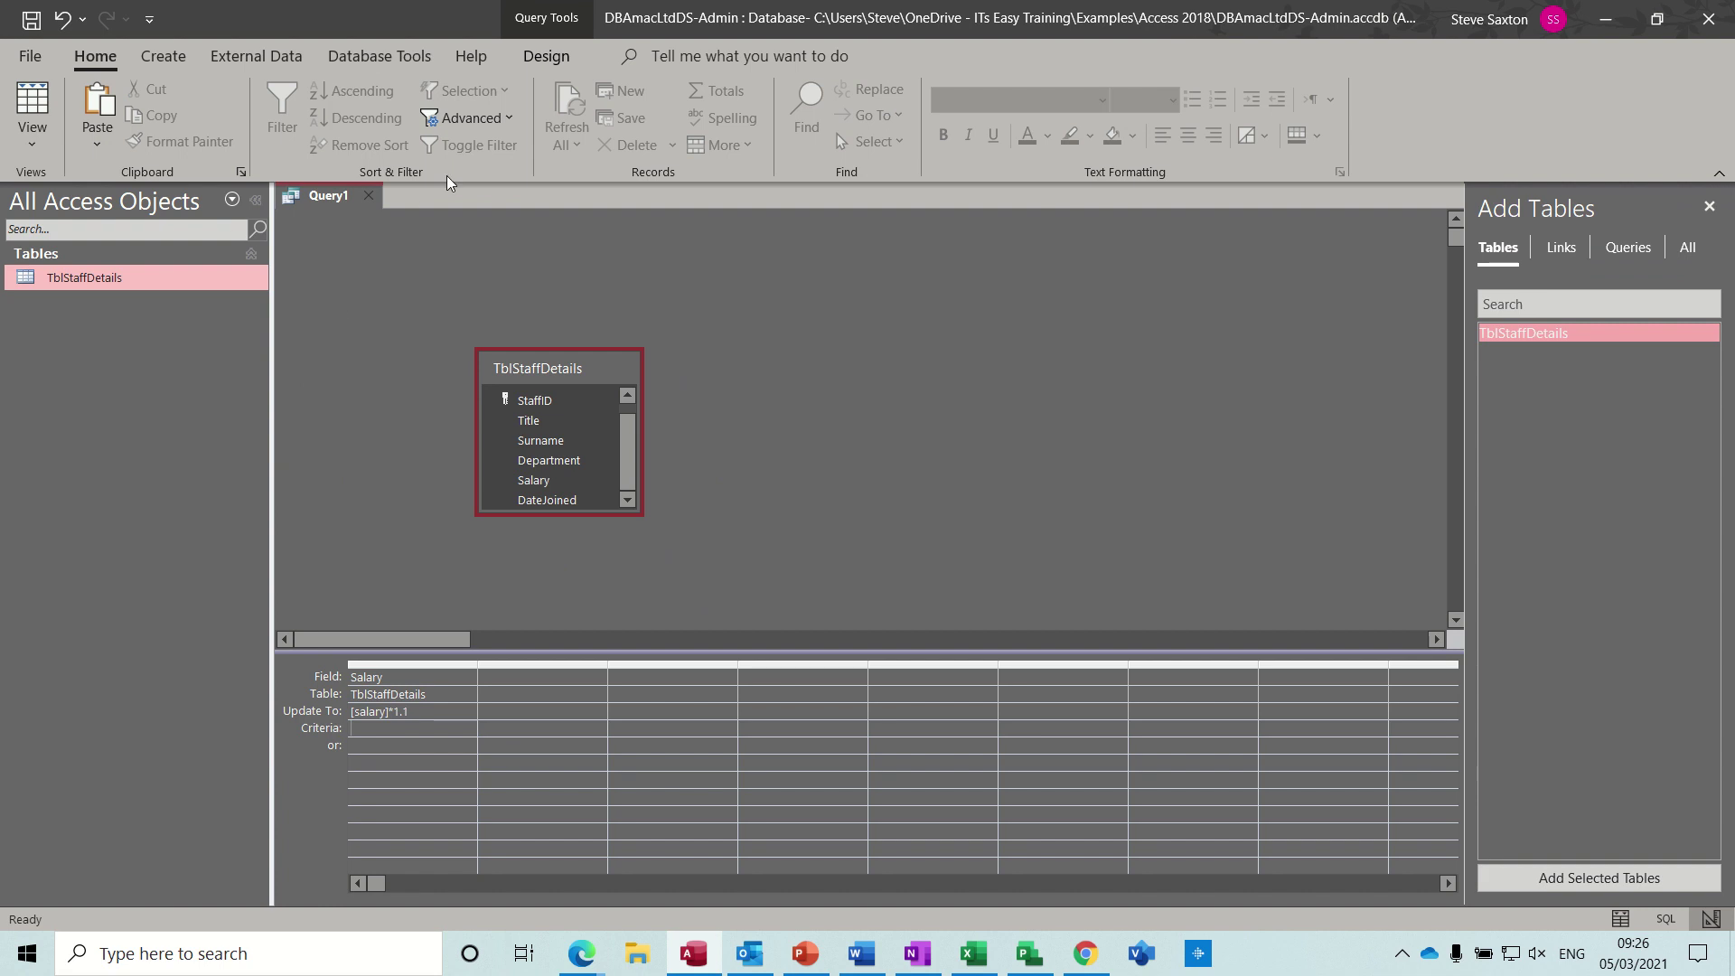
left_click(543, 58)
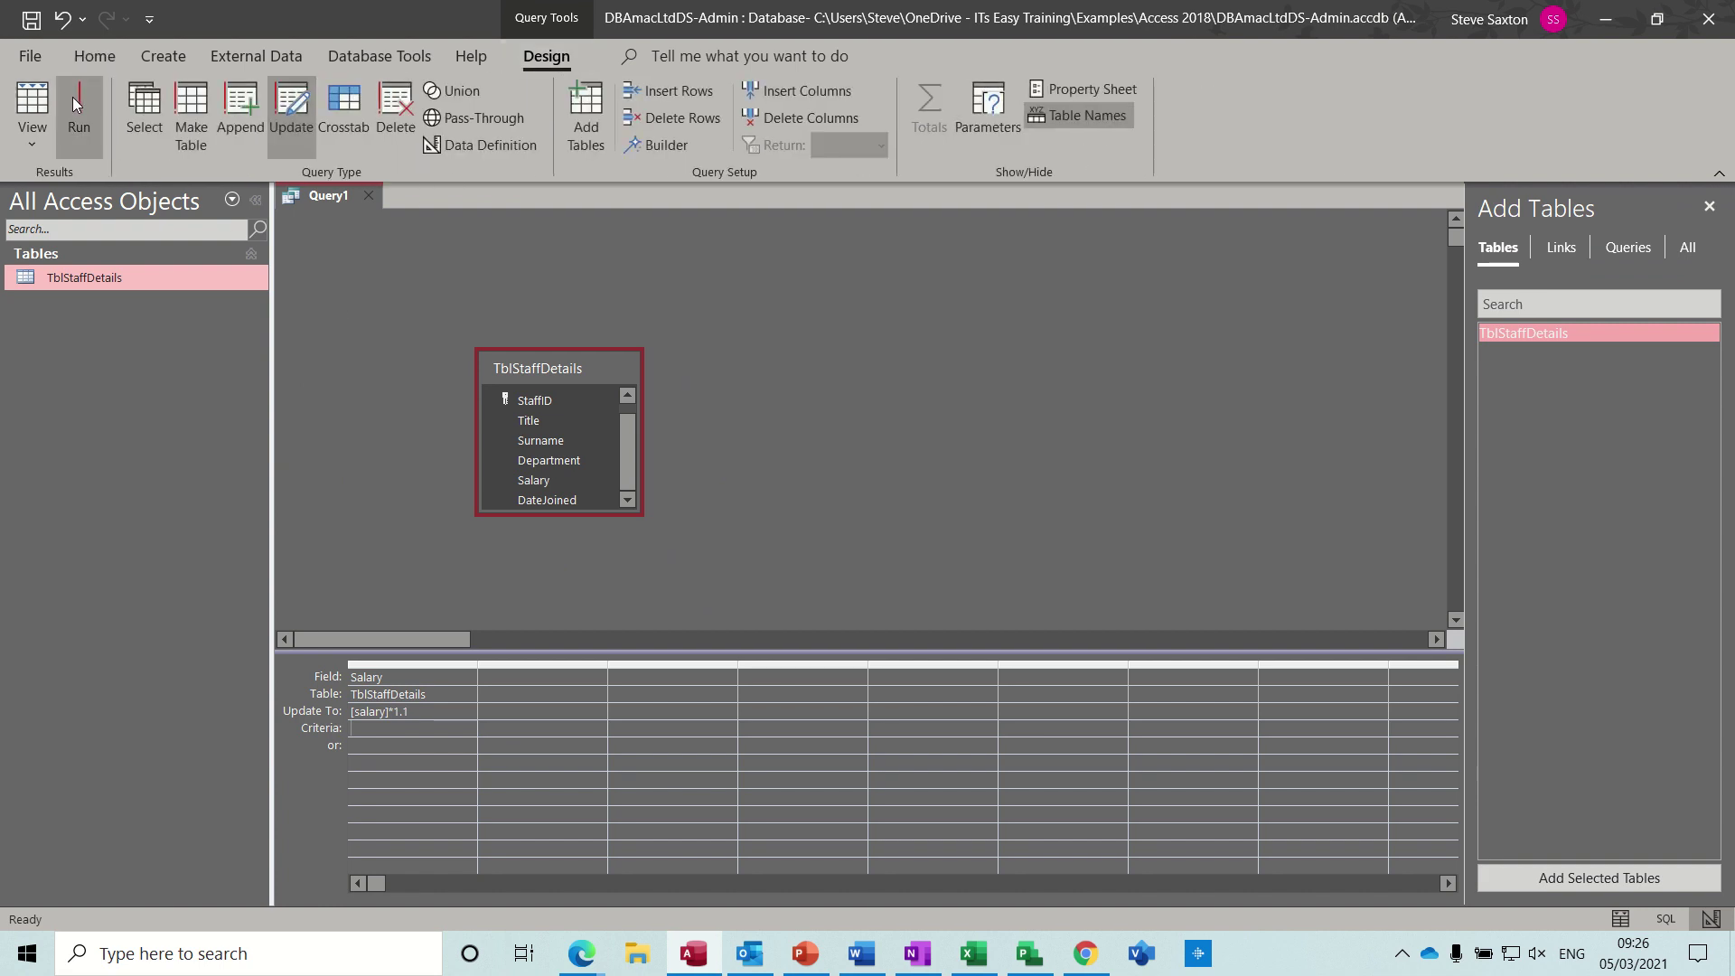
left_click(72, 95)
left_click(811, 553)
double_click(116, 282)
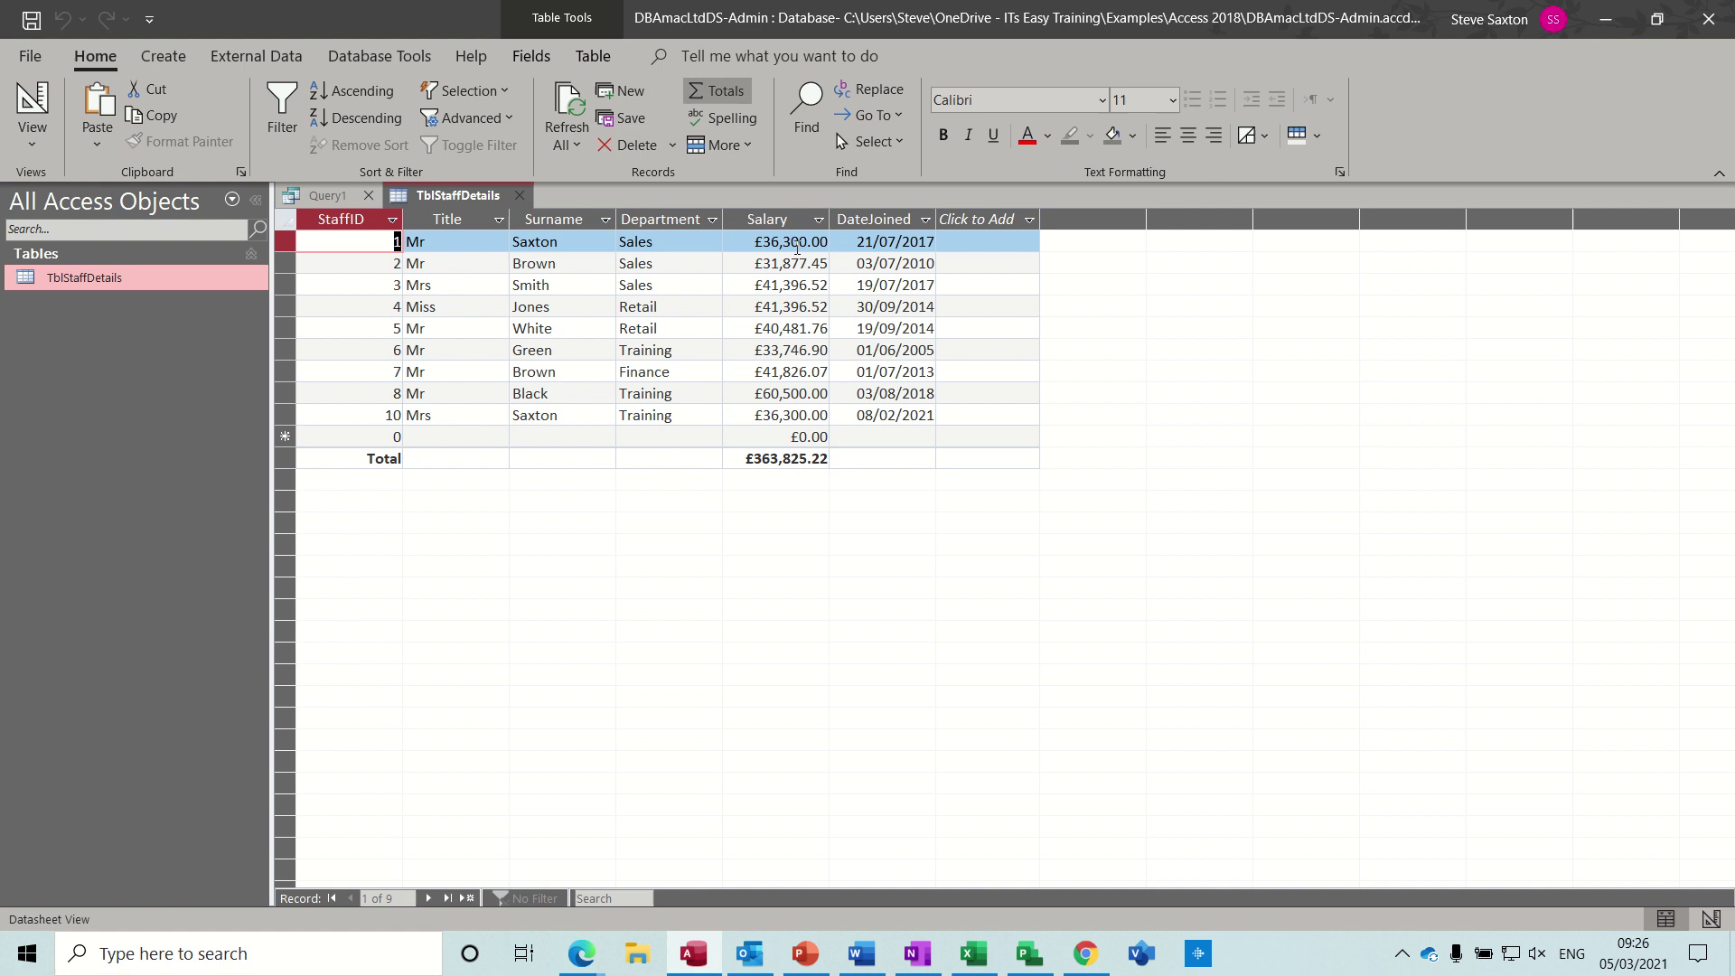
left_click(522, 196)
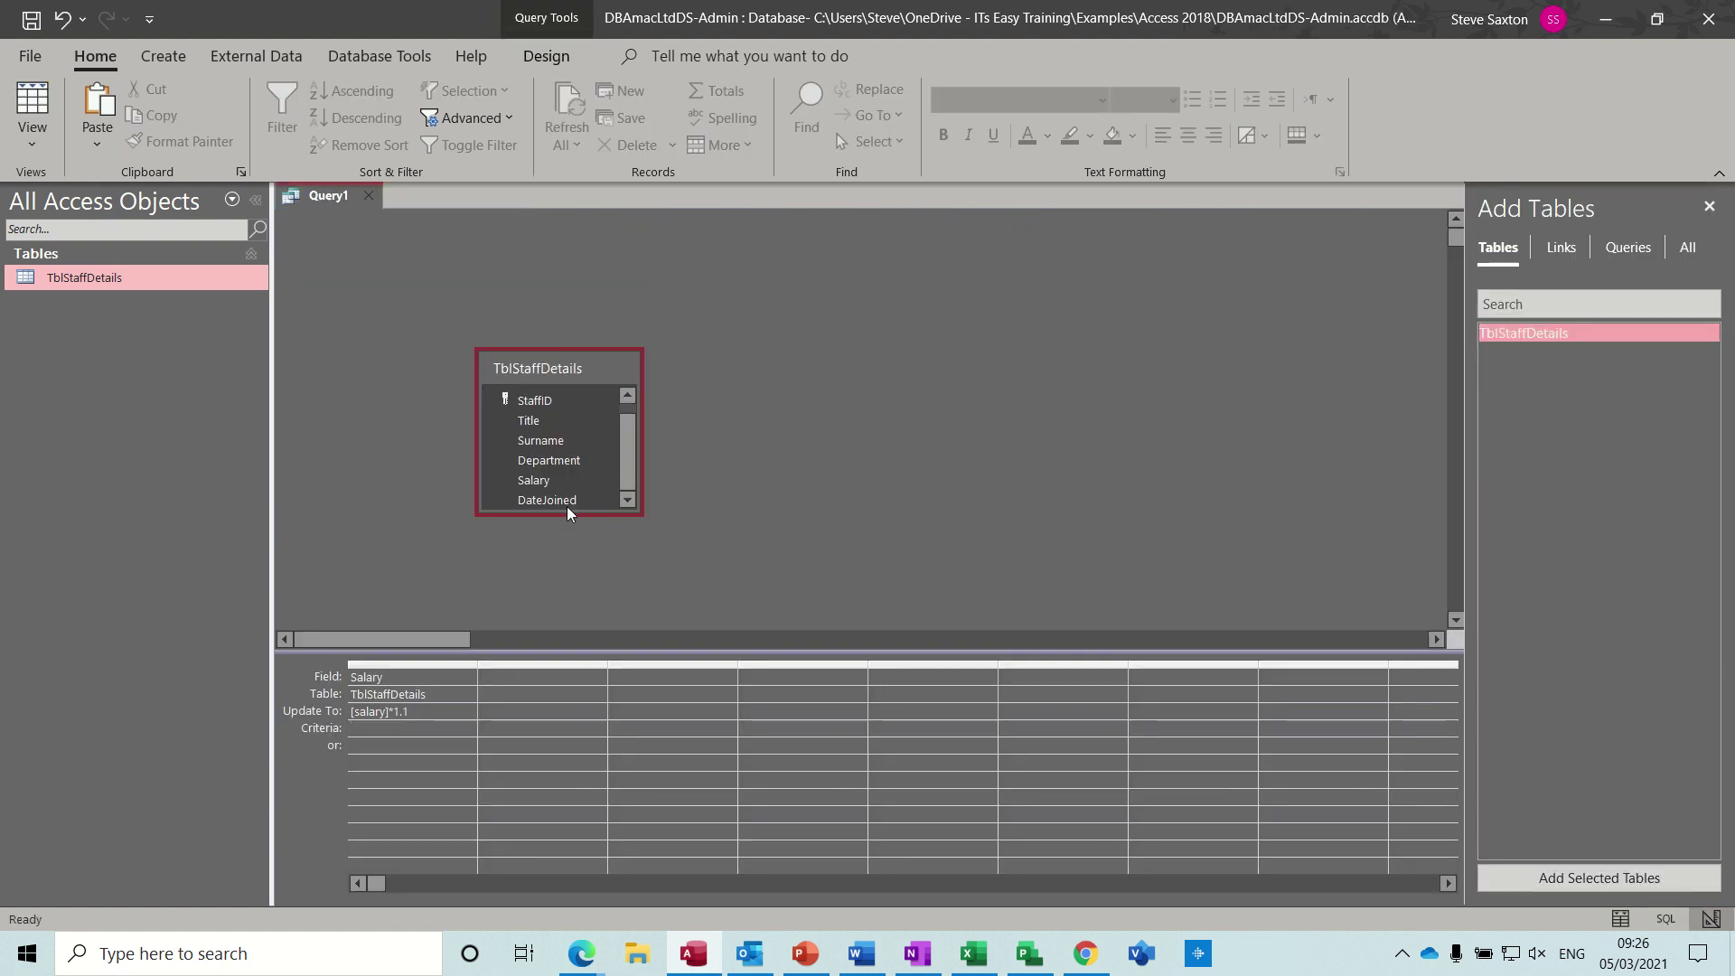
Step: Add the Department field to the grid with the criteria [Enter Department]
double_click(572, 459)
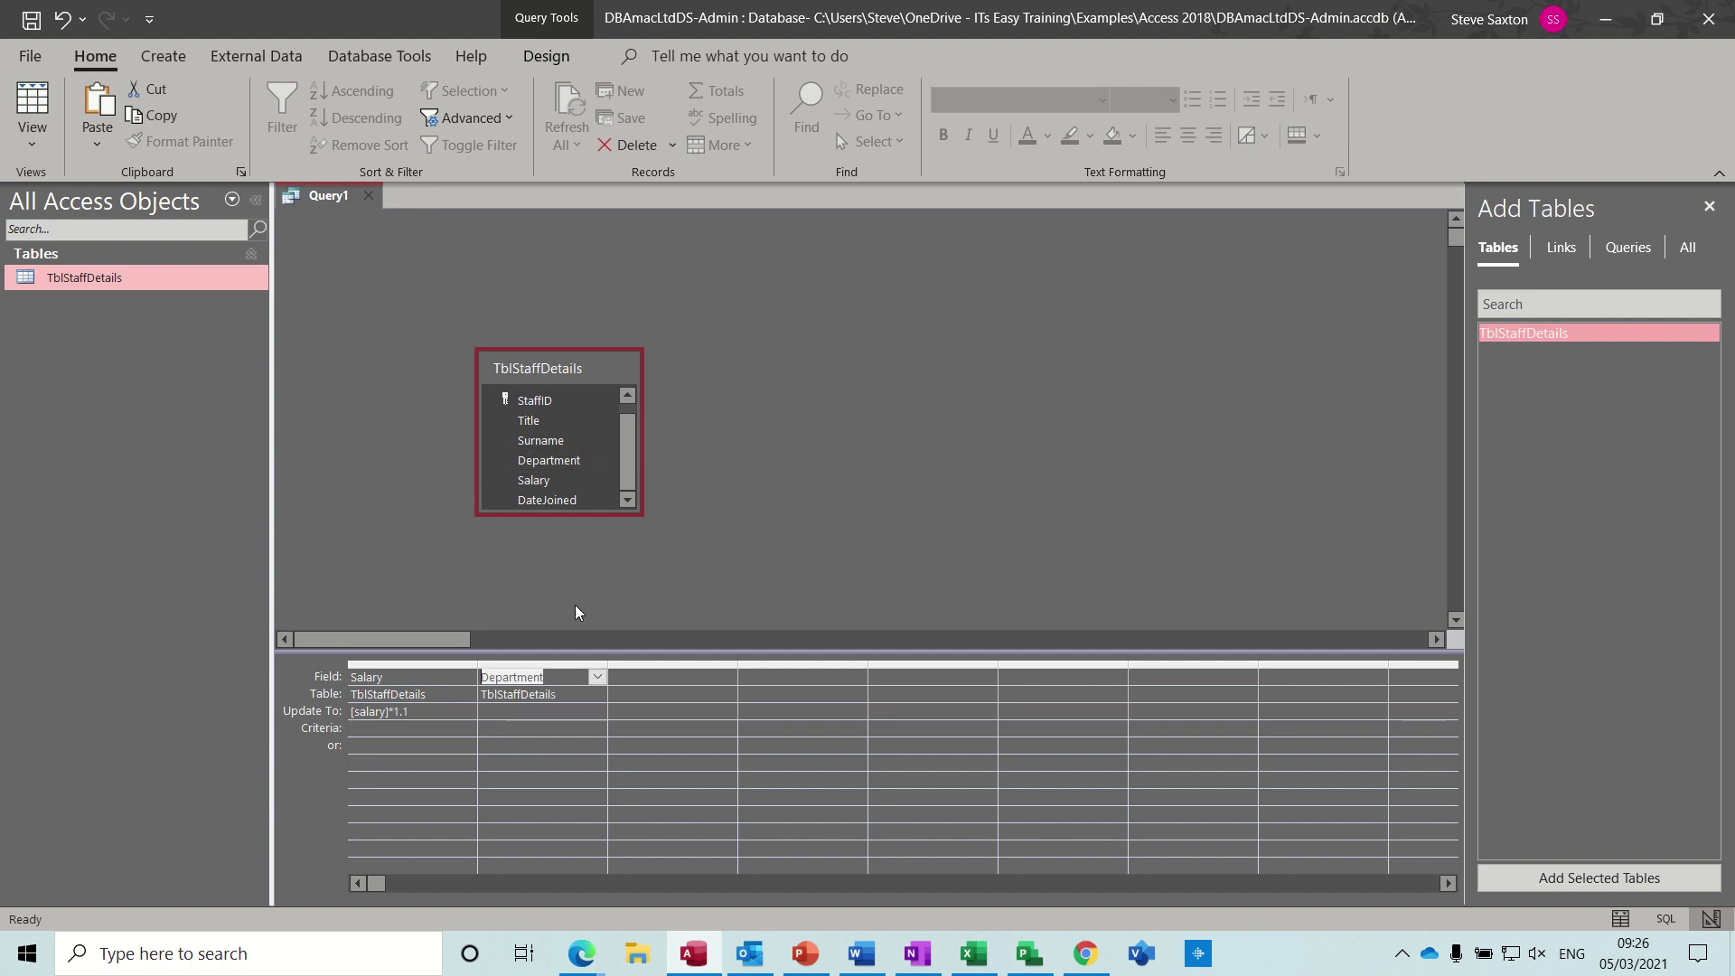
left_click(529, 730)
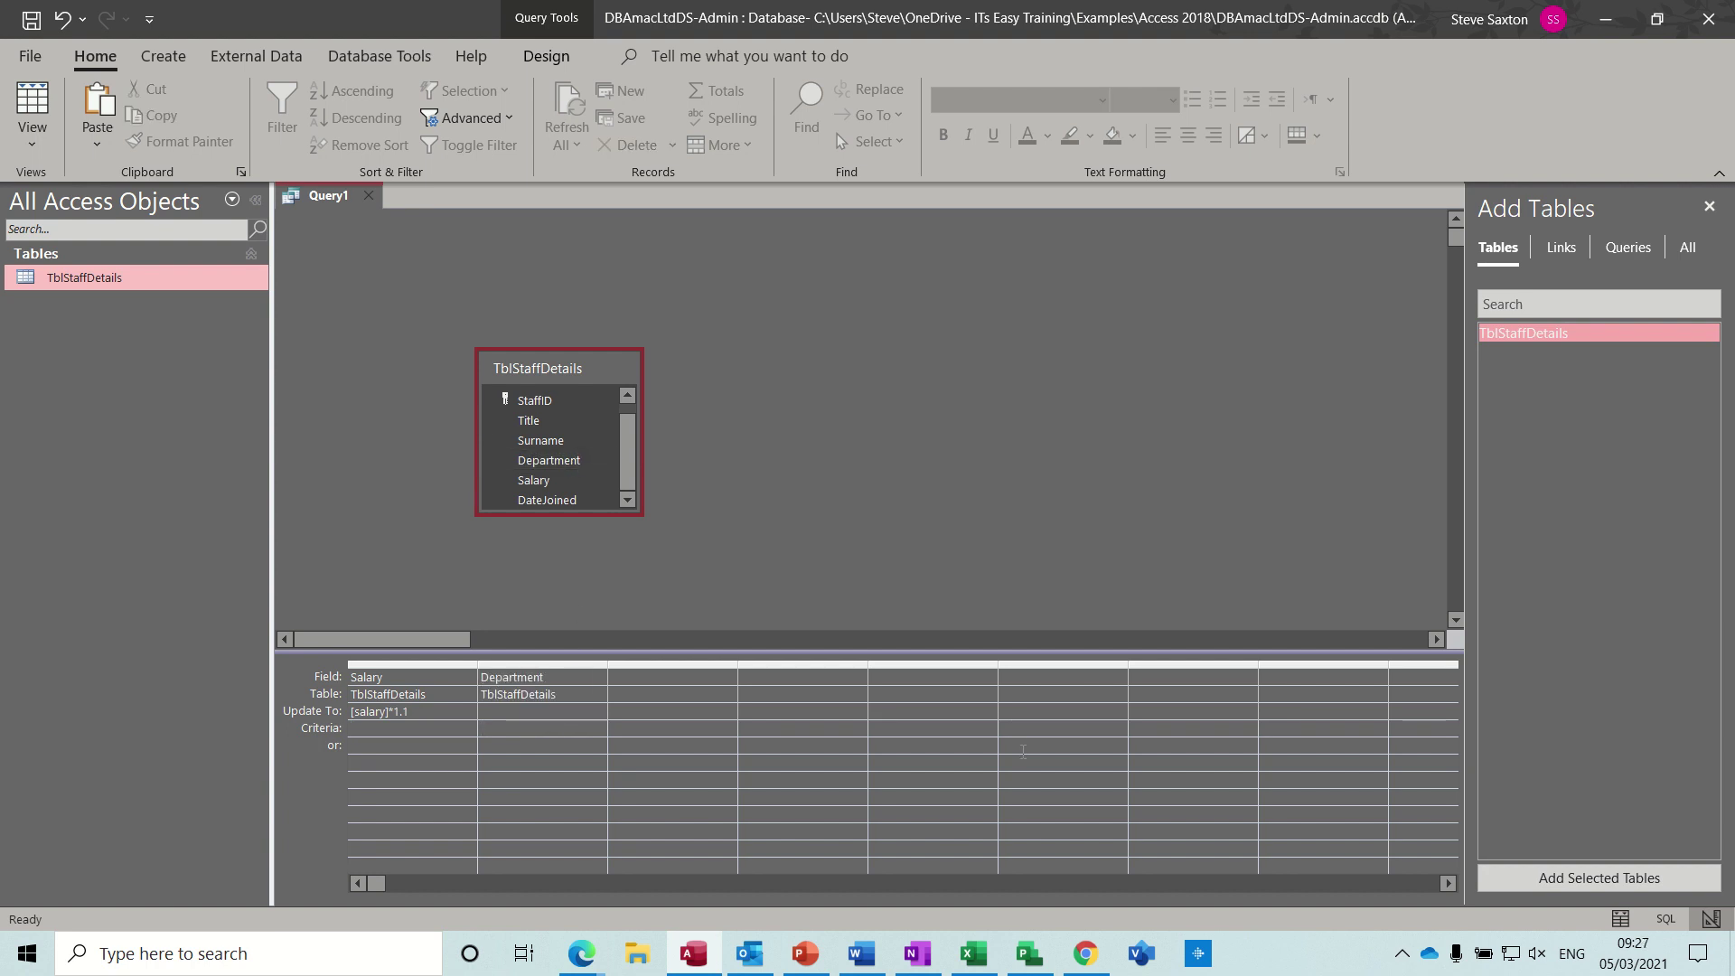
type("[Enter Department")
Step: Run the update for the Training department and confirm updating the 3 rows
left_click(533, 58)
left_click(78, 108)
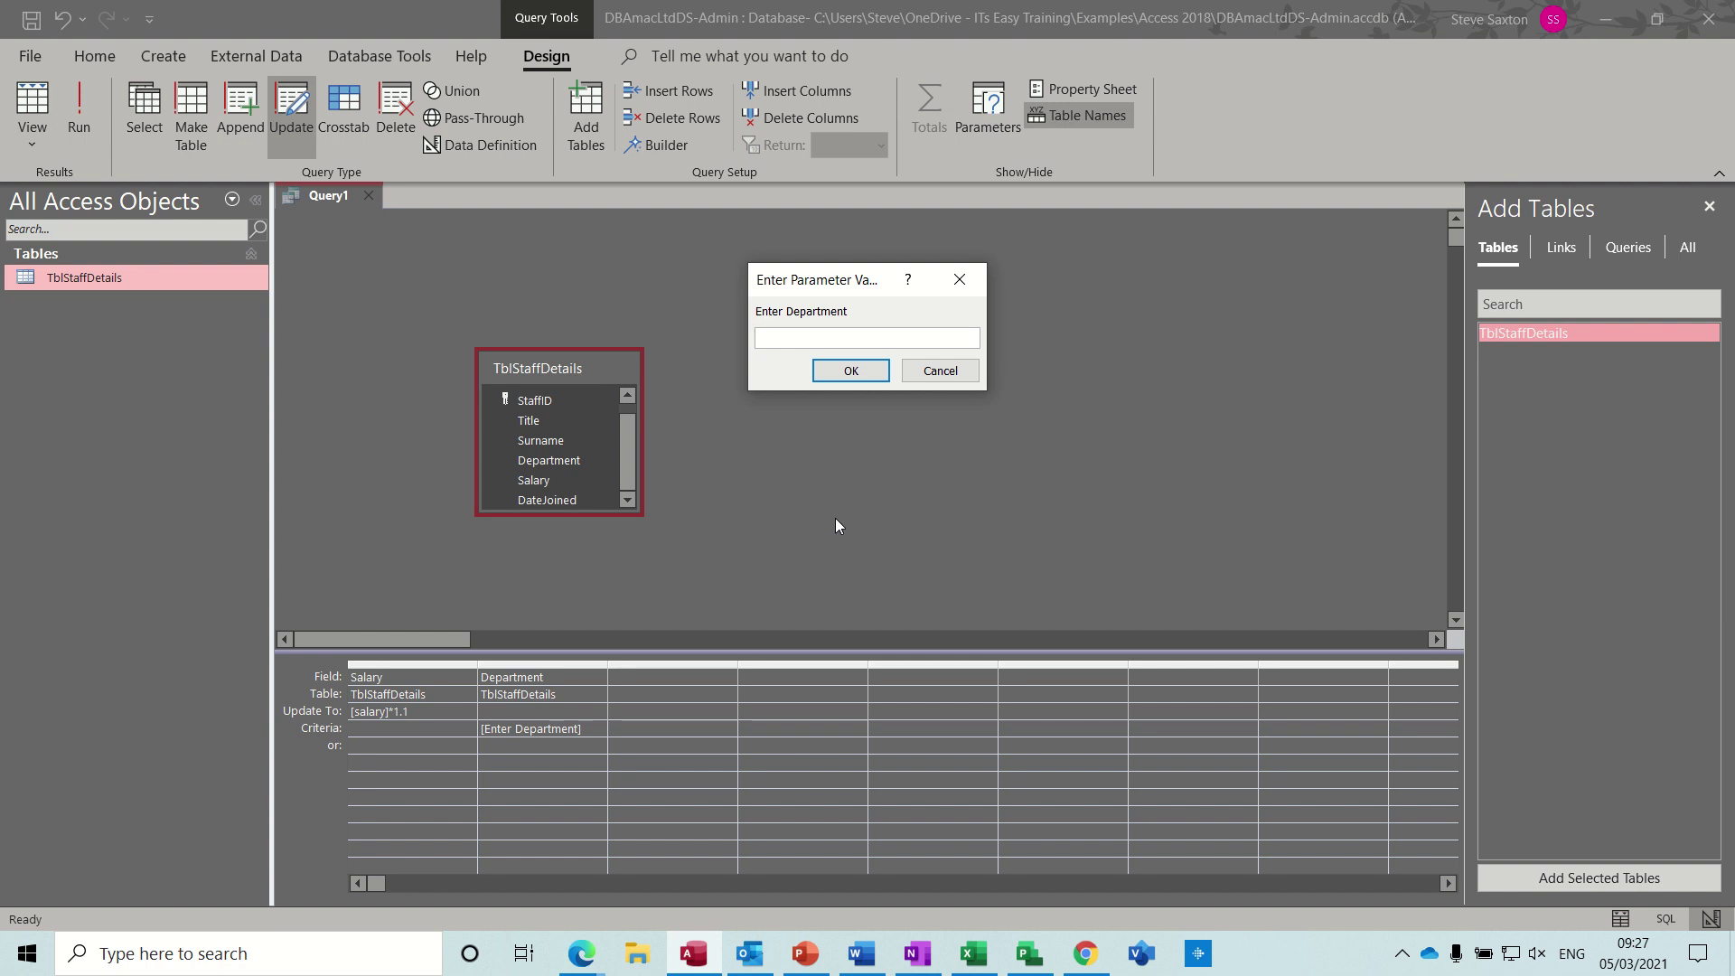
type("Training")
left_click(851, 373)
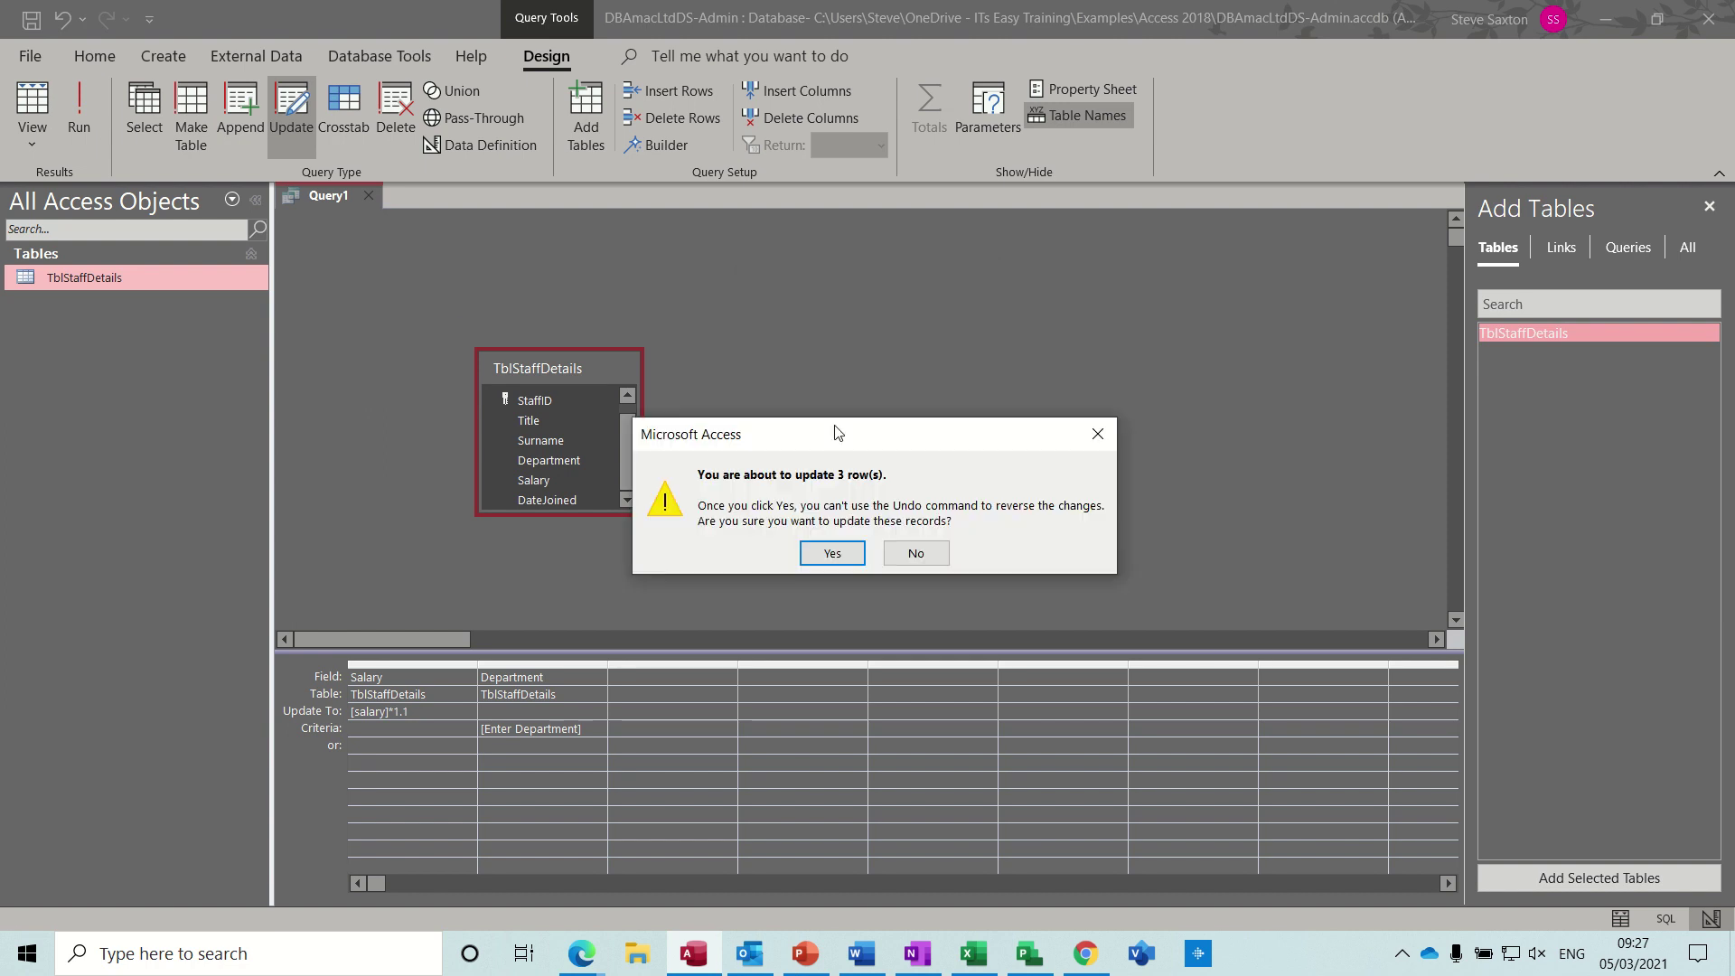
left_click(831, 555)
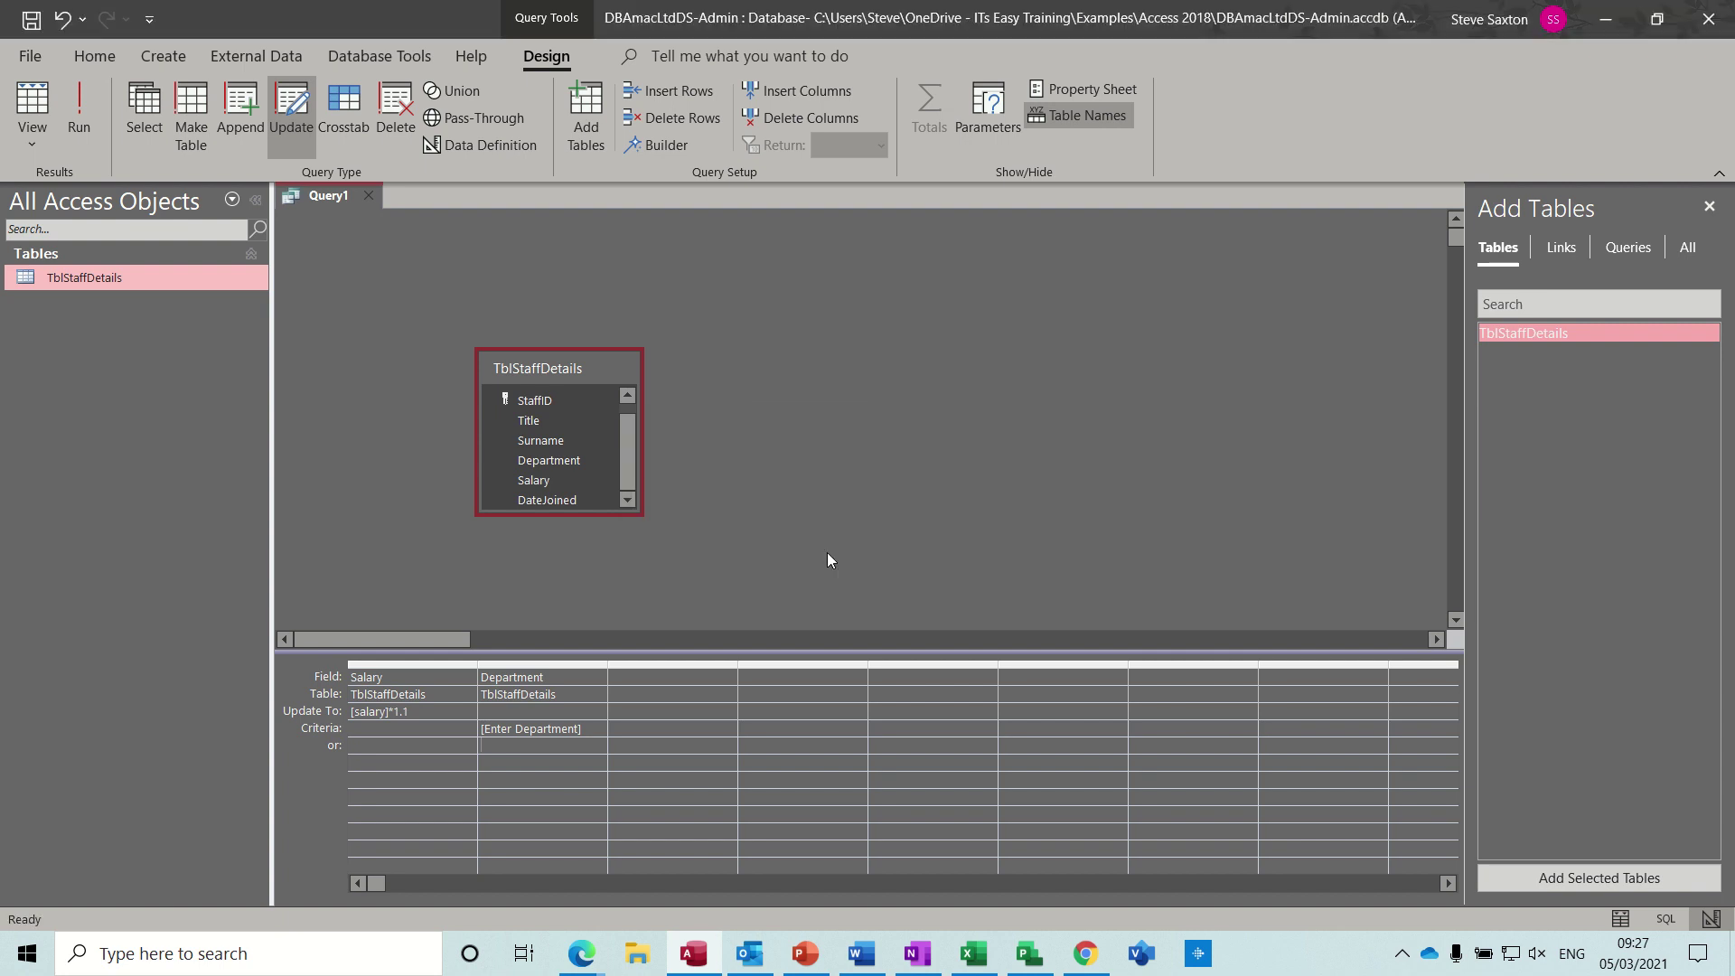
Step: Check TblStaffDetails, rerun the update for Training, and review salaries totalling £391,240.07
double_click(111, 279)
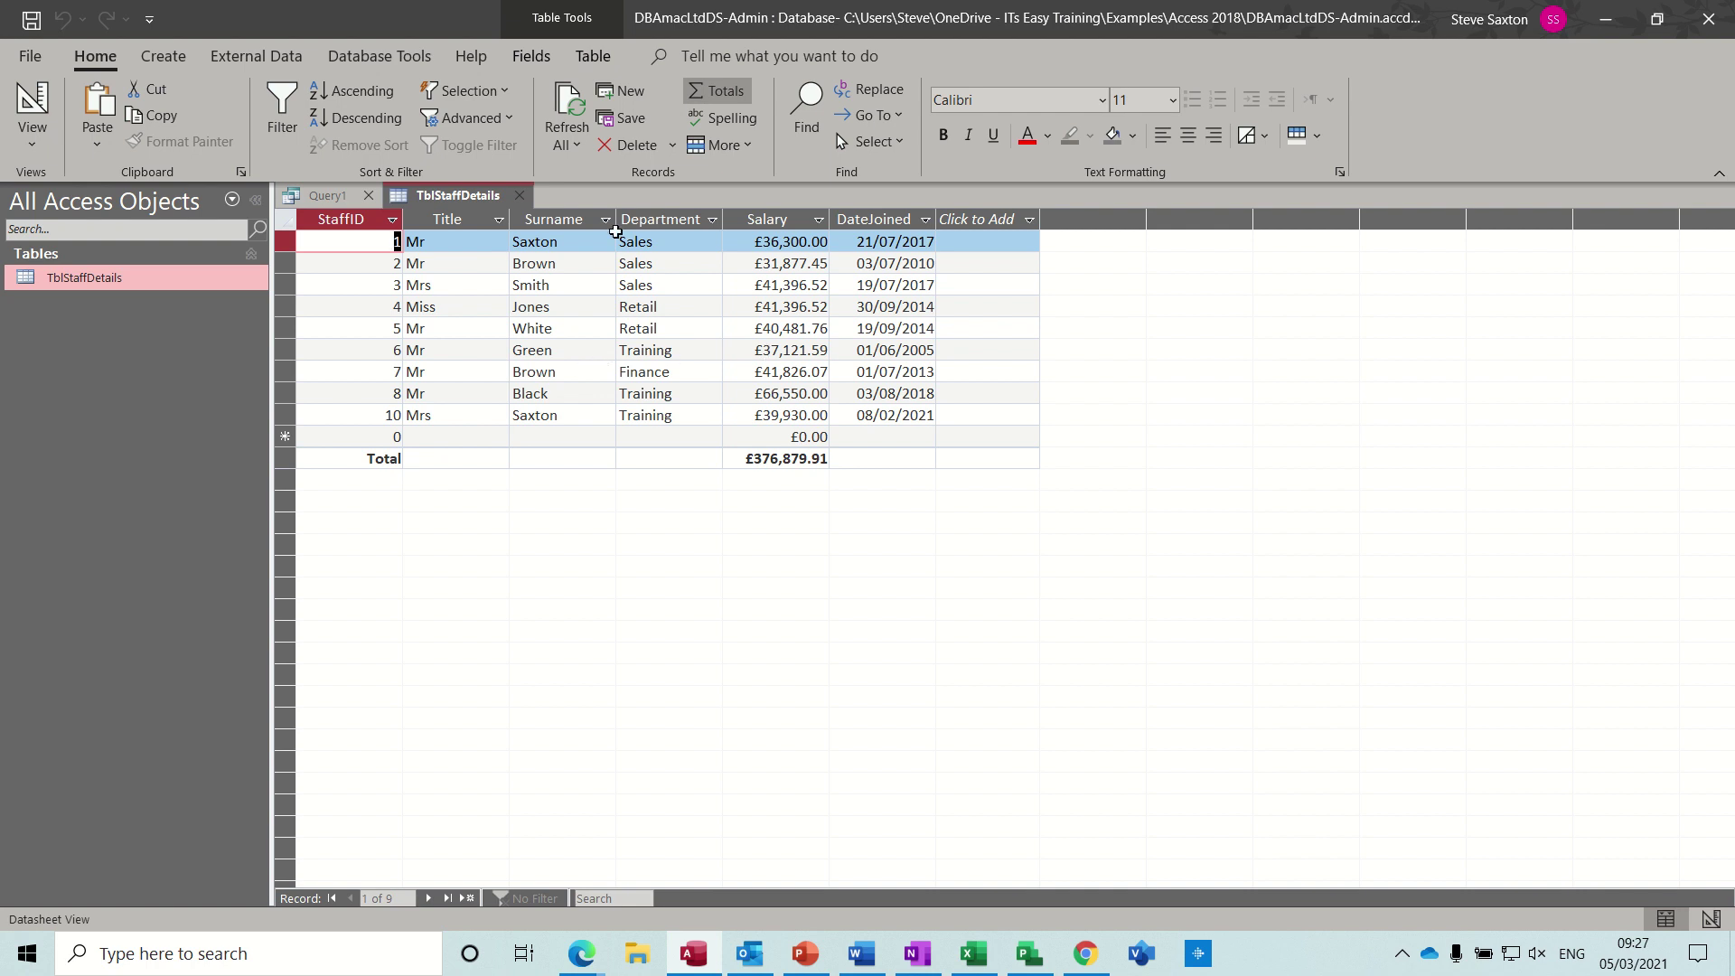
left_click(520, 196)
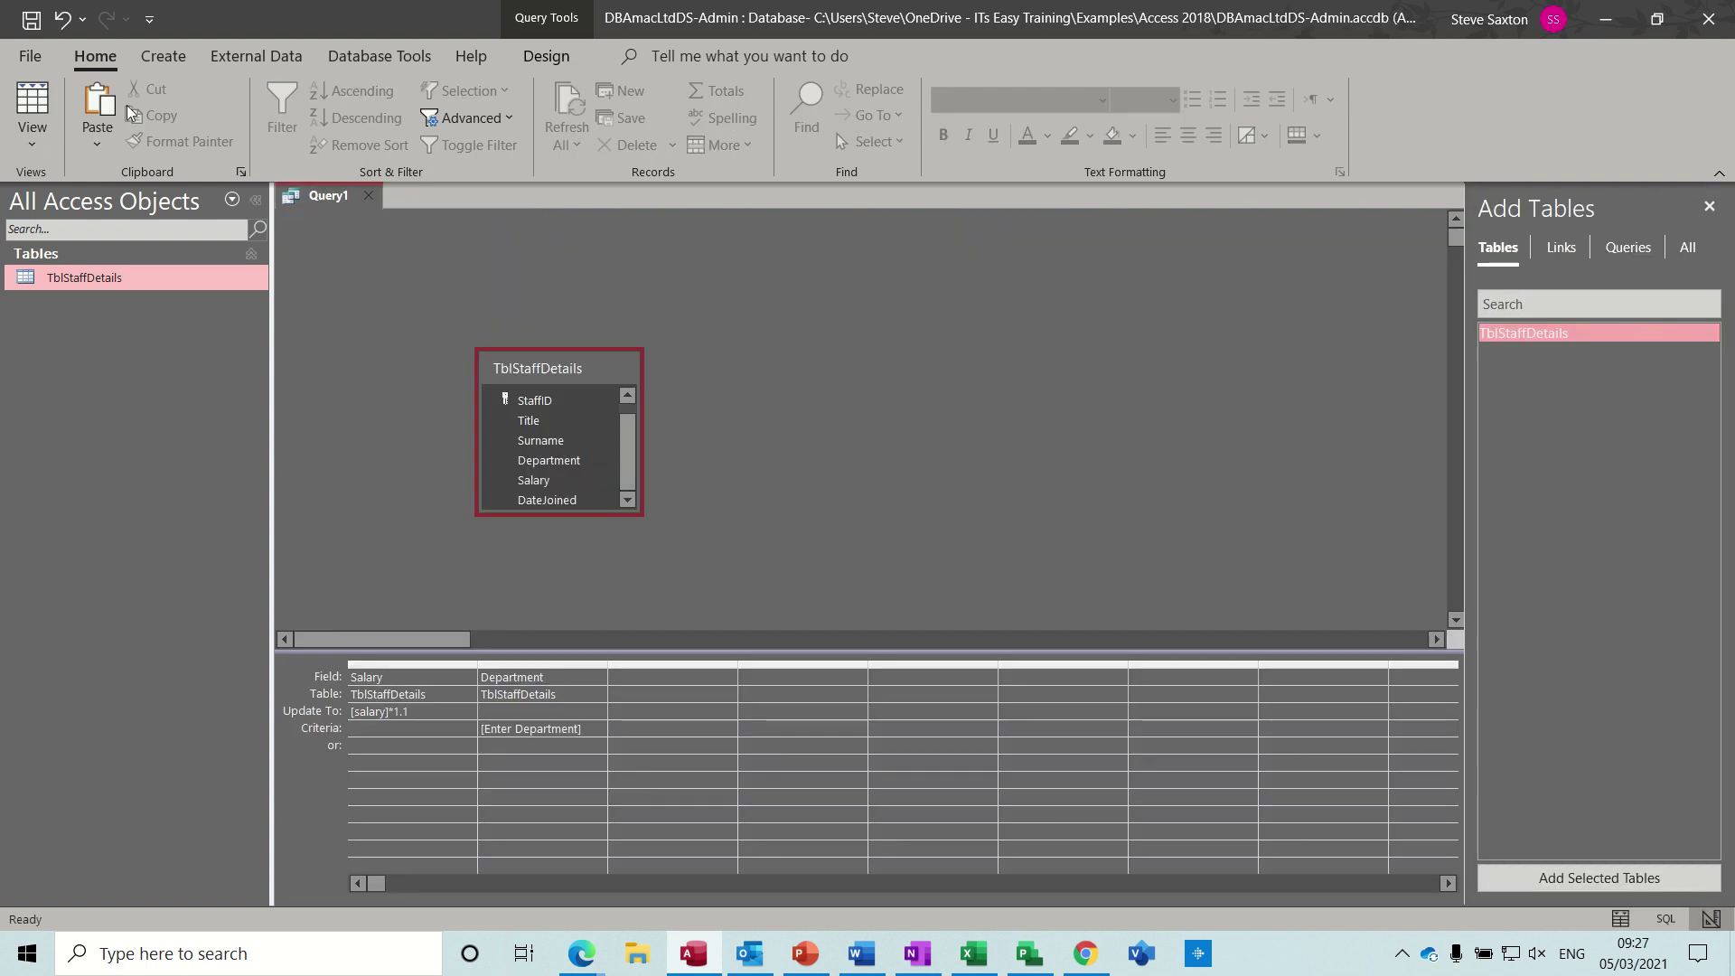
left_click(546, 56)
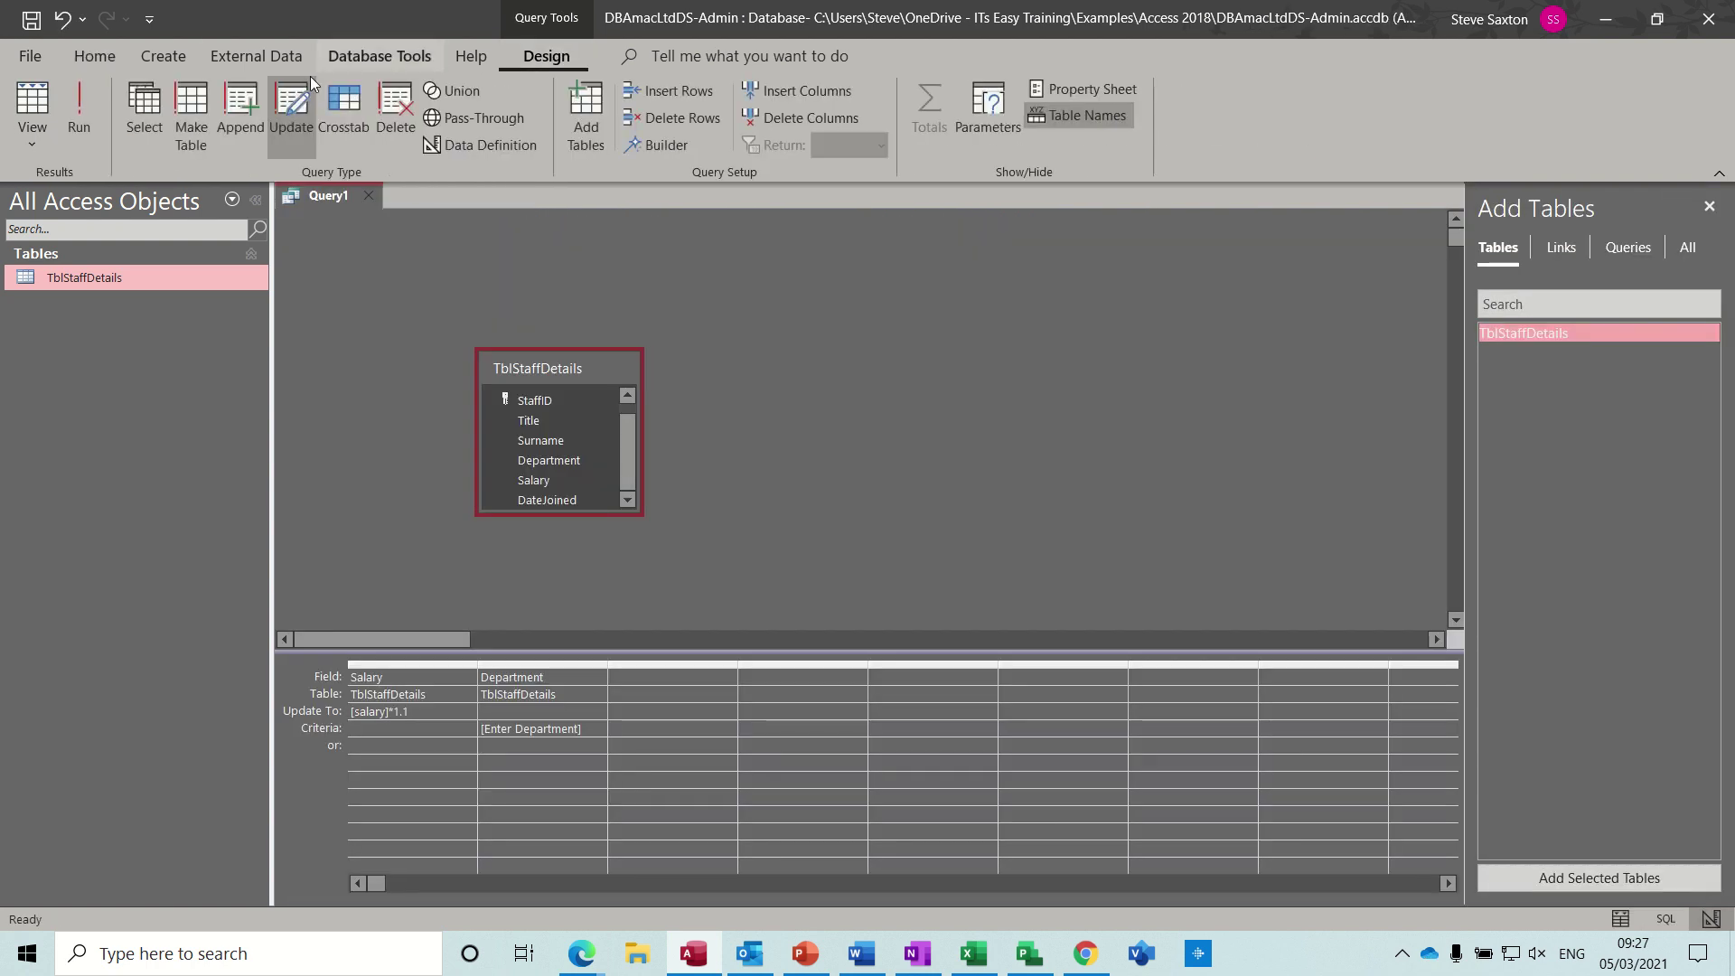
left_click(85, 100)
type("Training")
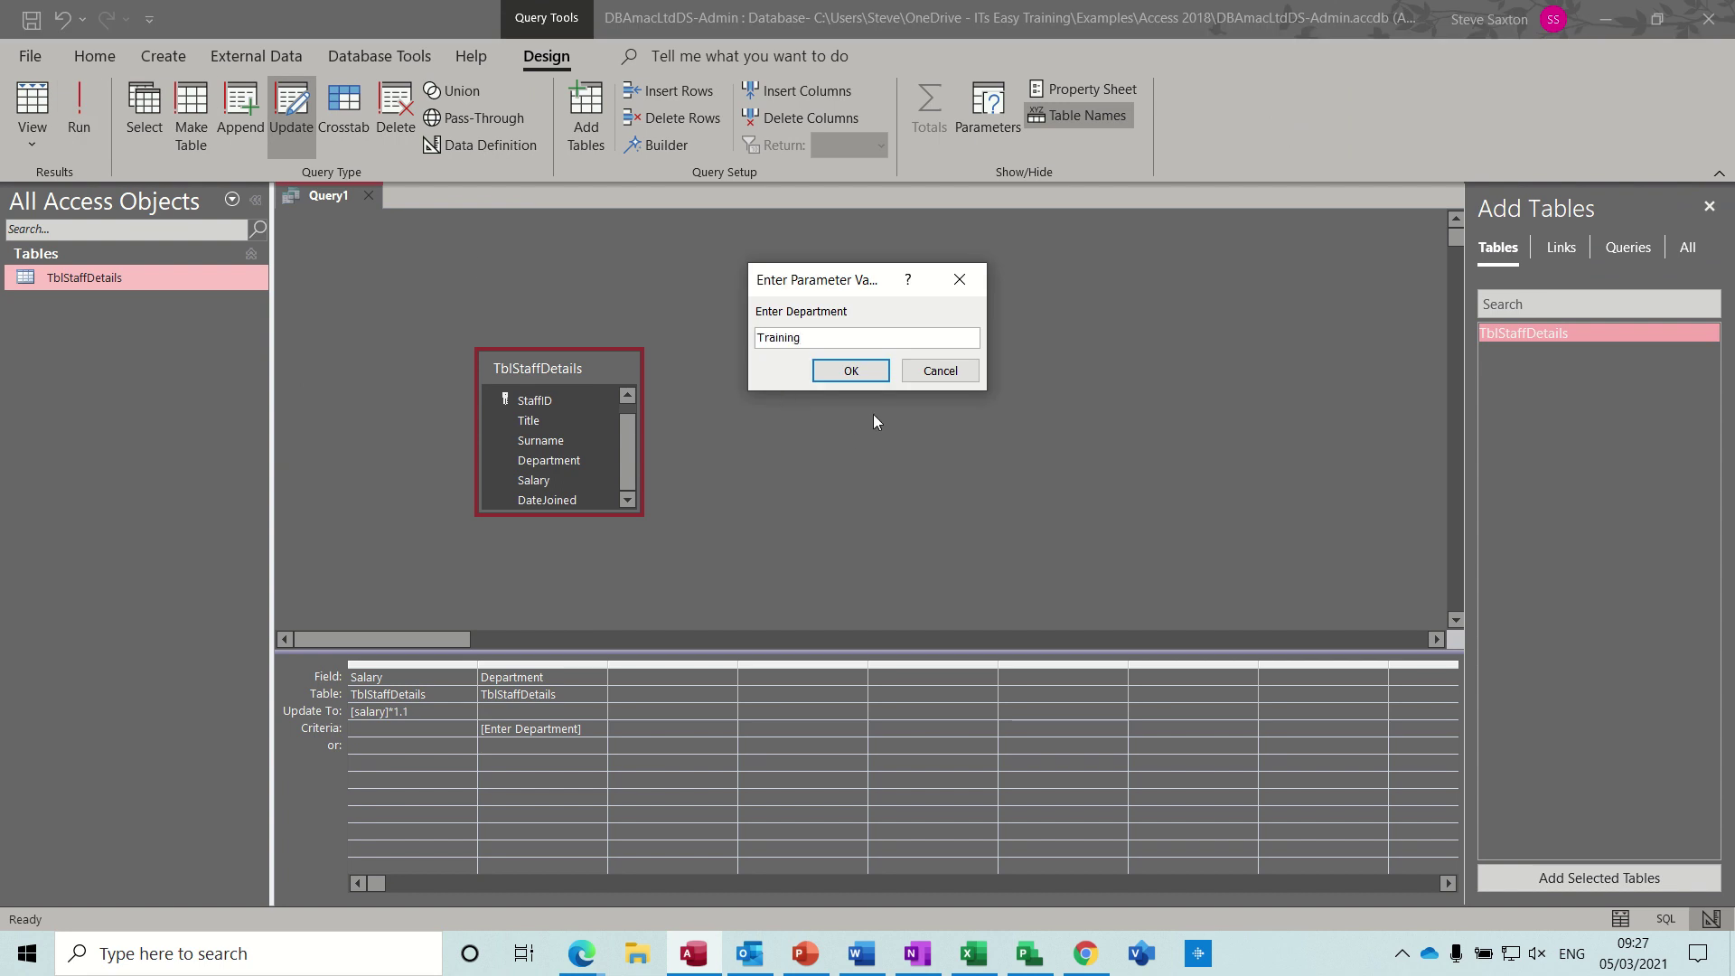
left_click(855, 378)
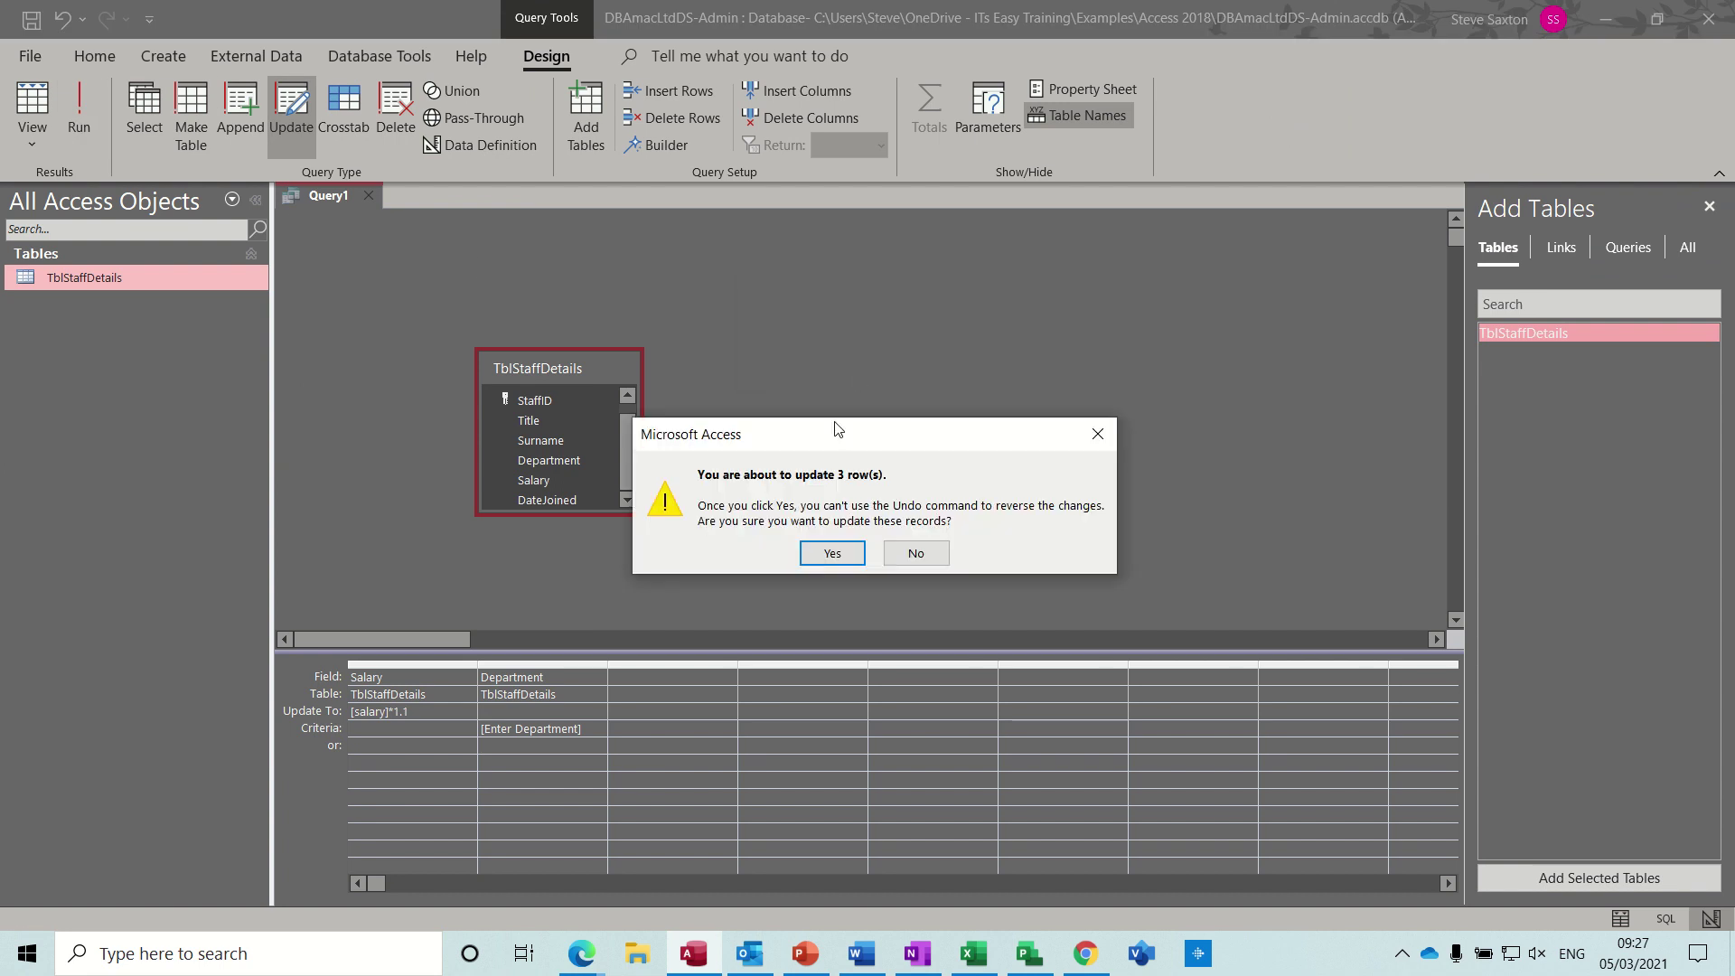
left_click(826, 552)
double_click(152, 286)
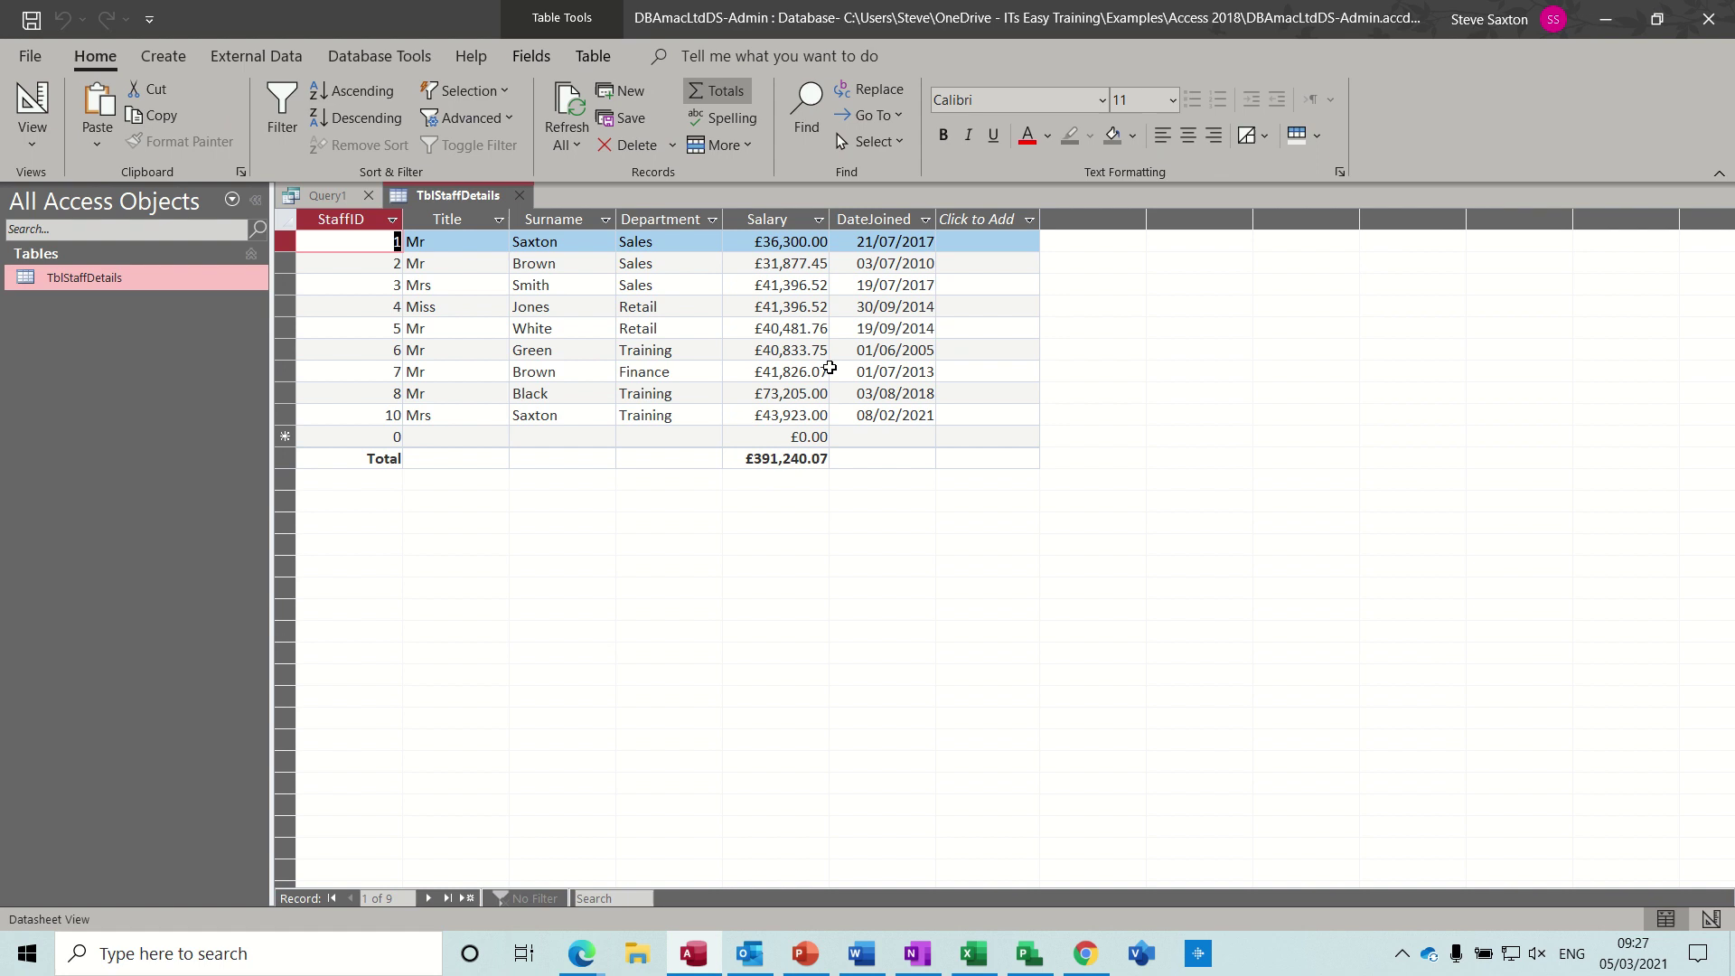
Step: Close the staff table, save the update query as QrySalaryUpdate, and close it
left_click(519, 195)
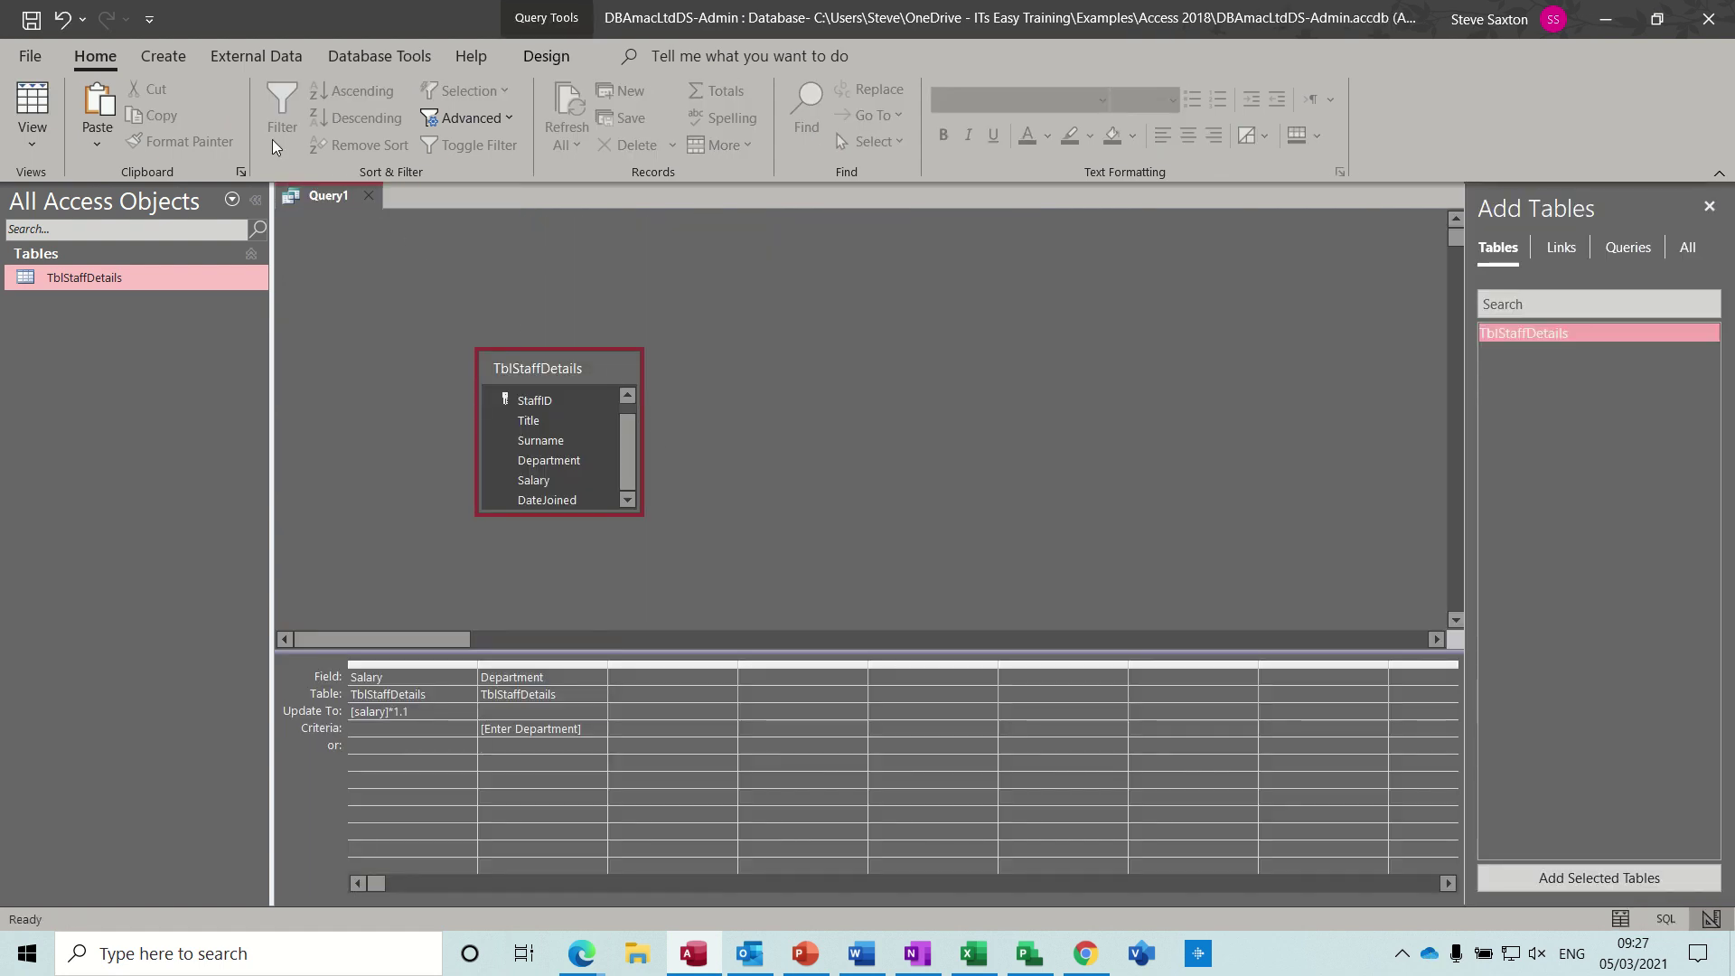
left_click(32, 20)
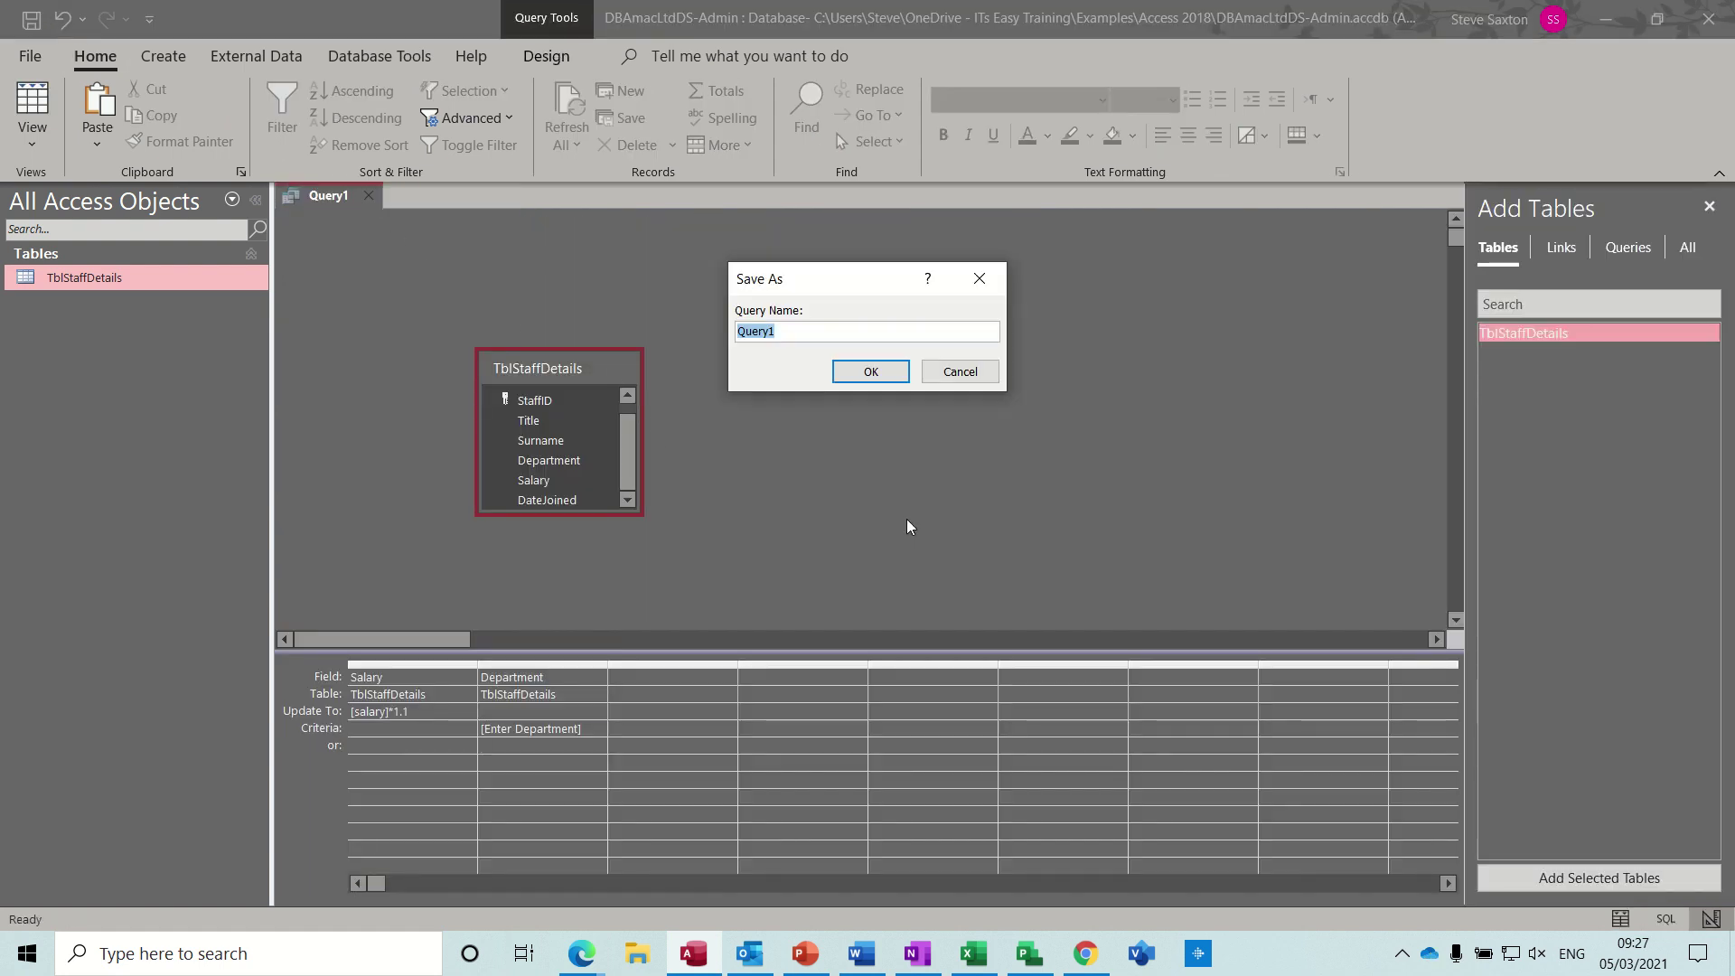
type("QrySala")
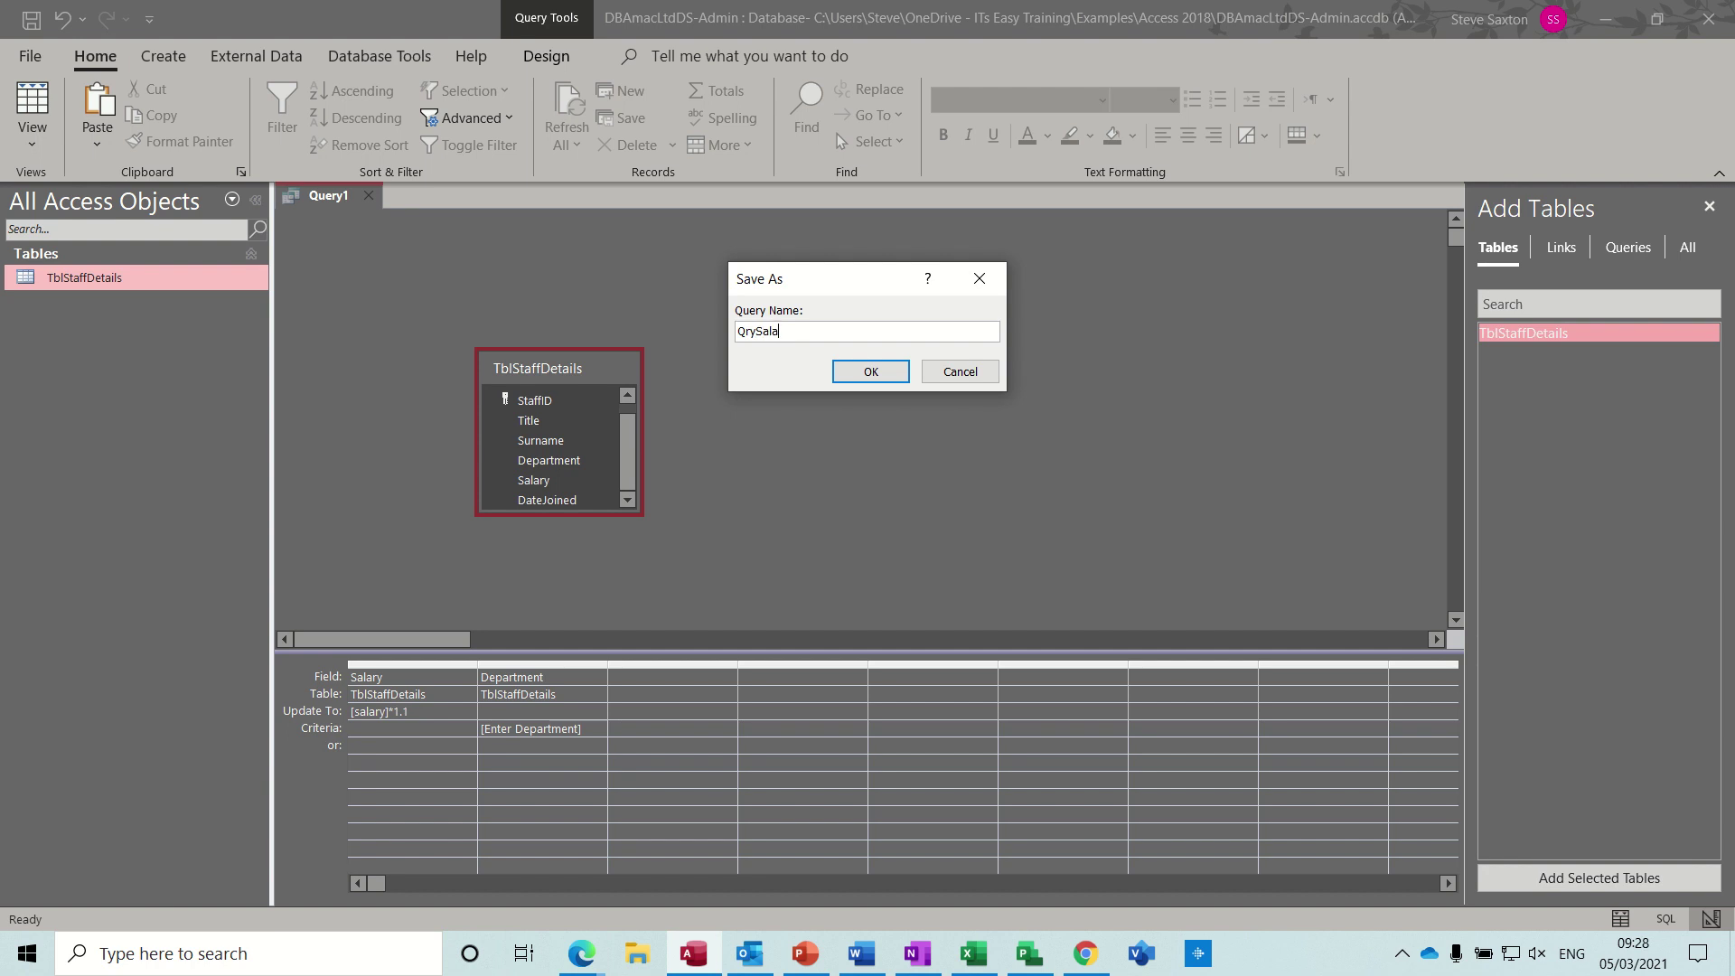
type("ryUpdate")
left_click(873, 372)
left_click(71, 334)
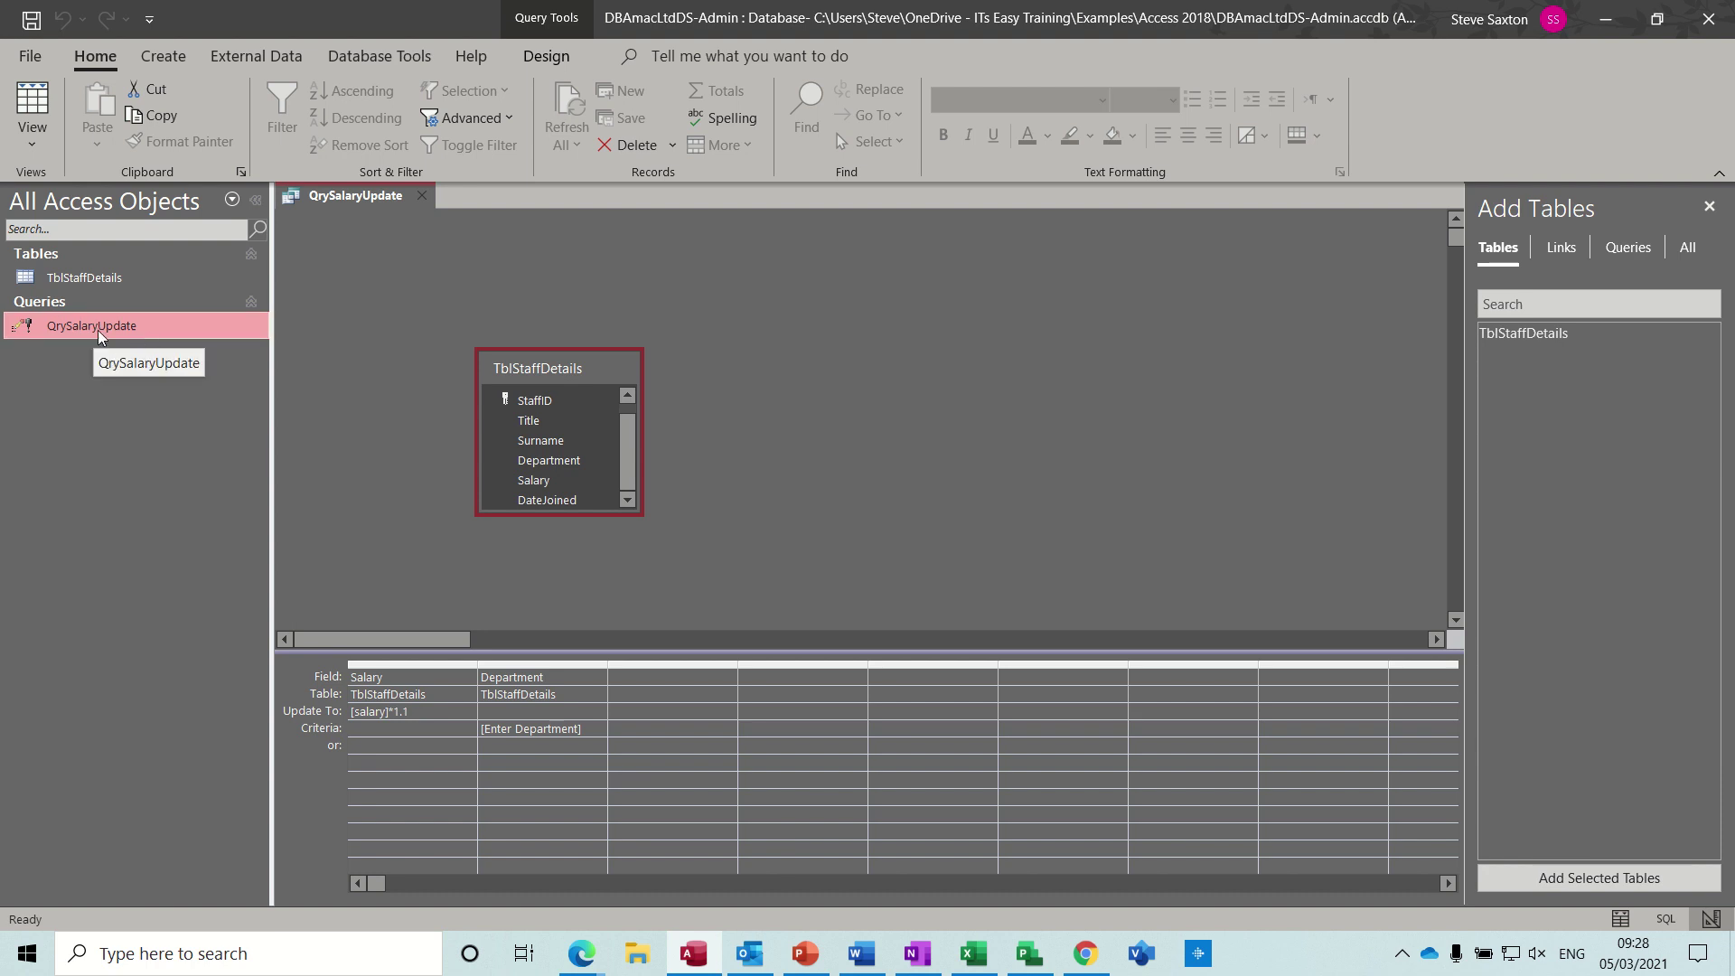
left_click(425, 199)
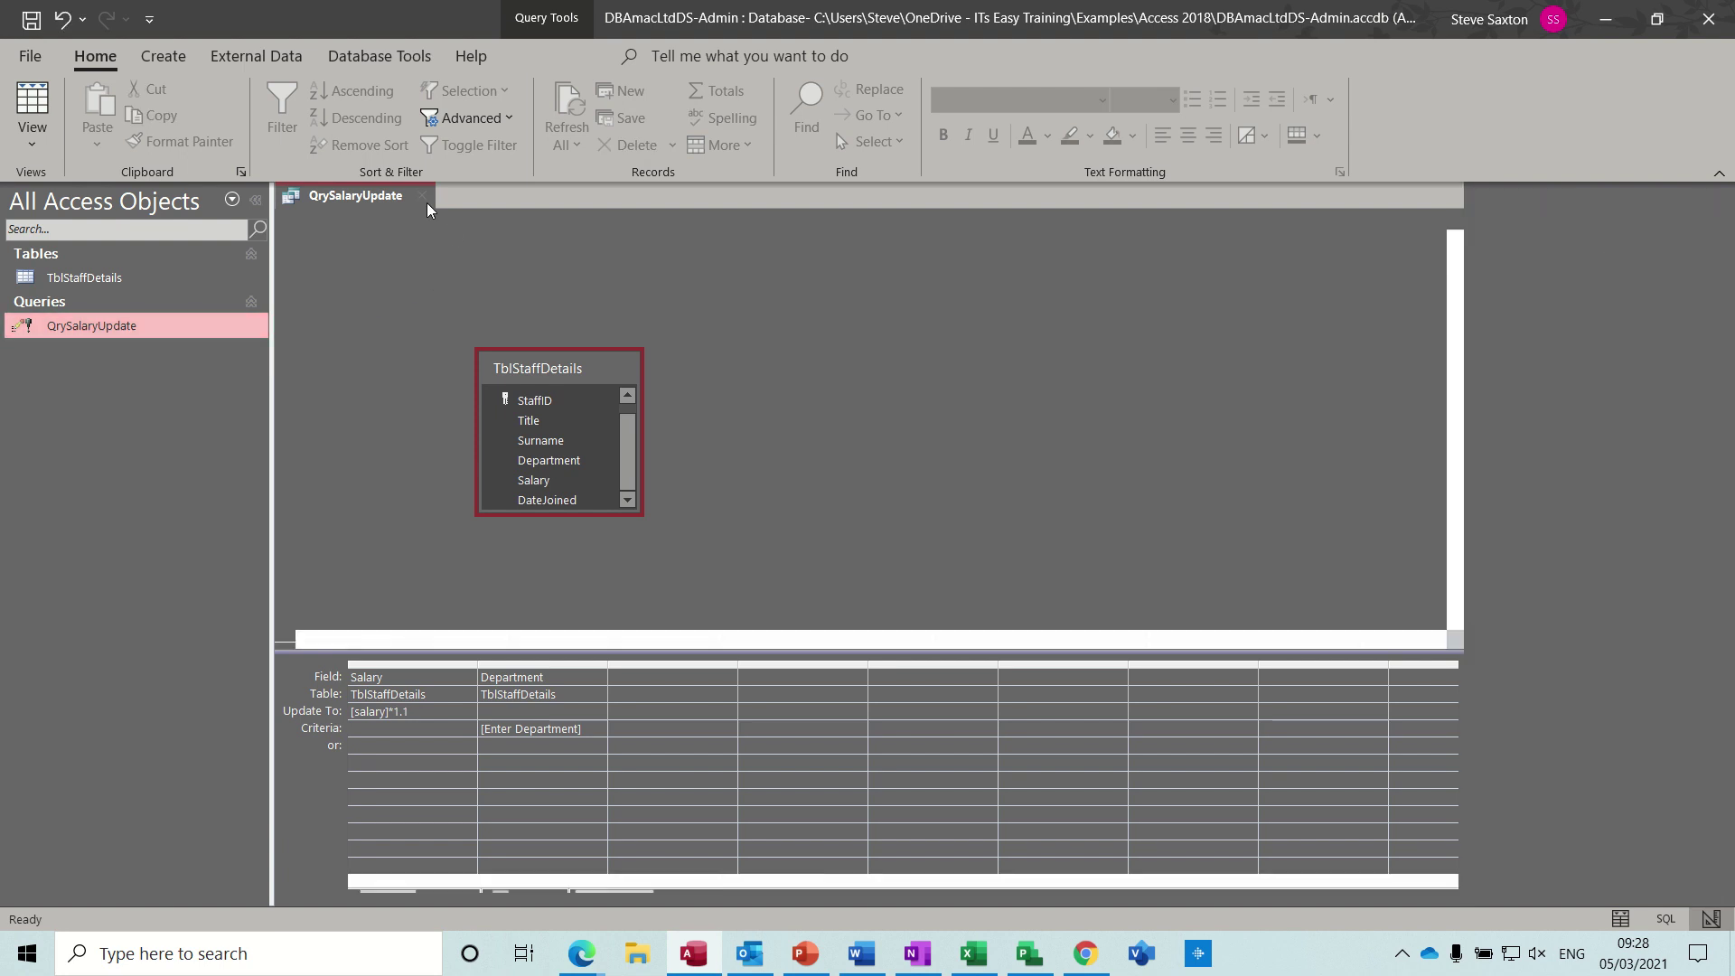